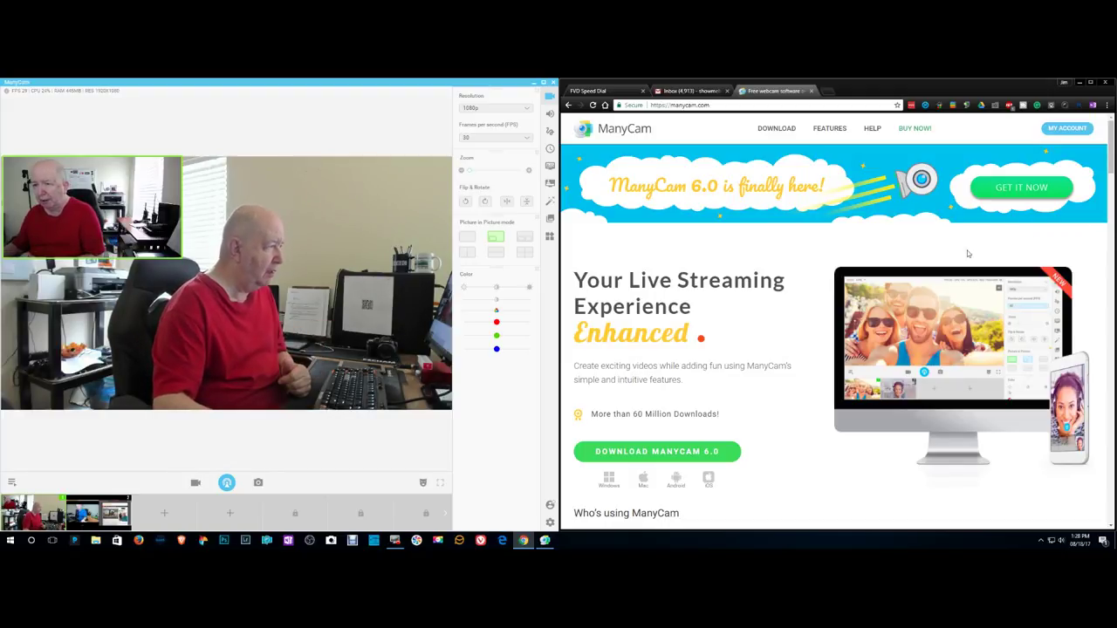
Scroll the ManyCam download page down to the 'Who's using ManyCam' logos and 'Meet the new Manycam!' section
scroll(966, 251, down, 1)
scroll(967, 251, down, 1)
scroll(966, 252, down, 1)
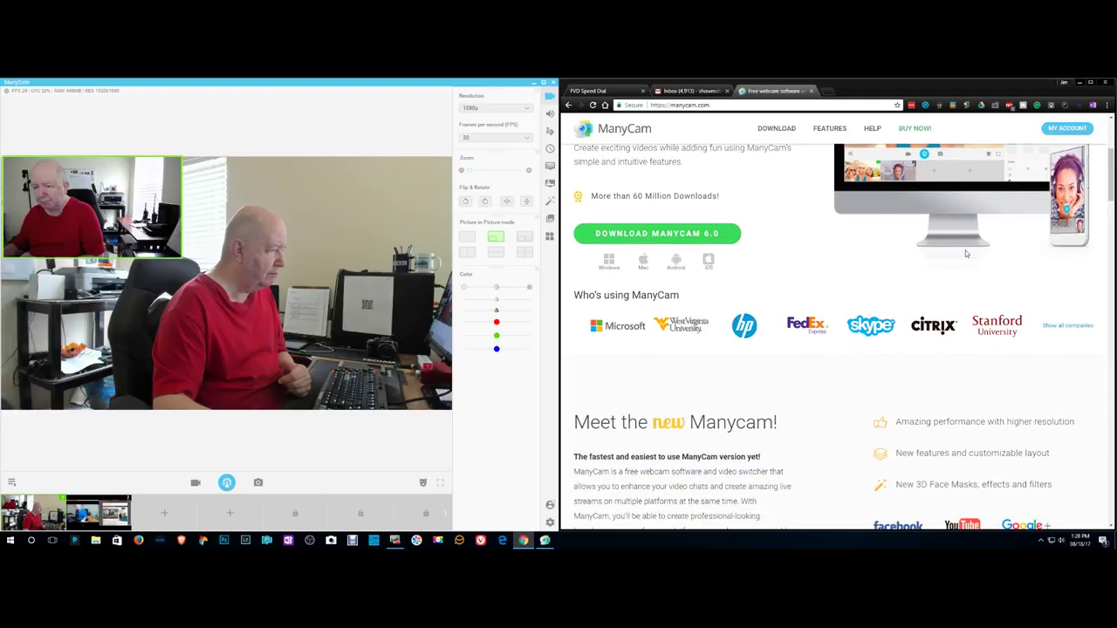
scroll(964, 253, down, 1)
scroll(965, 253, down, 1)
scroll(964, 253, up, 2)
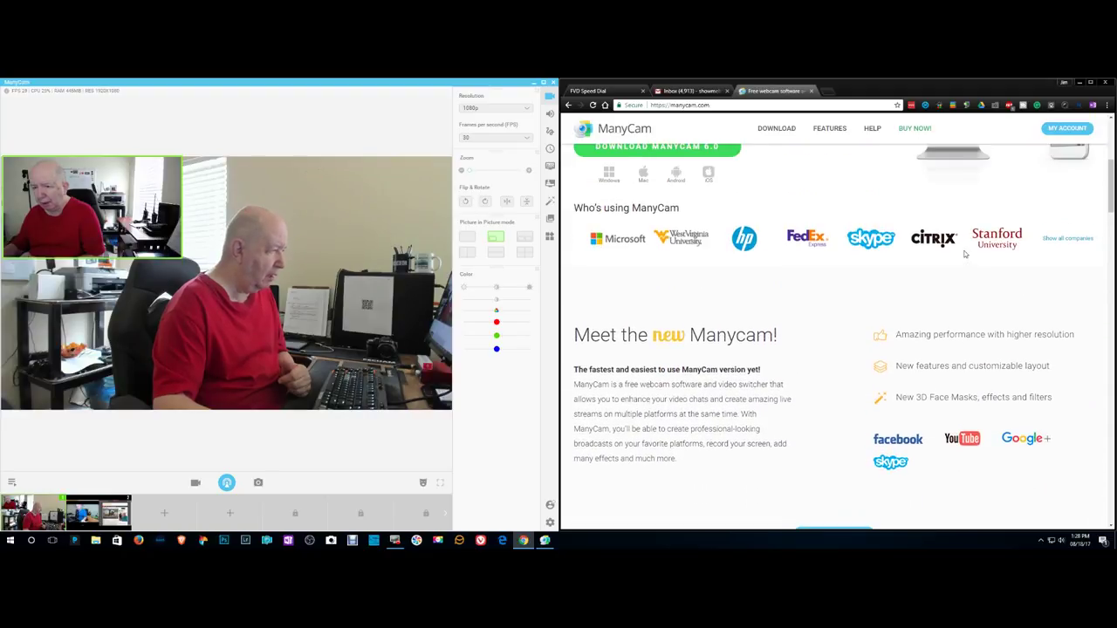
scroll(965, 254, up, 2)
scroll(963, 255, up, 2)
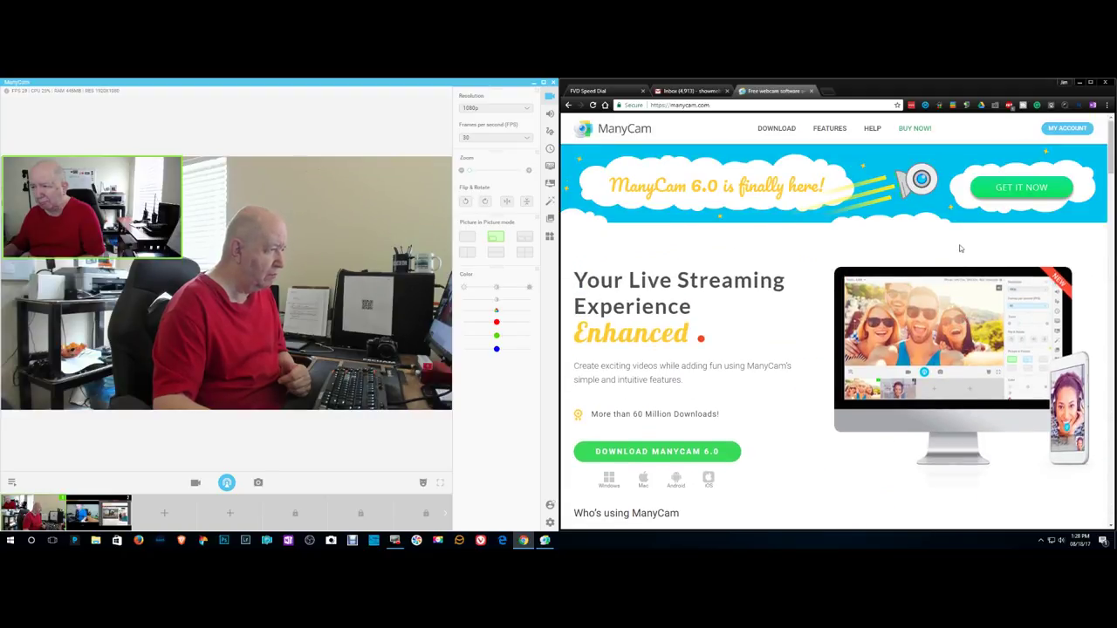
click(783, 129)
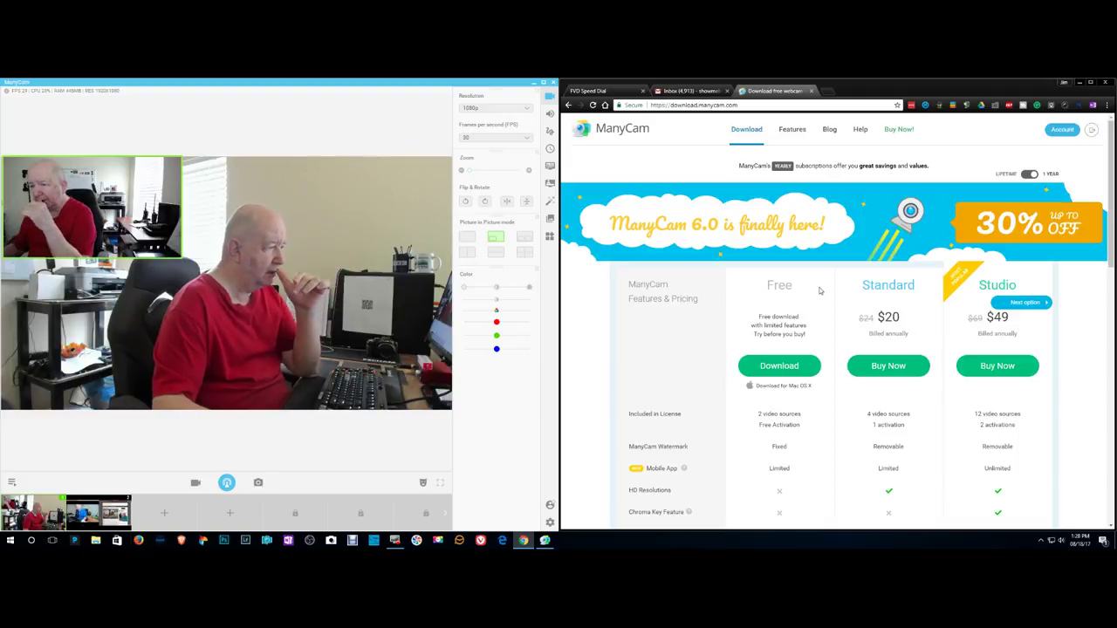
Scroll through the pricing table comparing Free, Standard ($20) and Studio ($49) annual plans
scroll(819, 292, down, 1)
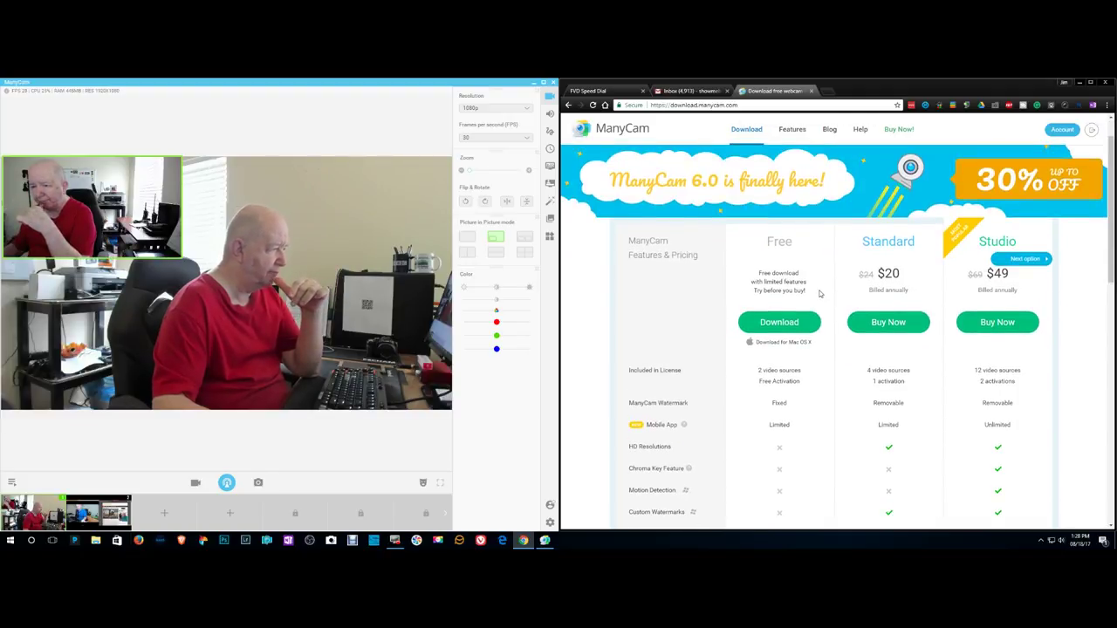
scroll(819, 293, down, 2)
scroll(820, 295, down, 2)
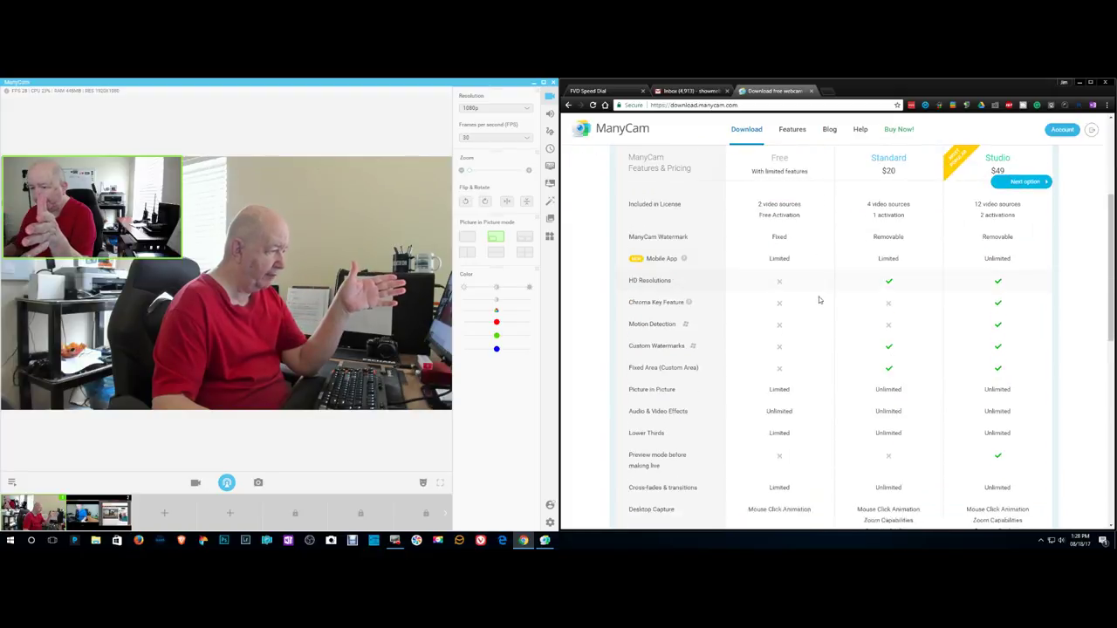
scroll(819, 297, down, 2)
scroll(819, 299, down, 2)
scroll(818, 299, down, 2)
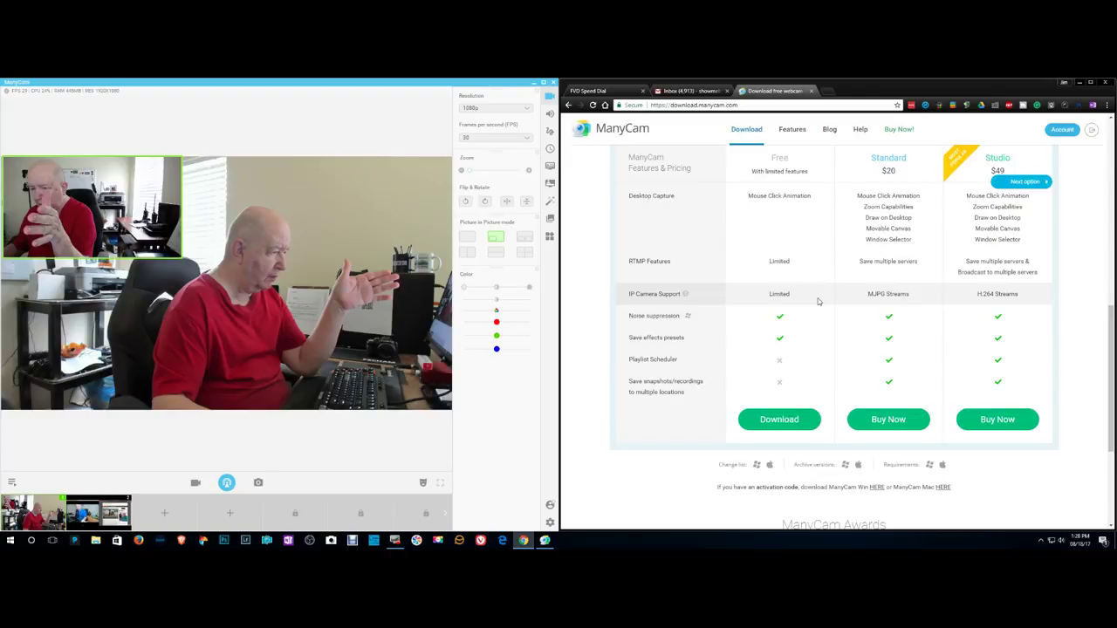
scroll(819, 301, up, 2)
scroll(818, 301, up, 2)
scroll(819, 301, up, 2)
scroll(818, 301, up, 2)
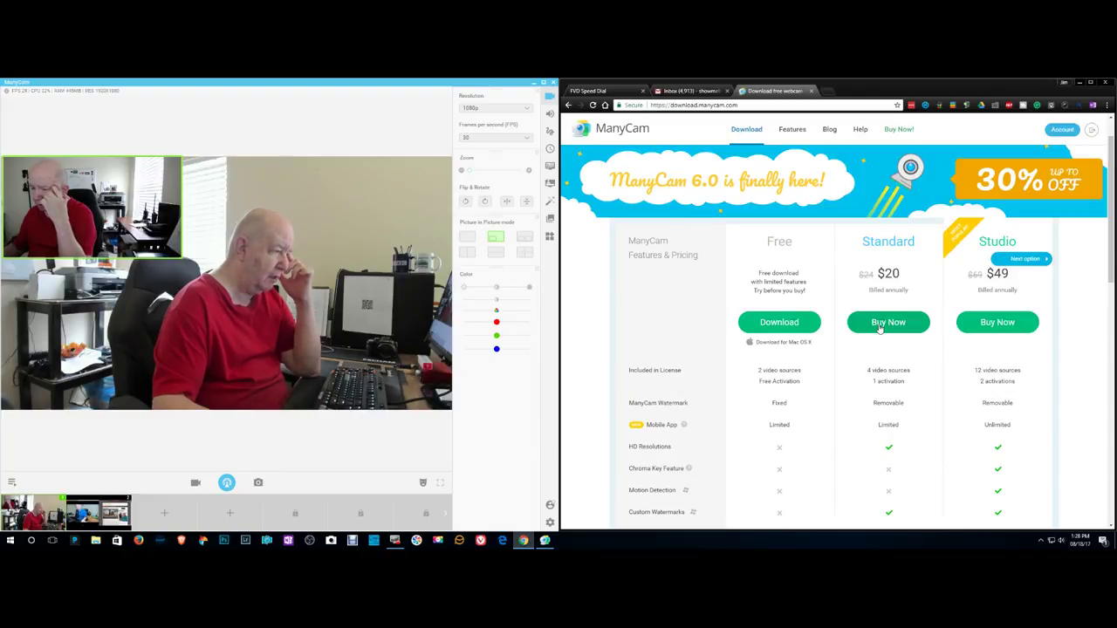
scroll(906, 340, down, 1)
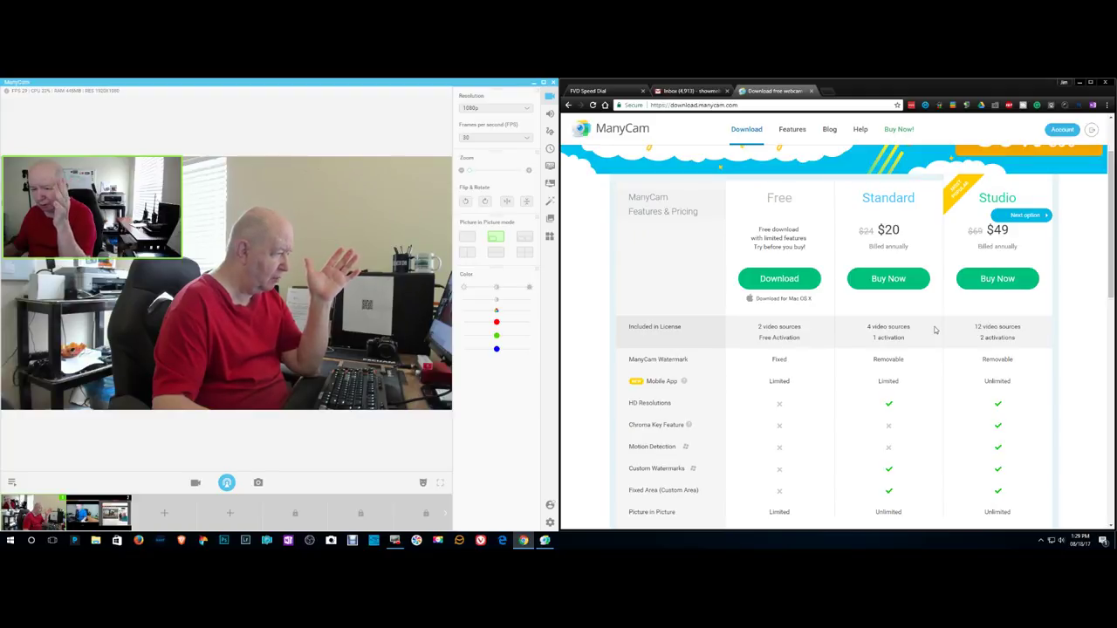
scroll(933, 329, down, 1)
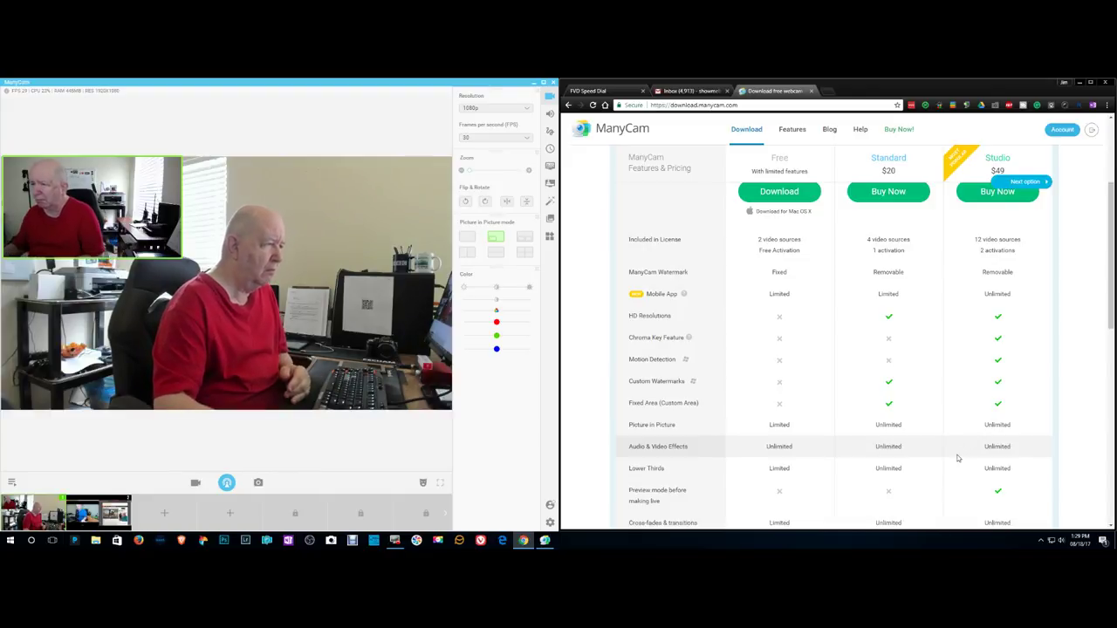
scroll(957, 458, up, 1)
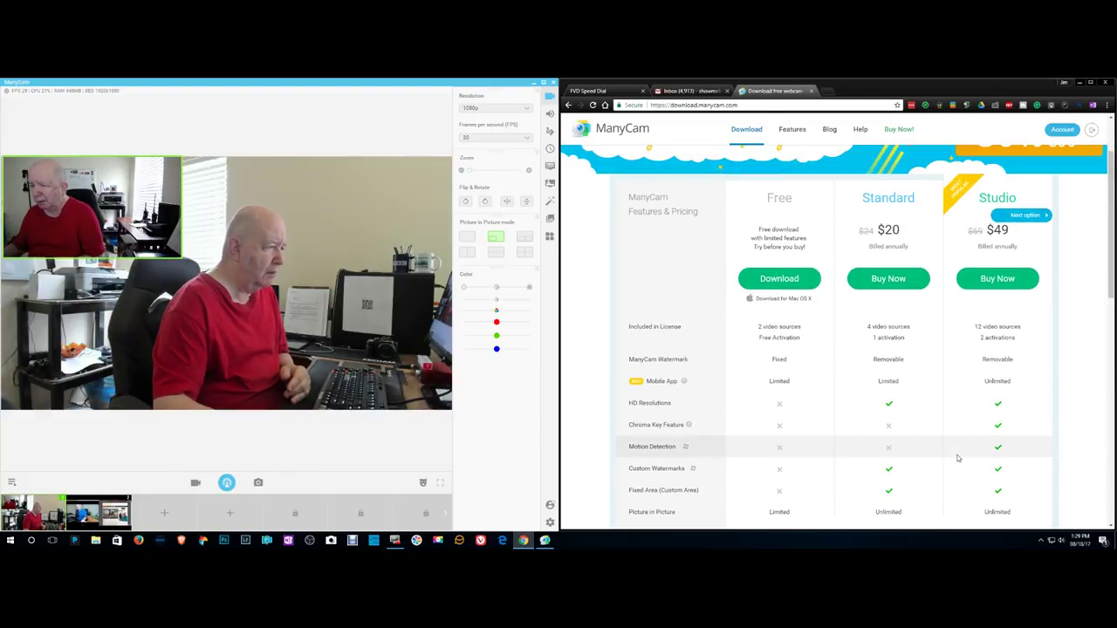
scroll(957, 458, down, 2)
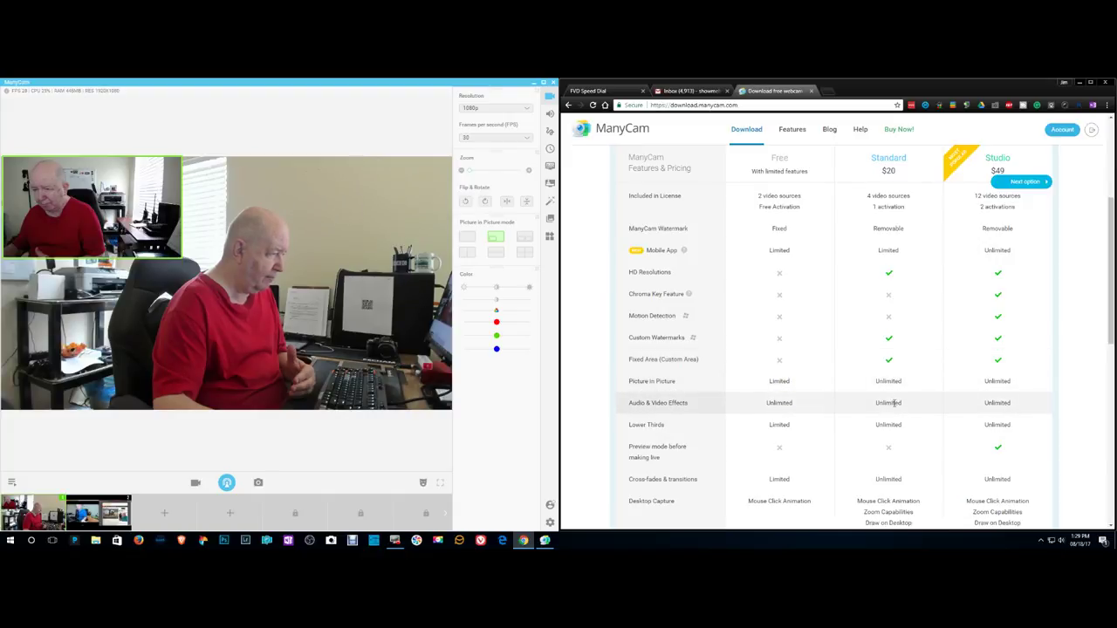
scroll(914, 403, down, 1)
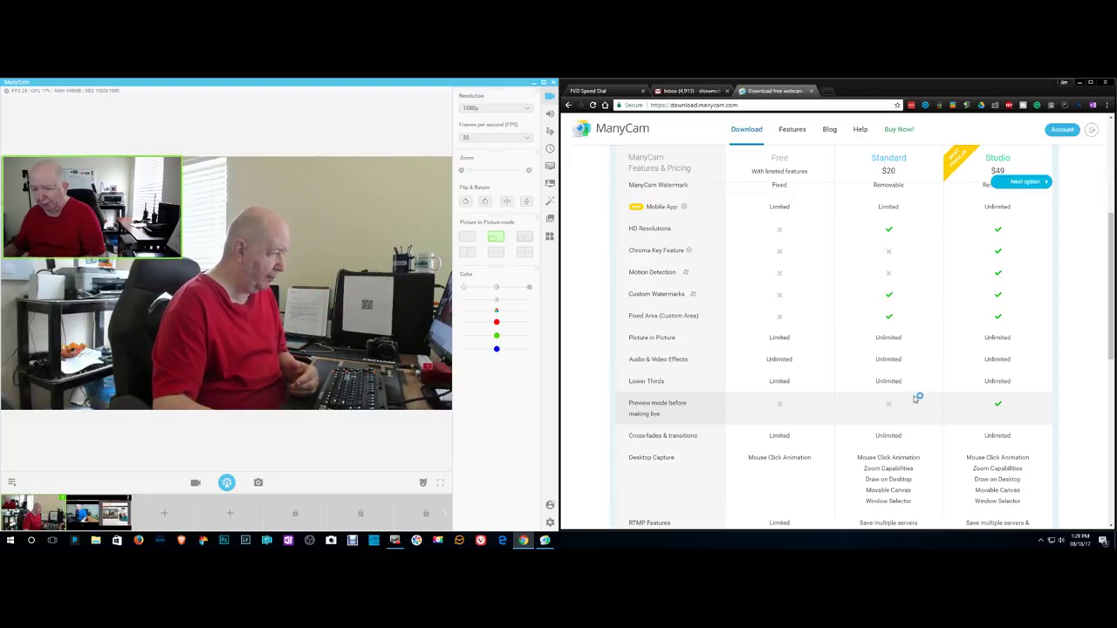
scroll(913, 385, down, 1)
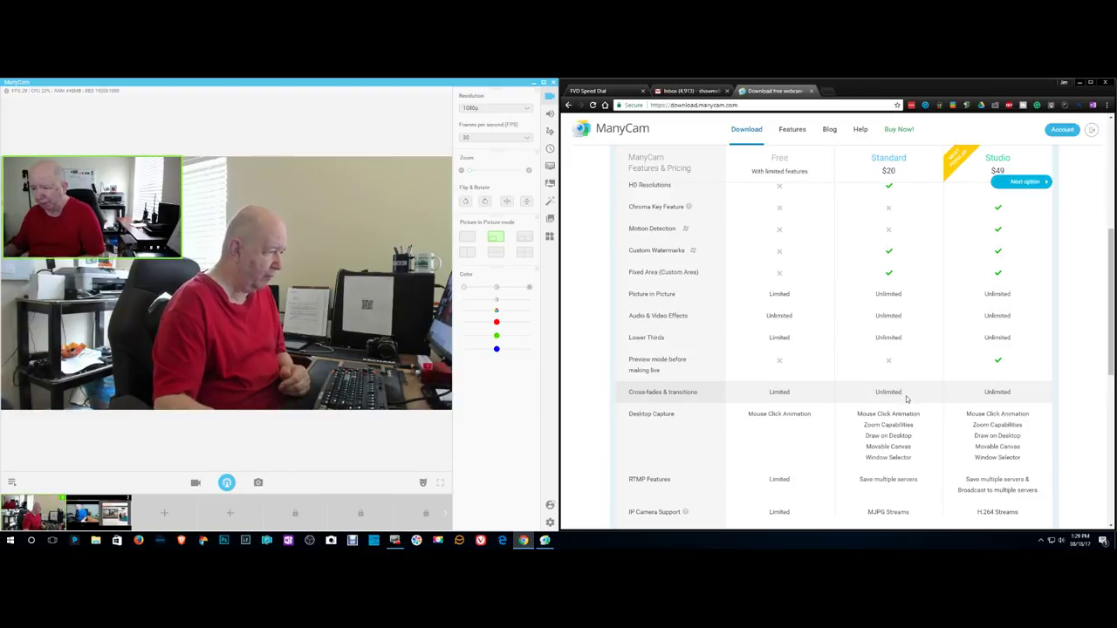
scroll(920, 414, down, 1)
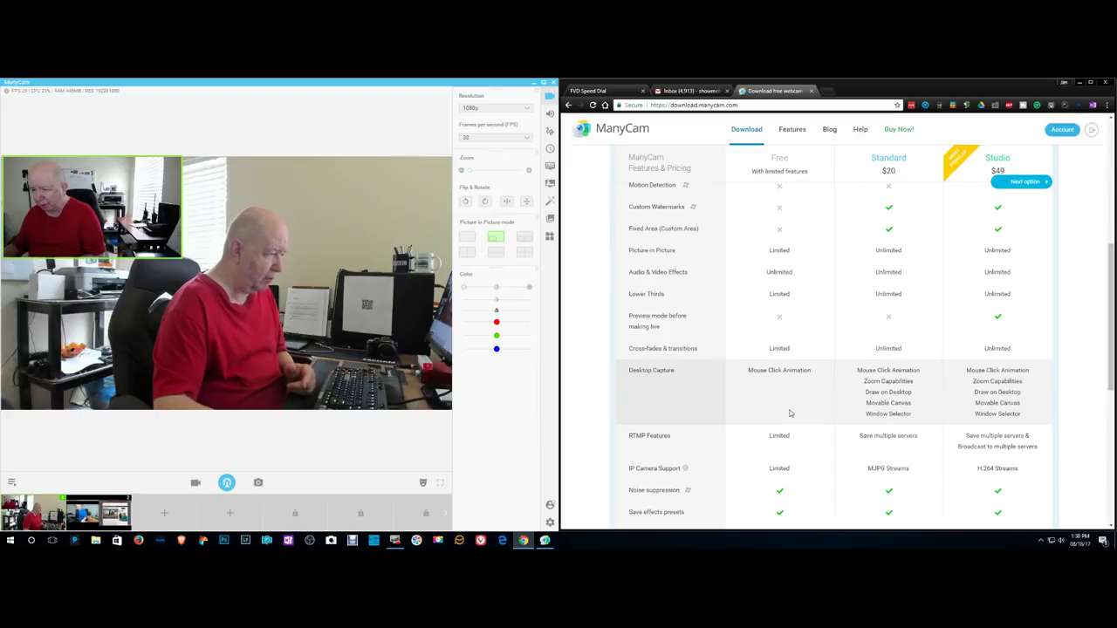
scroll(789, 413, down, 1)
scroll(789, 413, down, 1)
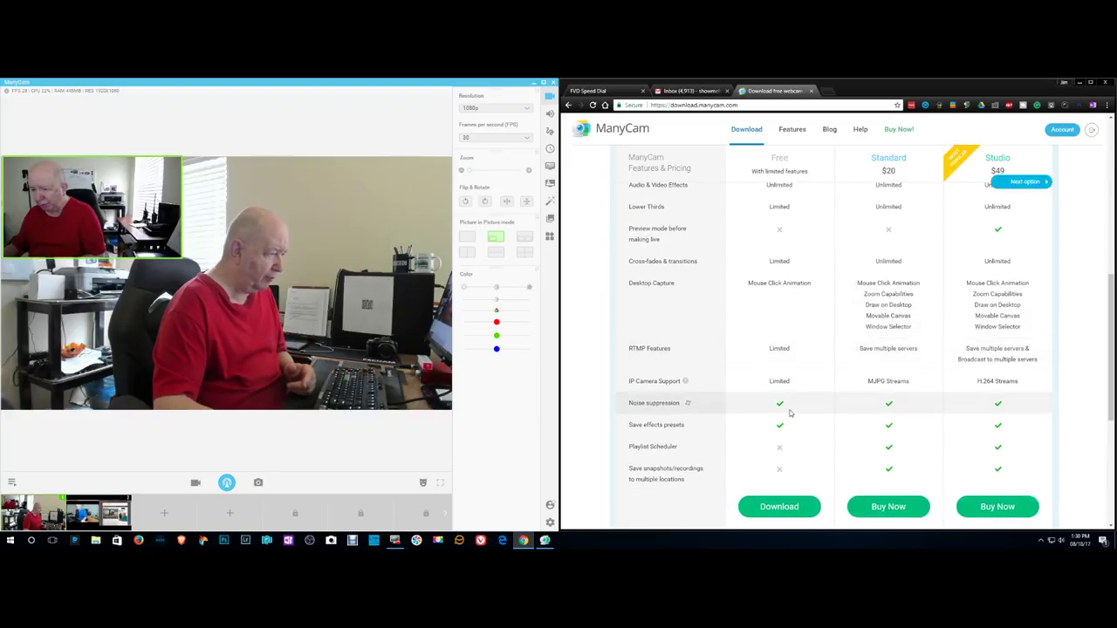
scroll(789, 412, down, 1)
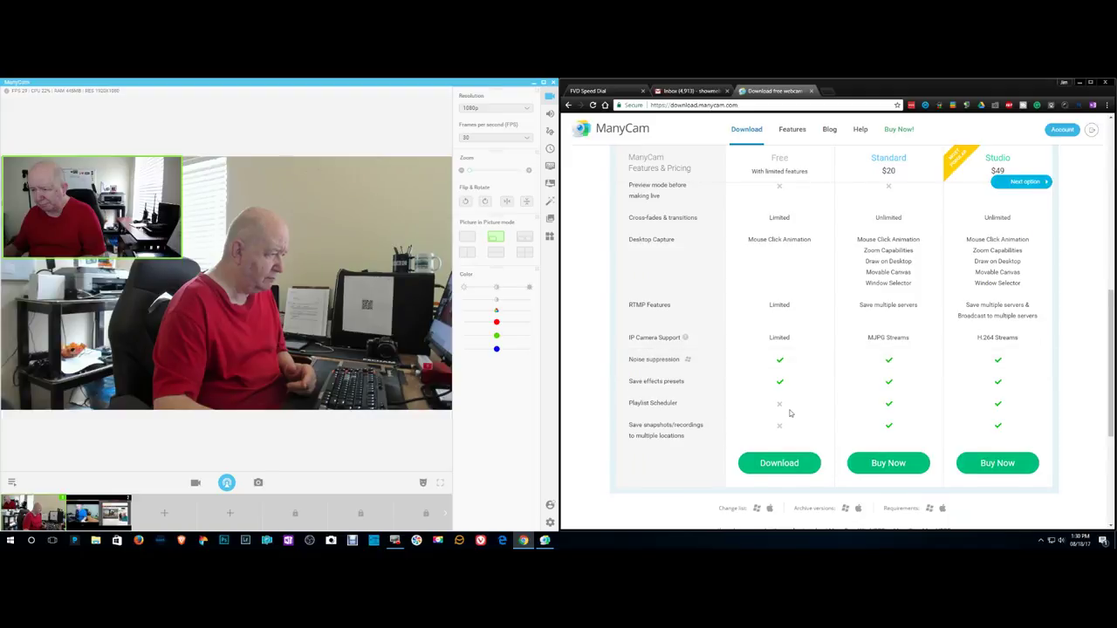
scroll(790, 412, down, 1)
scroll(789, 415, up, 1)
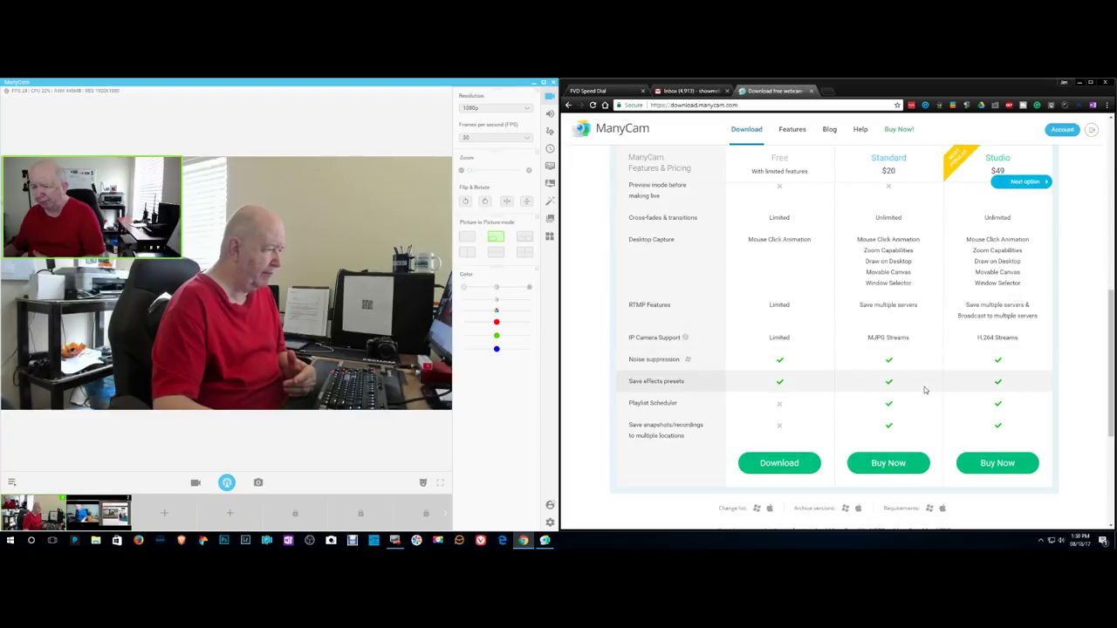
scroll(924, 388, up, 2)
scroll(924, 387, up, 1)
scroll(924, 386, up, 2)
scroll(924, 387, up, 1)
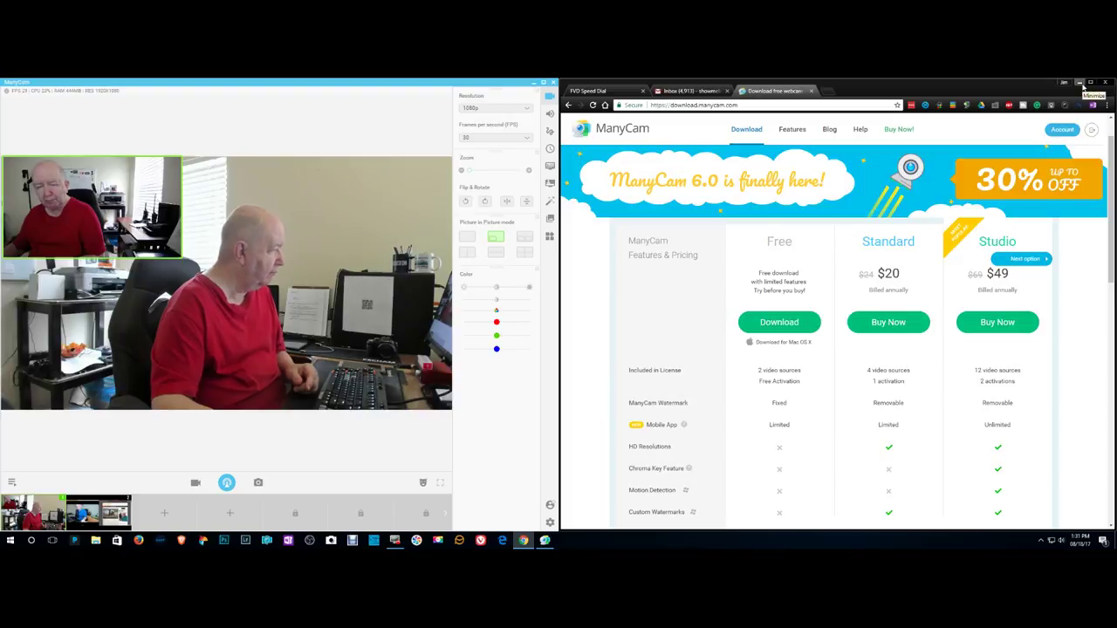
Maximize ManyCam and open the custom Video Settings showing resolutions and 5–60 fps frame rates
click(1081, 84)
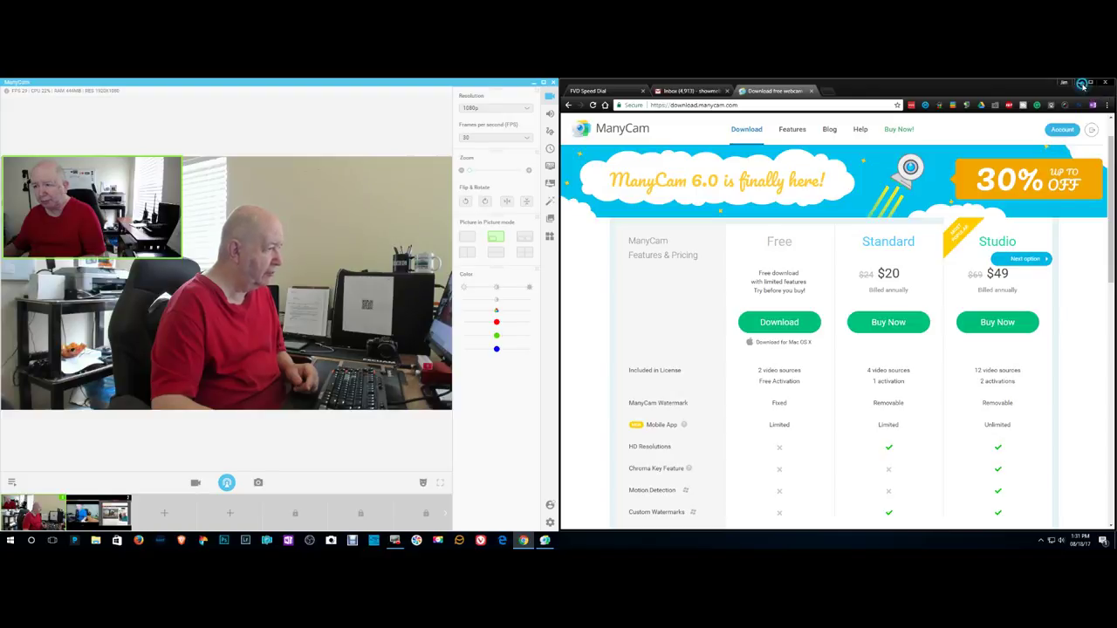
click(543, 83)
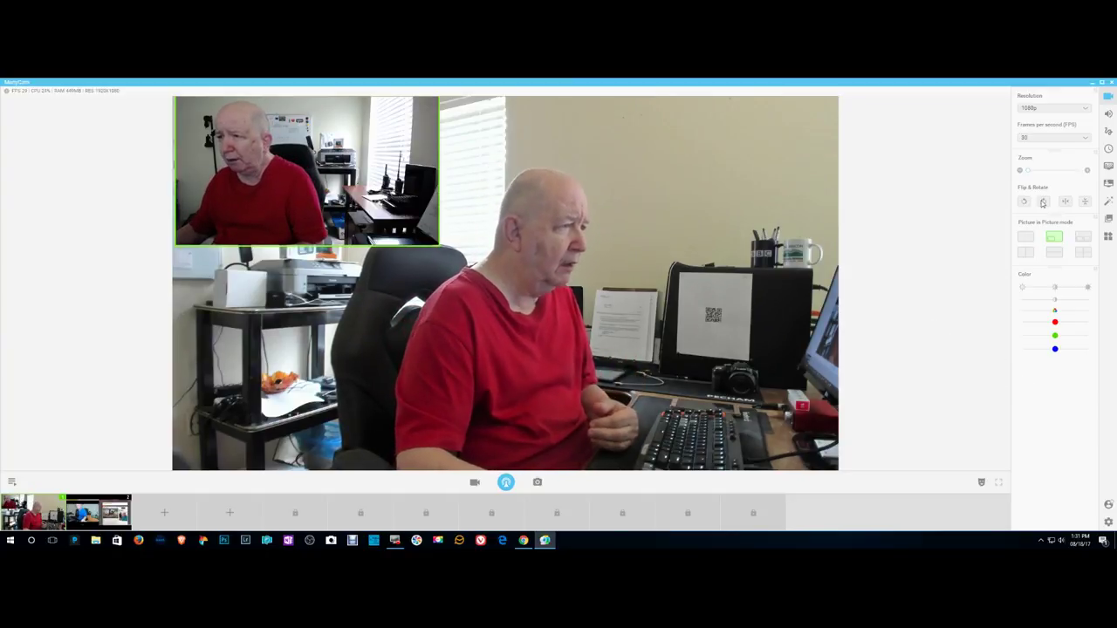
click(1086, 109)
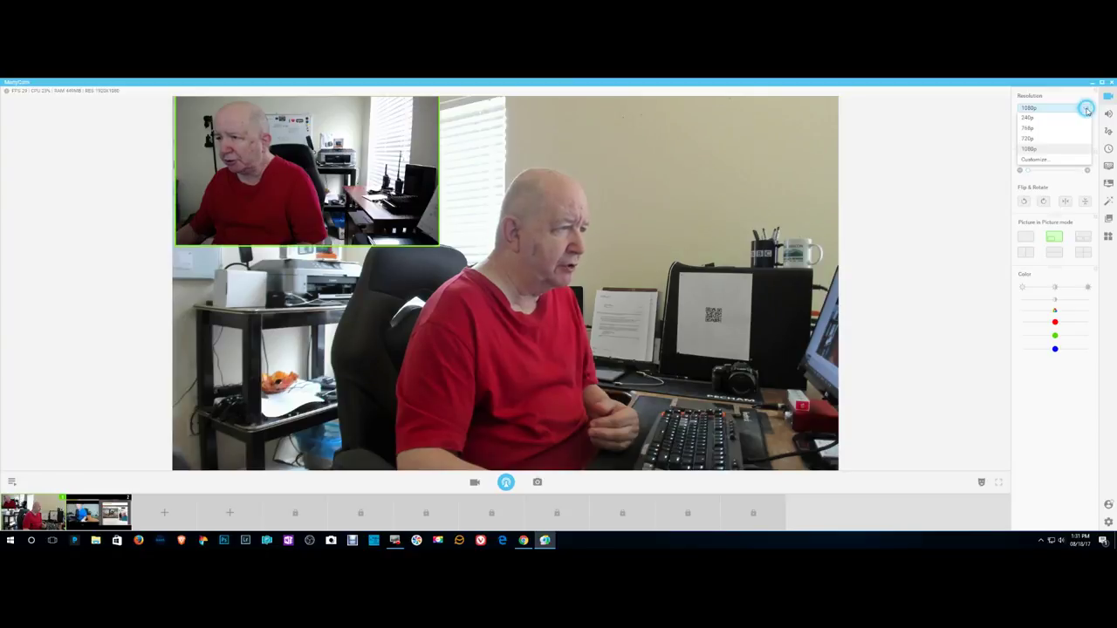
click(1086, 109)
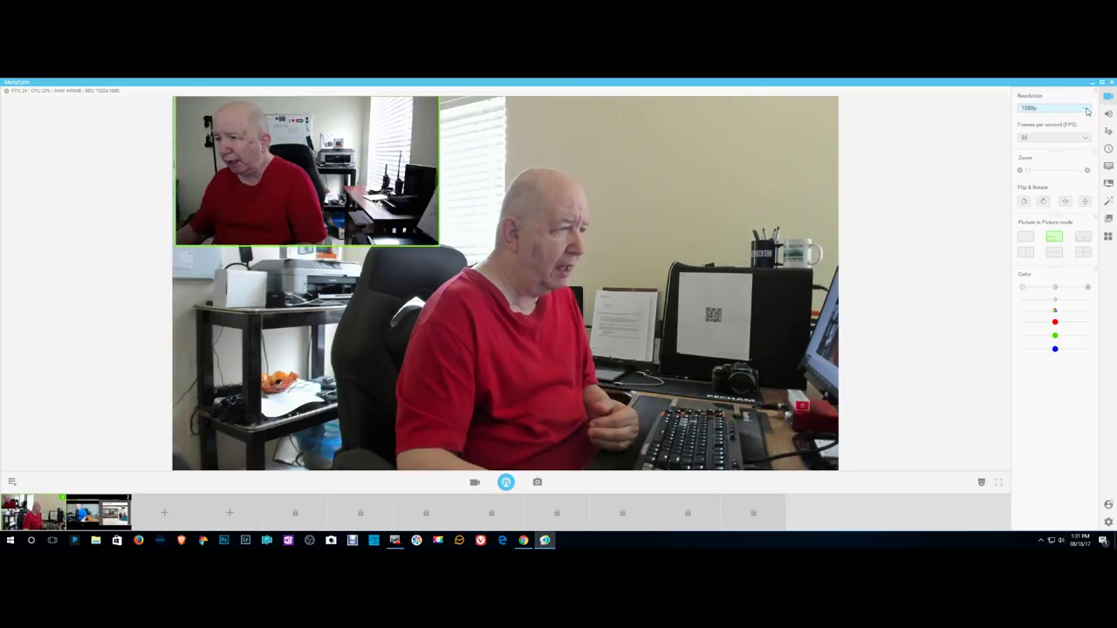
click(1086, 109)
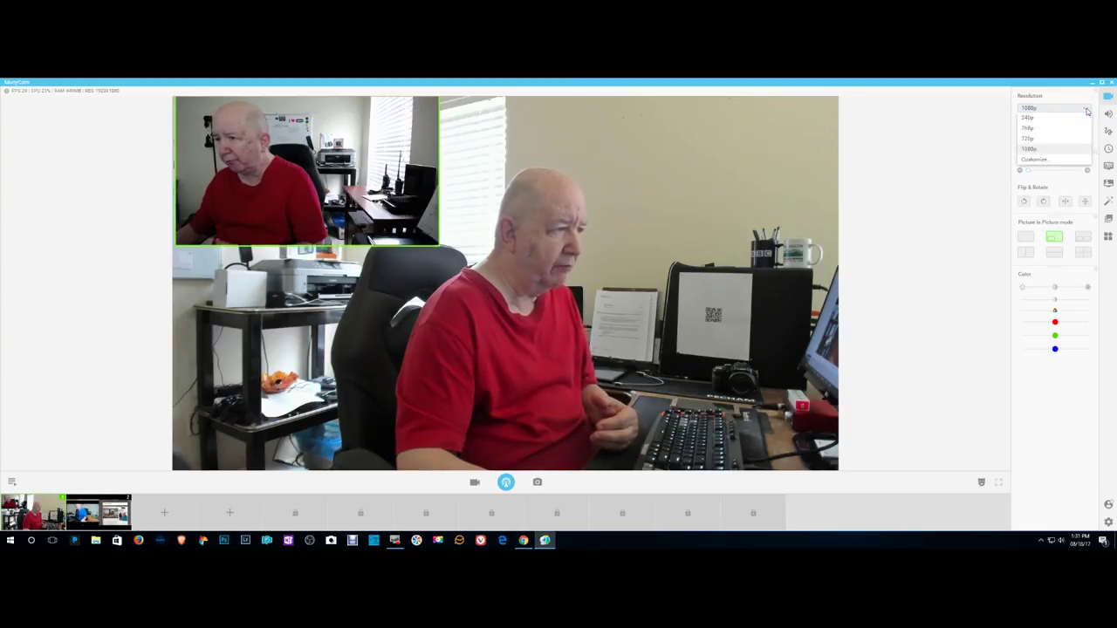
click(1045, 161)
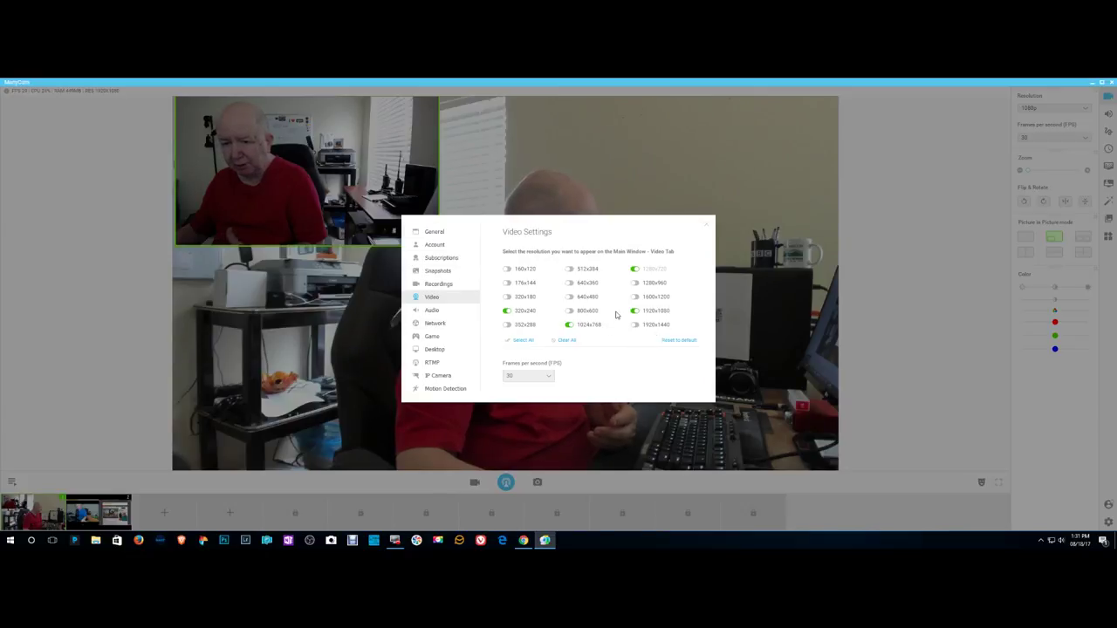
click(548, 378)
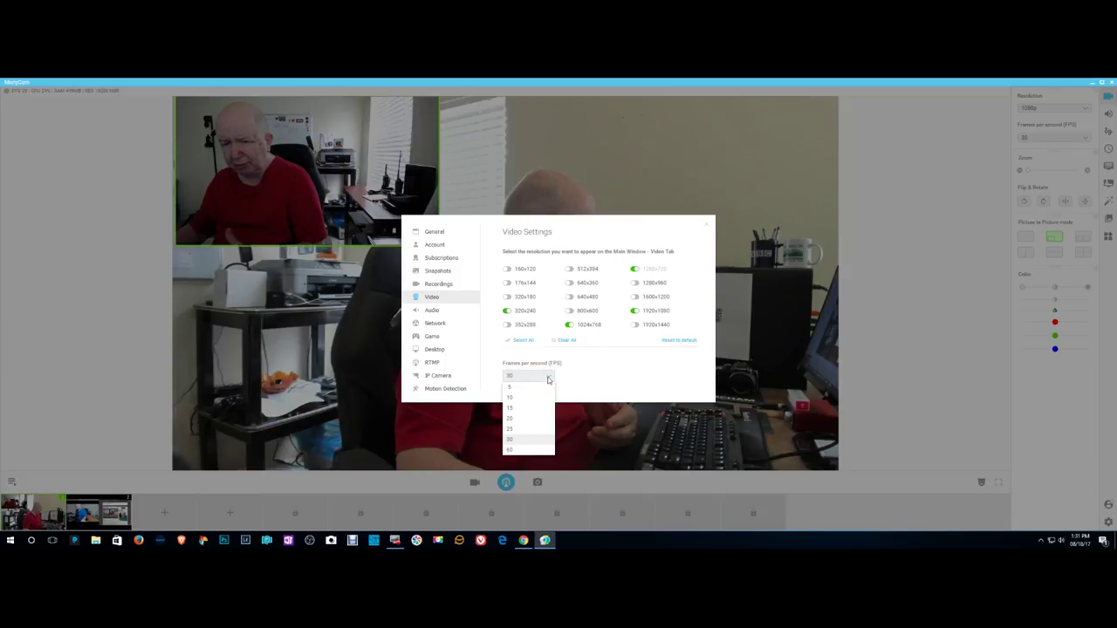
Keep the frame rate at 30 fps and close Video Settings
click(548, 377)
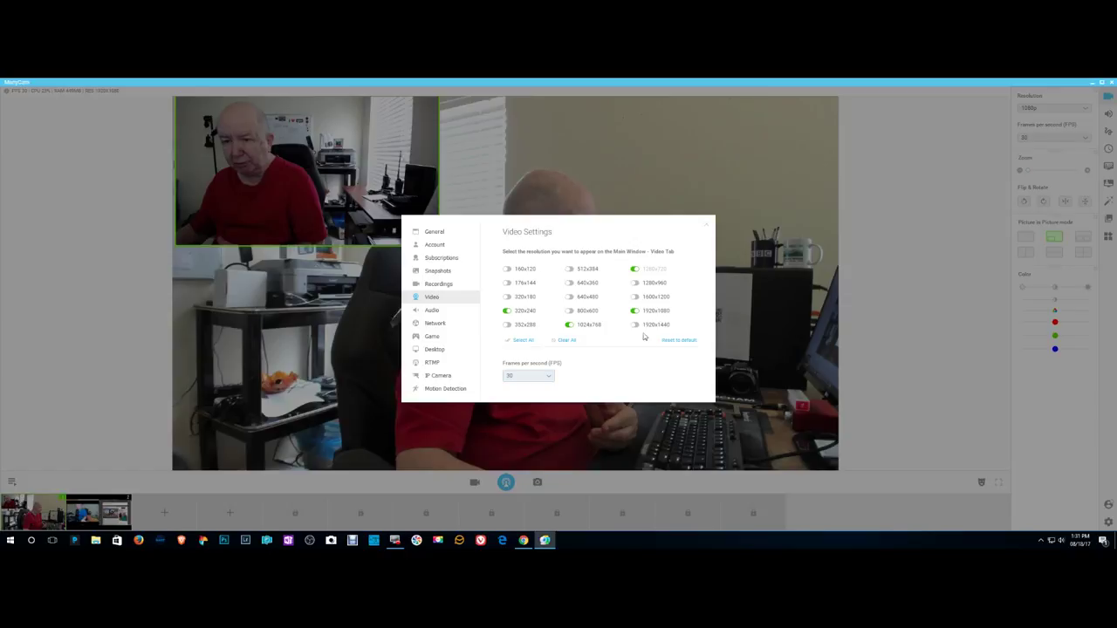
click(705, 227)
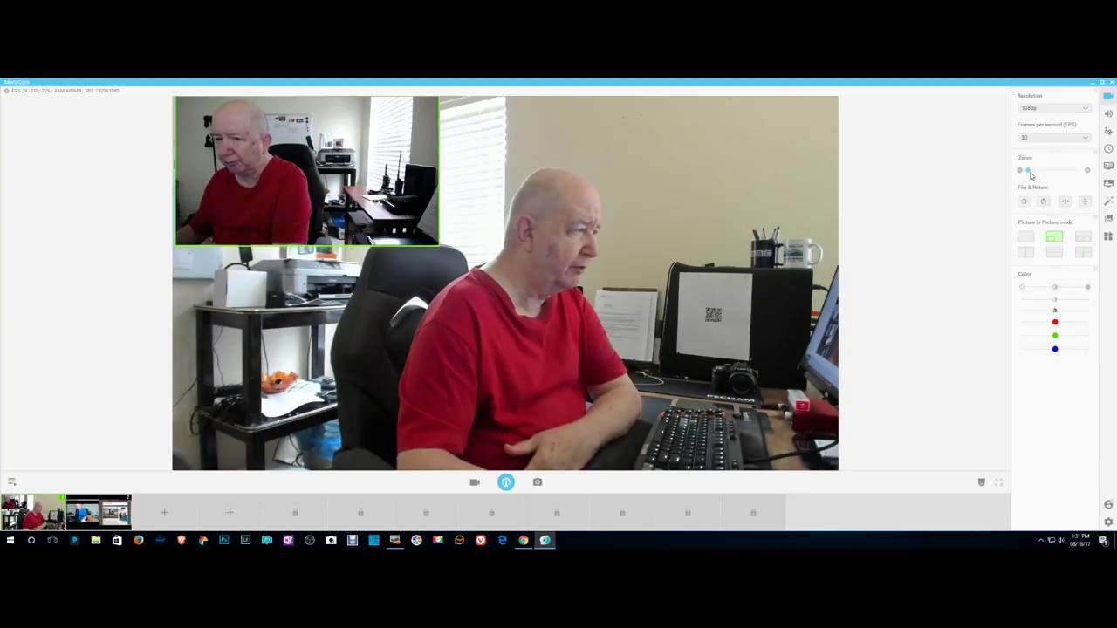
Zoom the top-left inset camera view, then select the main webcam feed
mouse_move(1027, 172)
mouse_down()
mouse_move(1043, 172)
mouse_move(1028, 172)
mouse_up()
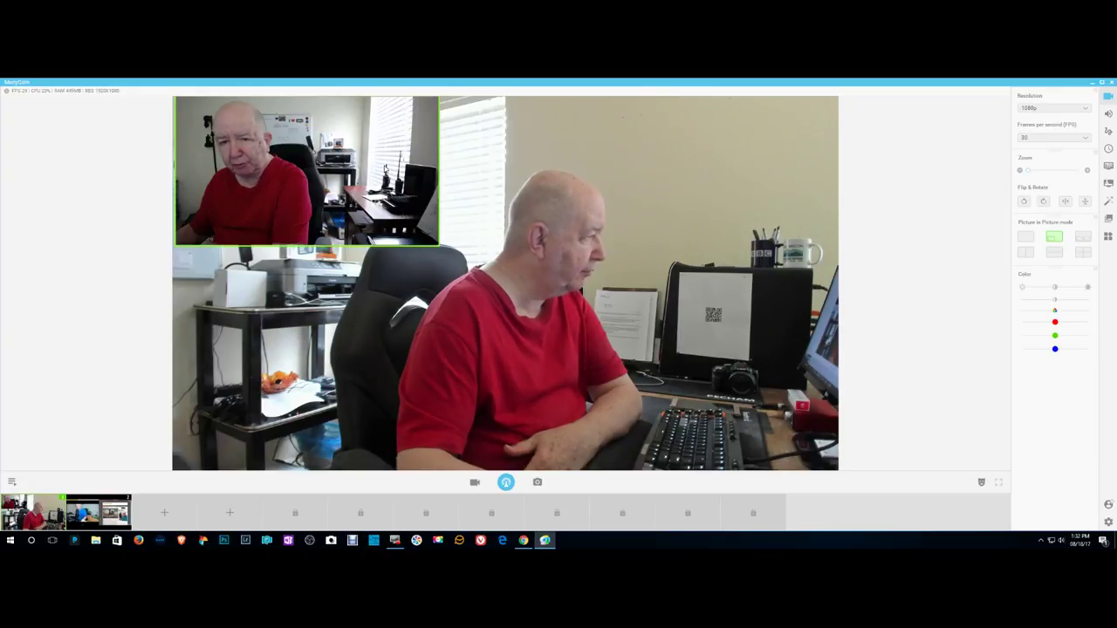
click(621, 212)
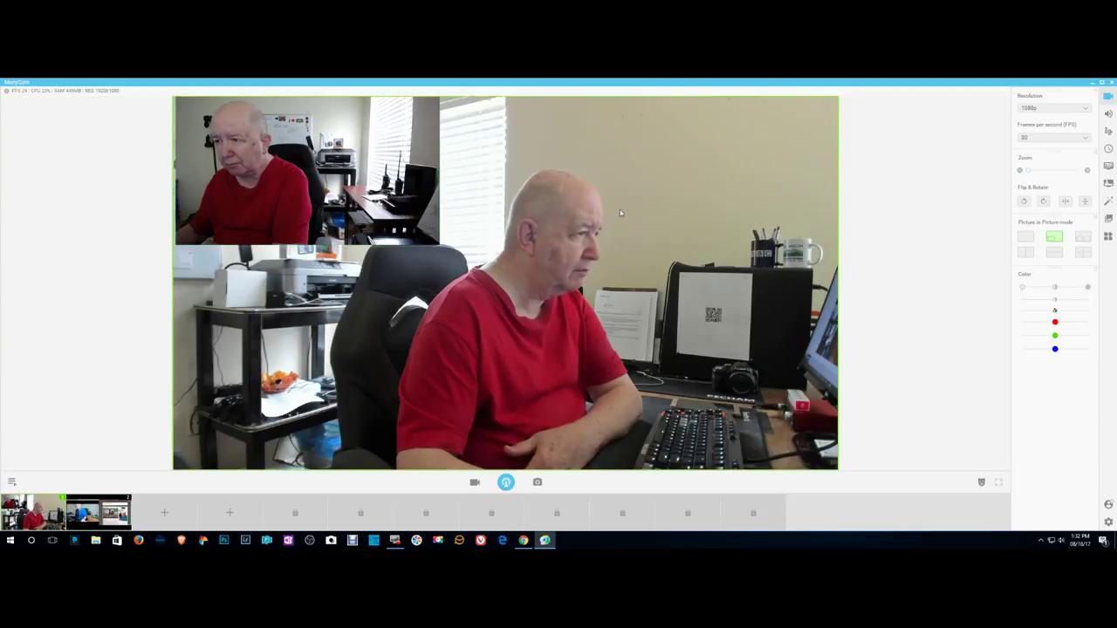
Turn off the inset, zoom the main camera in and back out, then enable the second PiP layout
click(1026, 239)
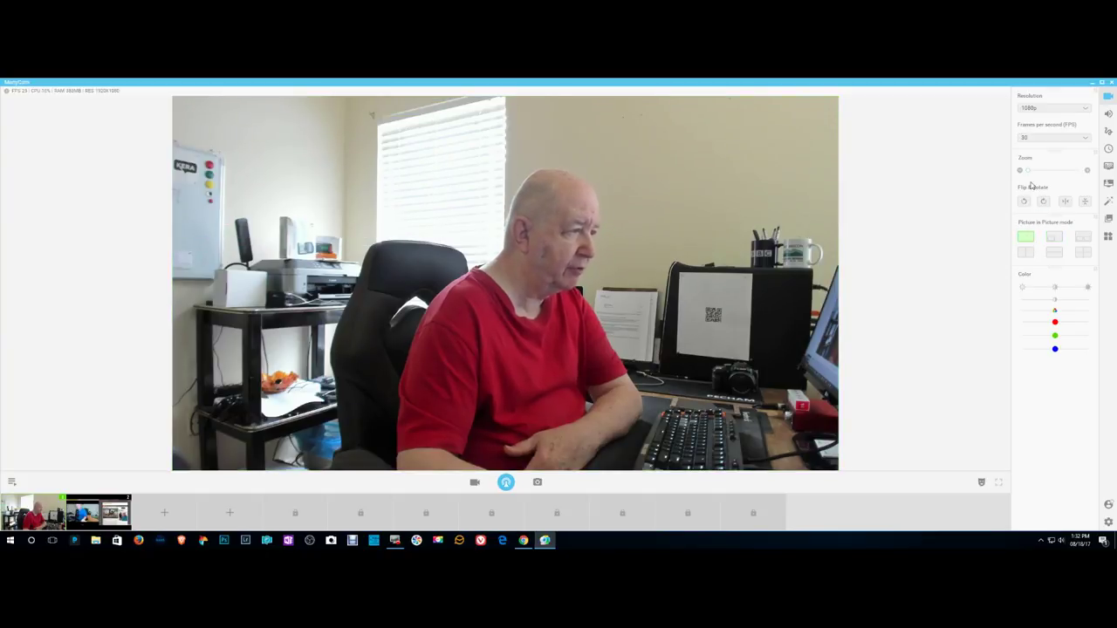
mouse_move(1028, 172)
mouse_down()
mouse_move(1051, 172)
mouse_move(1029, 172)
mouse_up()
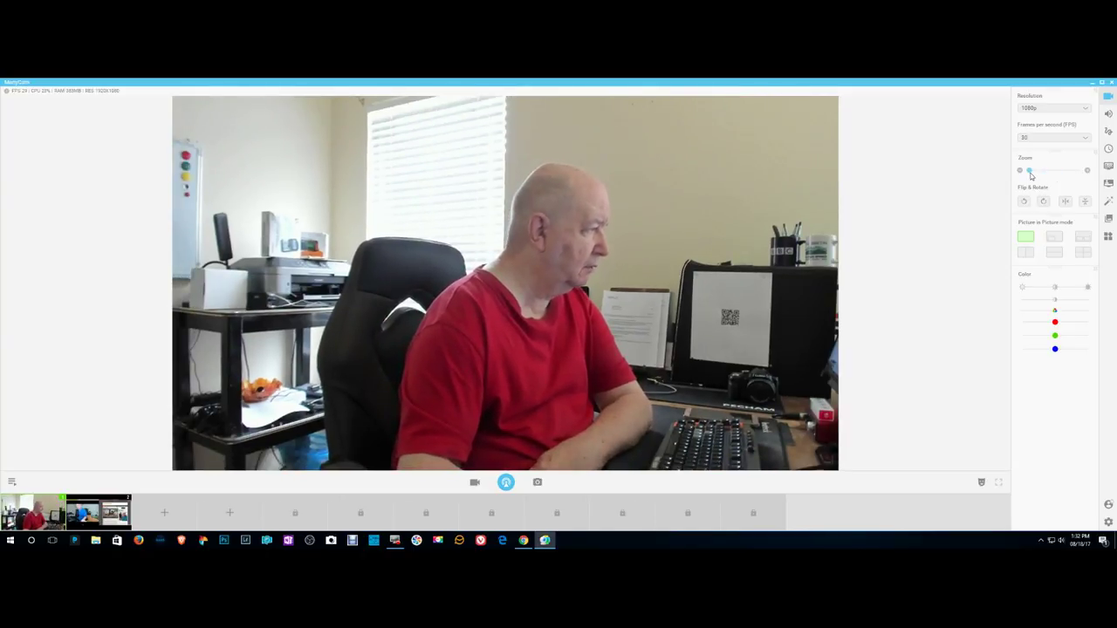
drag(1031, 174, 1039, 177)
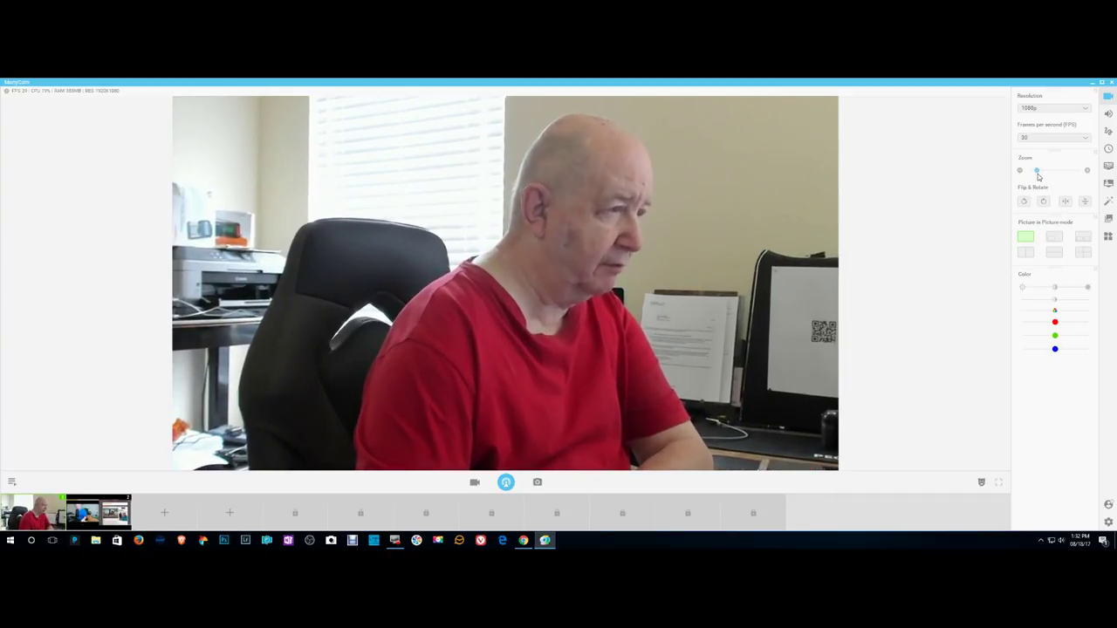
drag(1038, 177, 1025, 177)
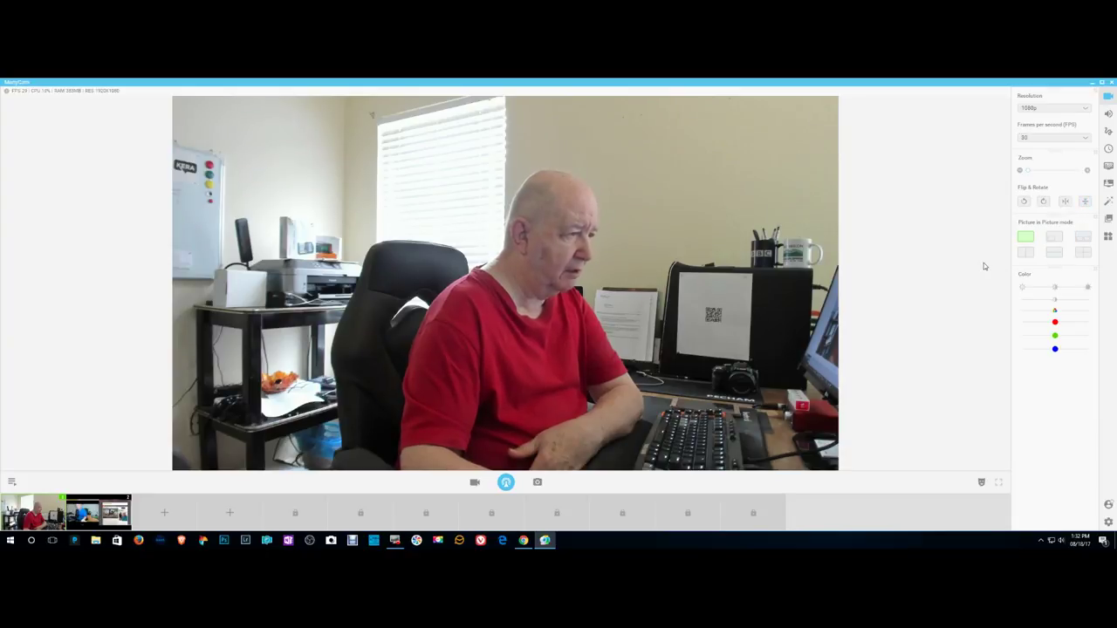
click(1054, 239)
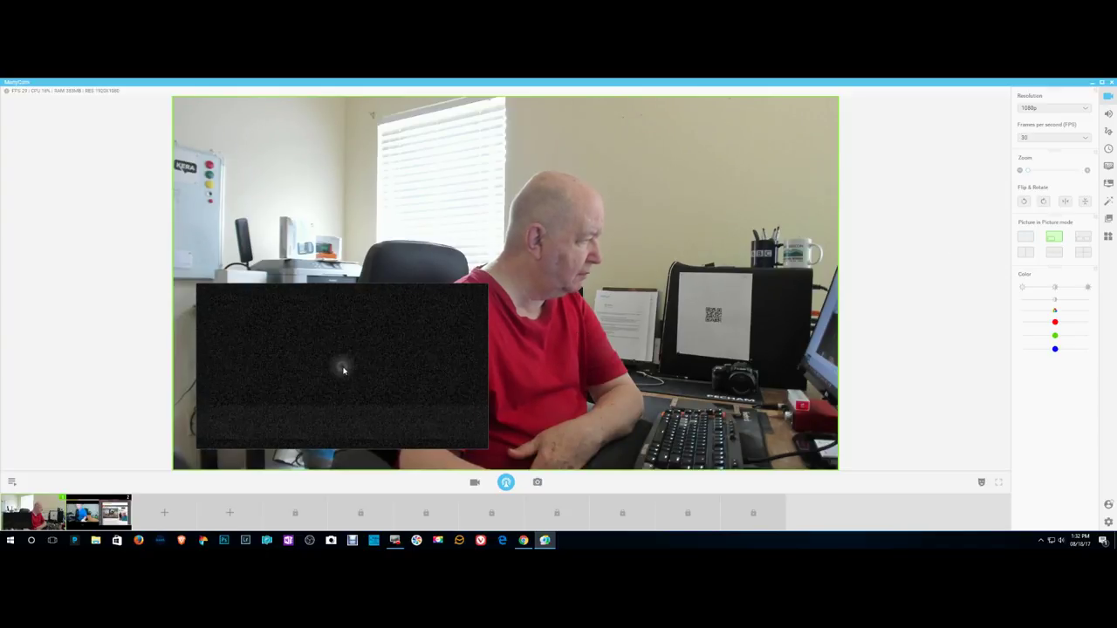
Assign the Logitech Webcam C930e to the empty inset and drag it to the top-left corner
right_click(342, 370)
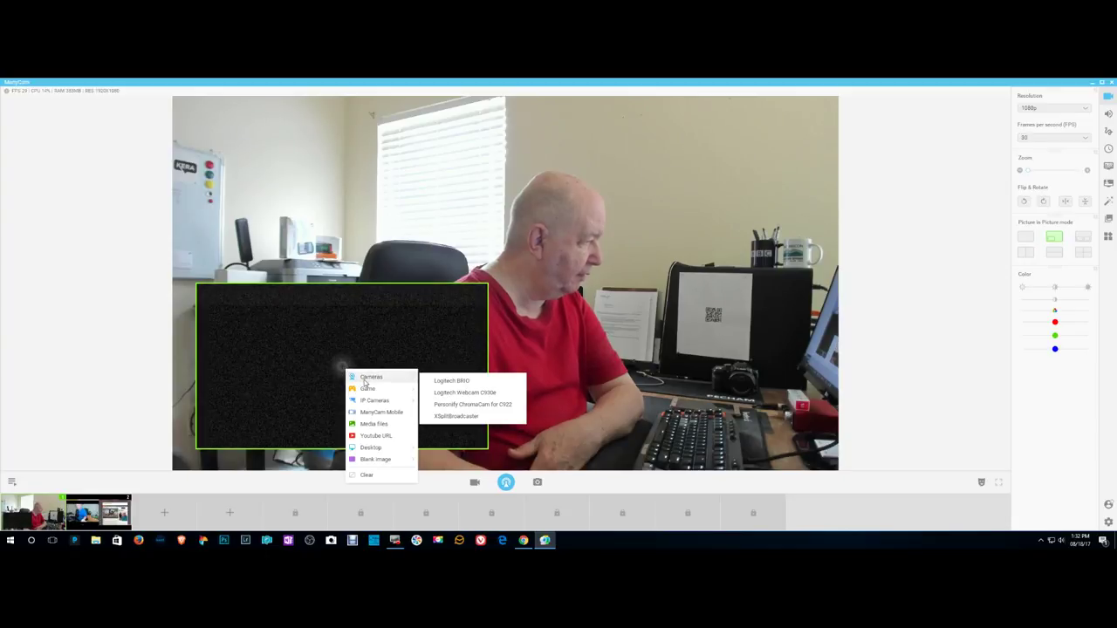
mouse_move(371, 376)
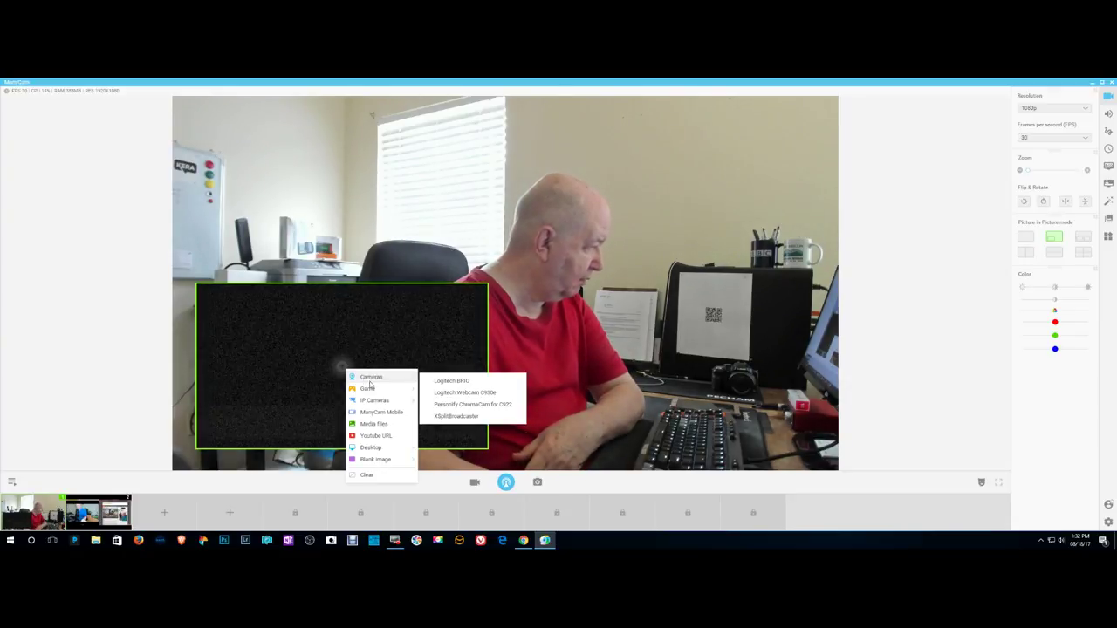
click(442, 394)
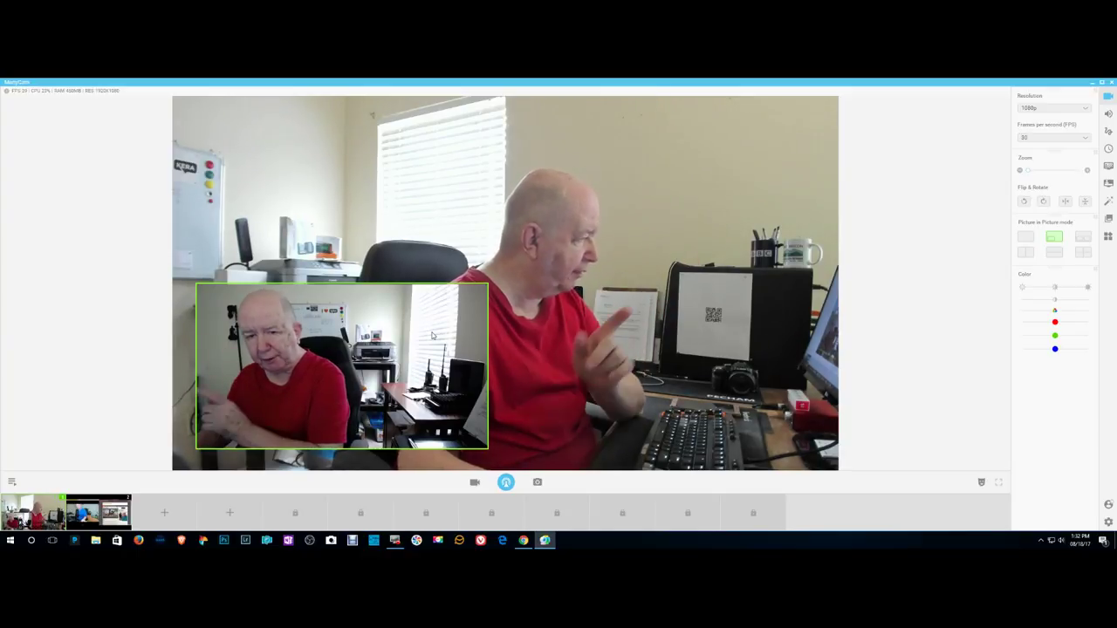
drag(431, 333, 411, 152)
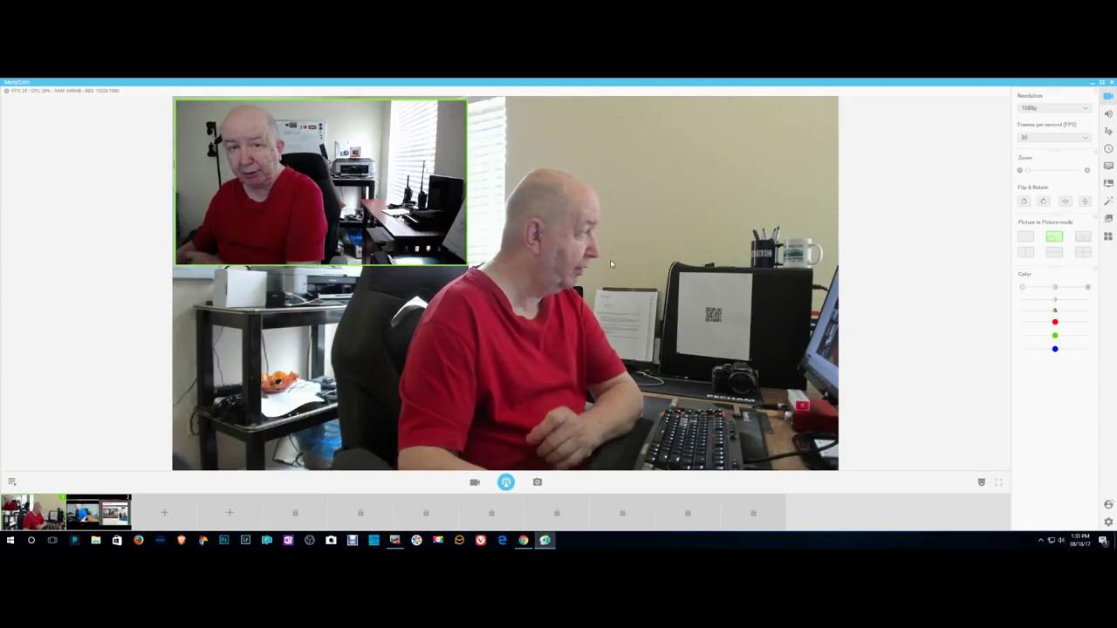
Switch to the side-by-side PiP layout and restore ManyCam to the left half of the screen
click(1081, 238)
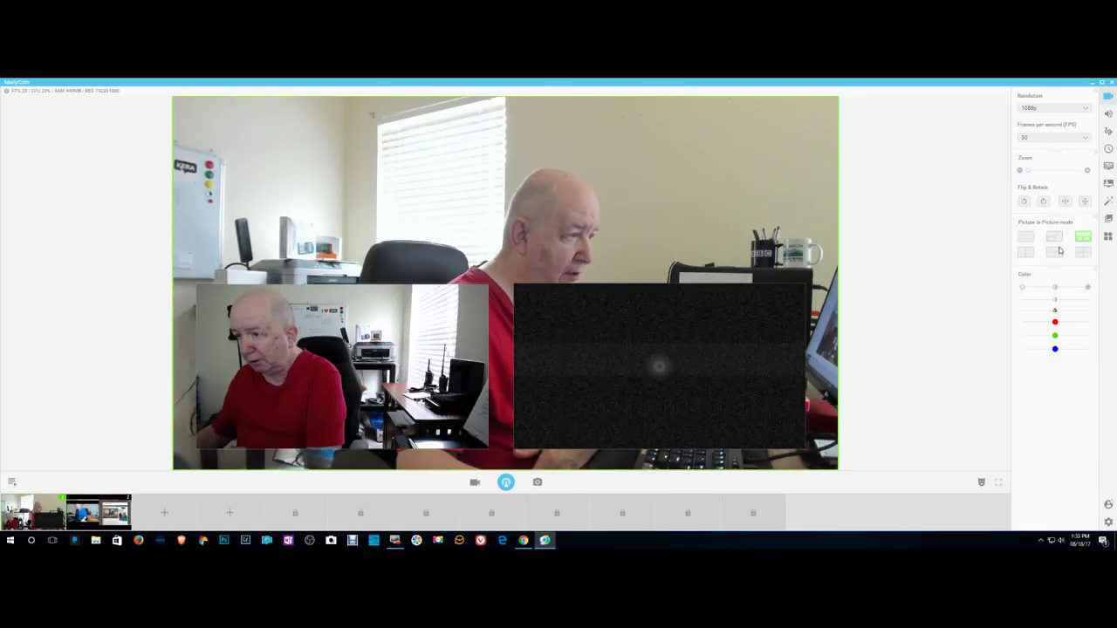
click(1026, 253)
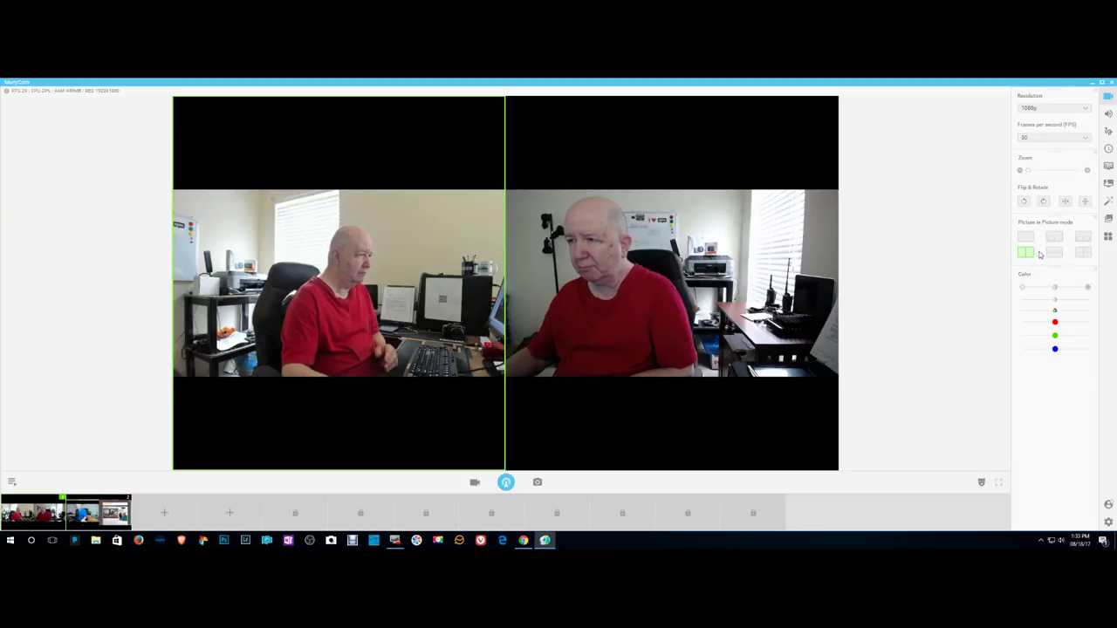
click(1102, 82)
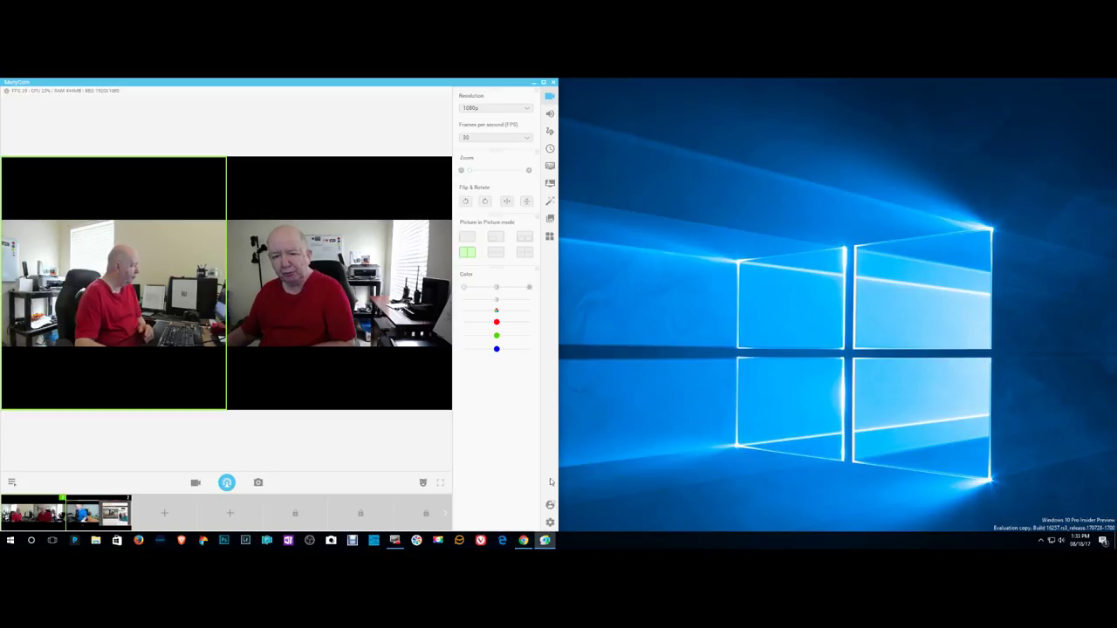
Bring Chrome's pricing page beside ManyCam, cycle the single- and two-inset layouts, ending with PiP off
click(523, 542)
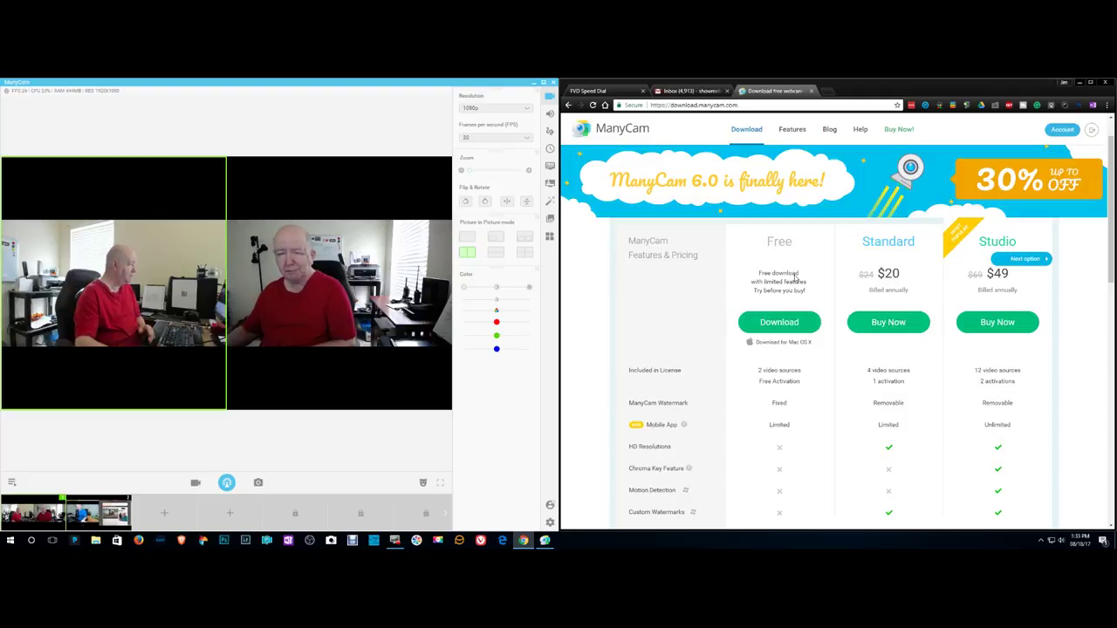
click(494, 240)
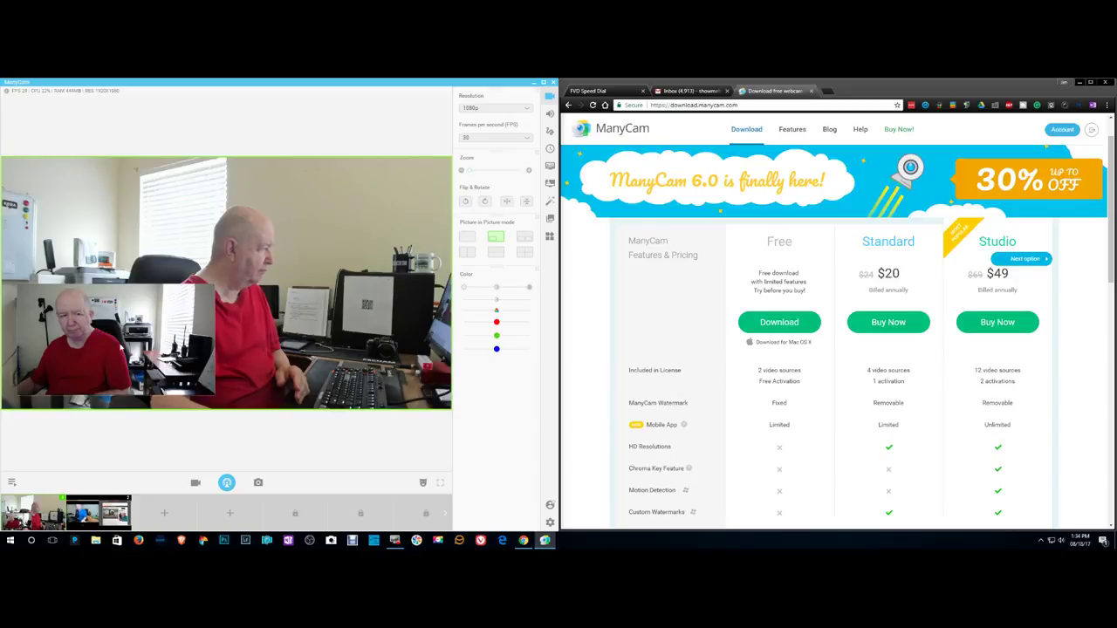
drag(123, 347, 105, 223)
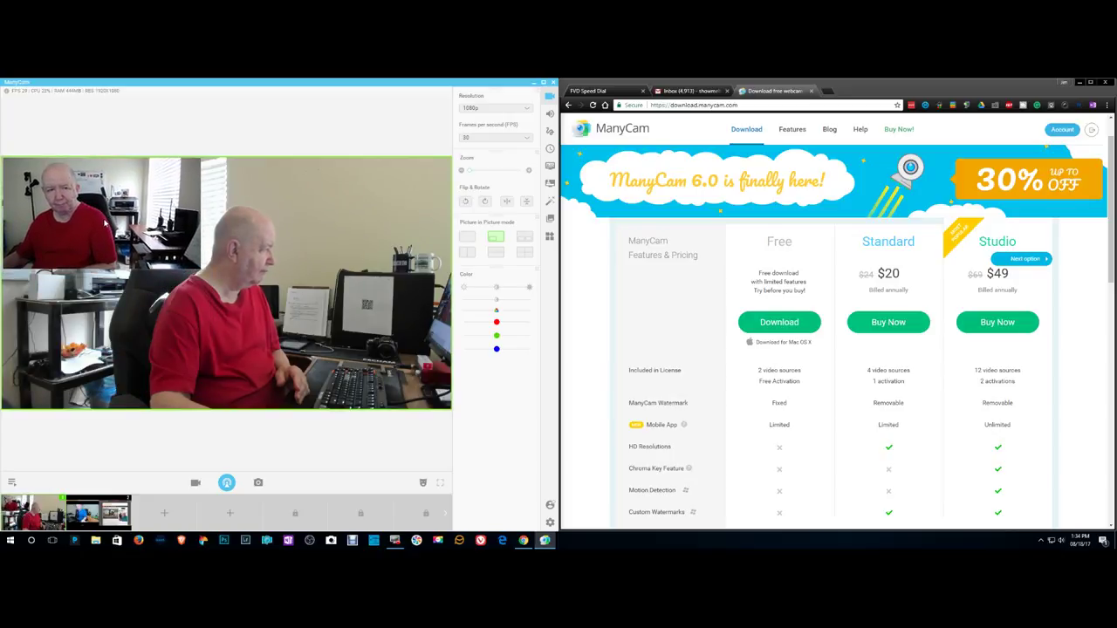
click(524, 238)
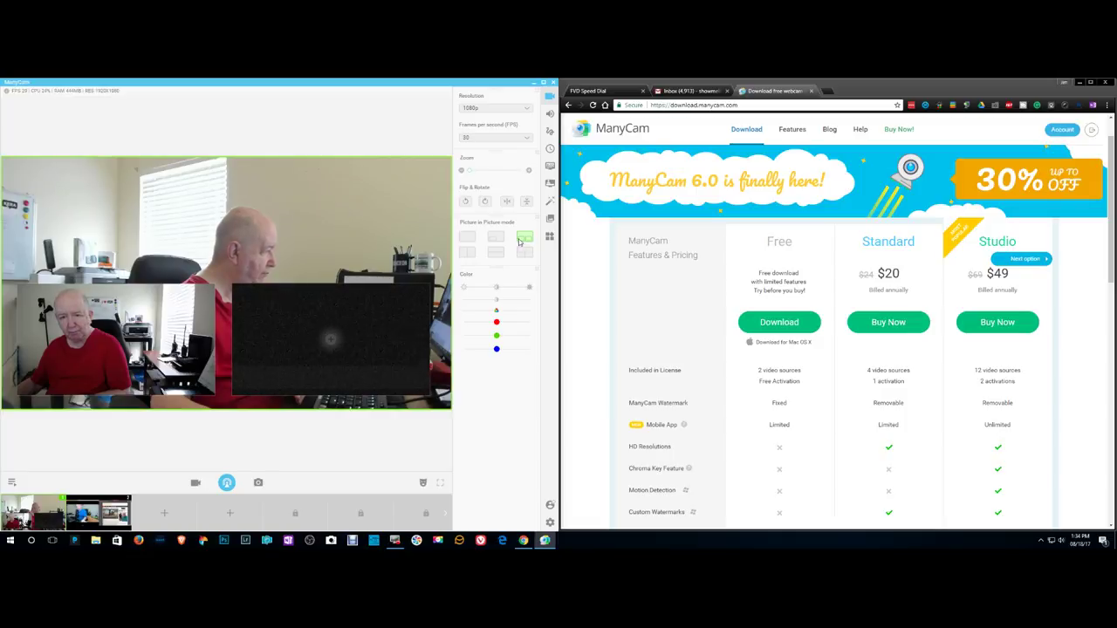
click(471, 240)
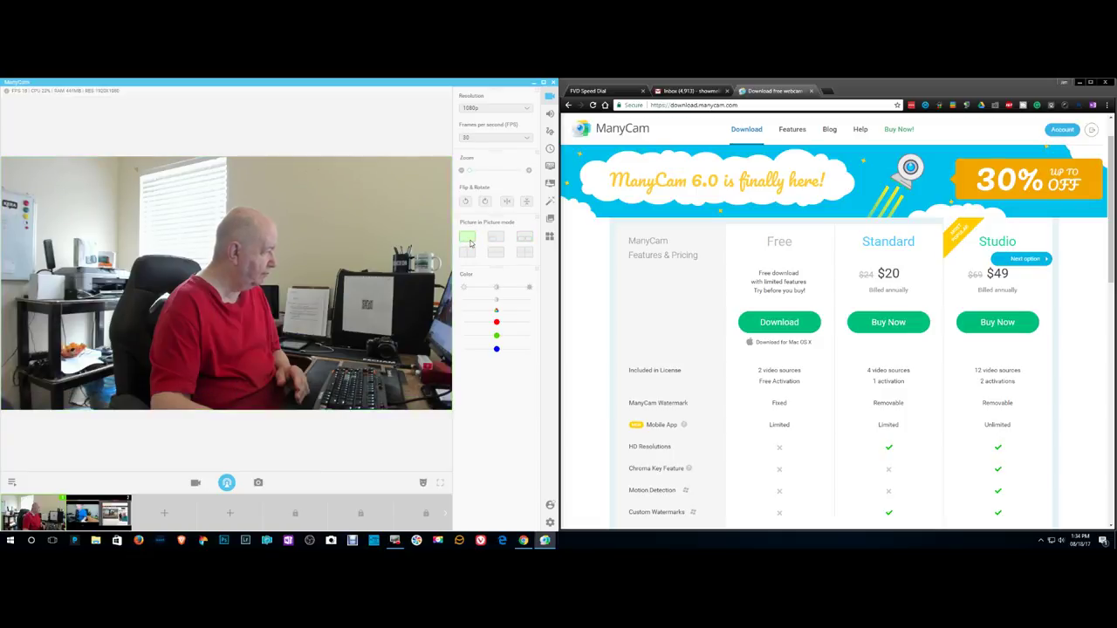
Choose Logitech Webcam C930e as the main video source from the preview's Cameras menu
right_click(306, 241)
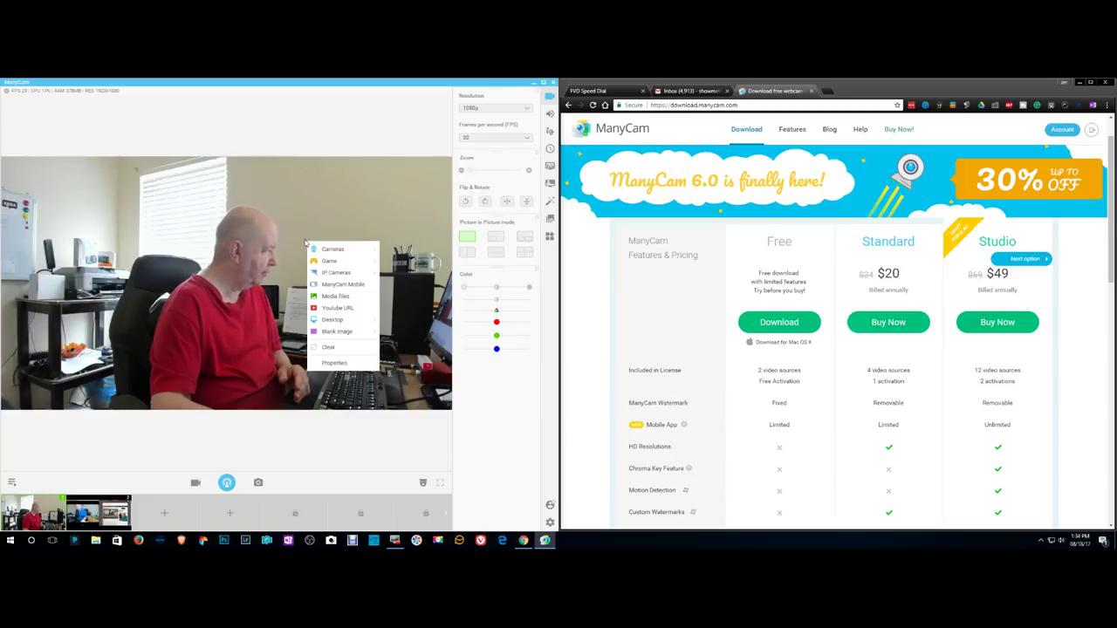
mouse_move(333, 249)
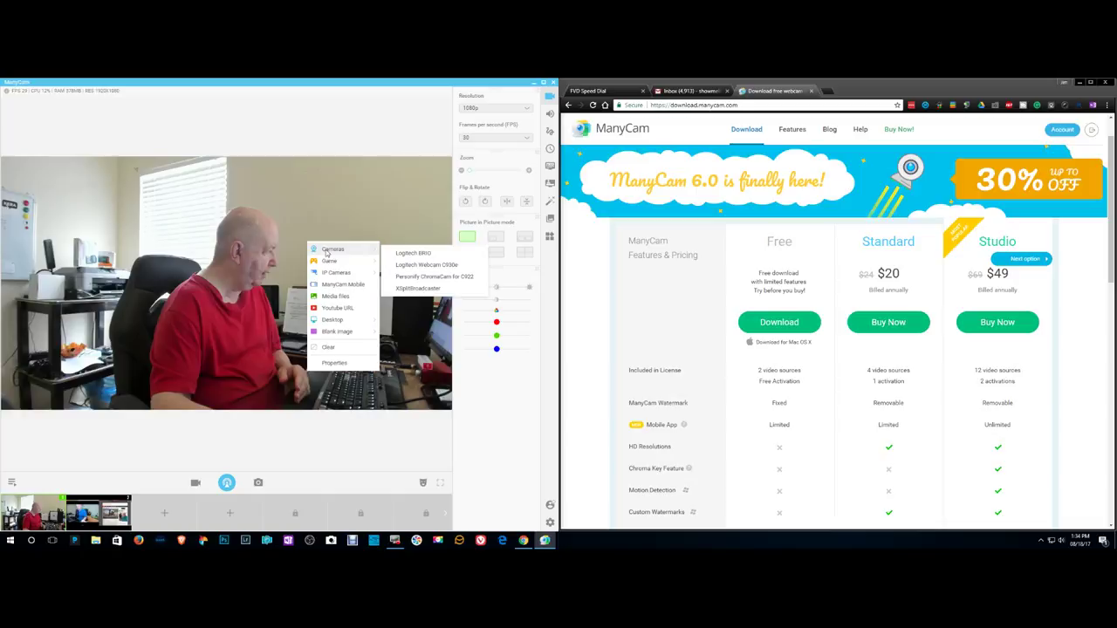
click(419, 264)
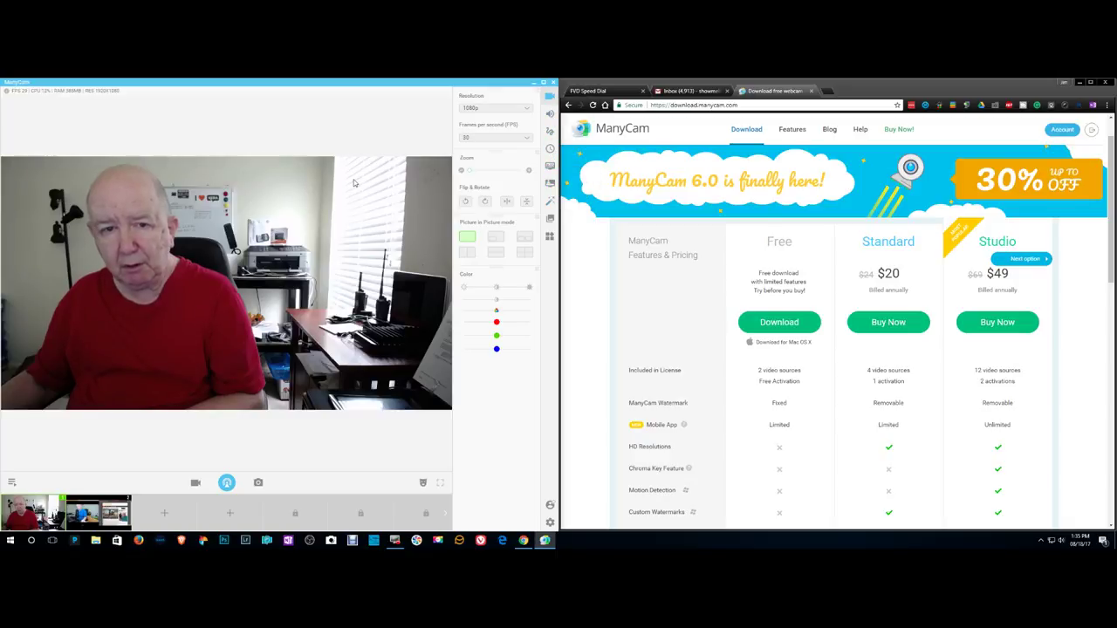
Close the source menu unchanged and switch on the blog lower-third caption
click(383, 133)
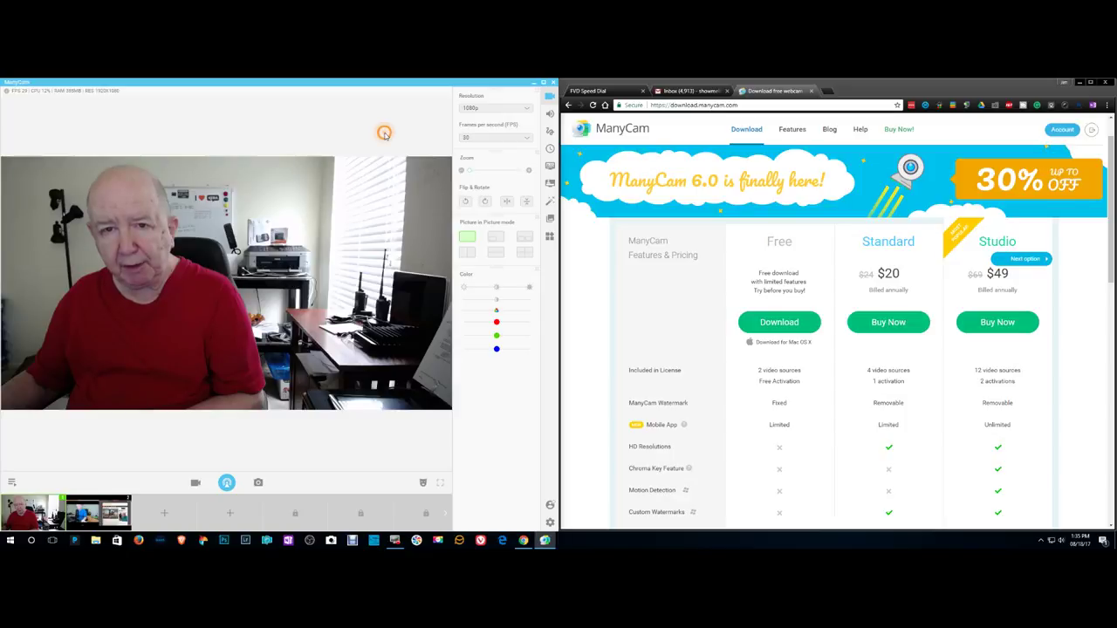
right_click(380, 193)
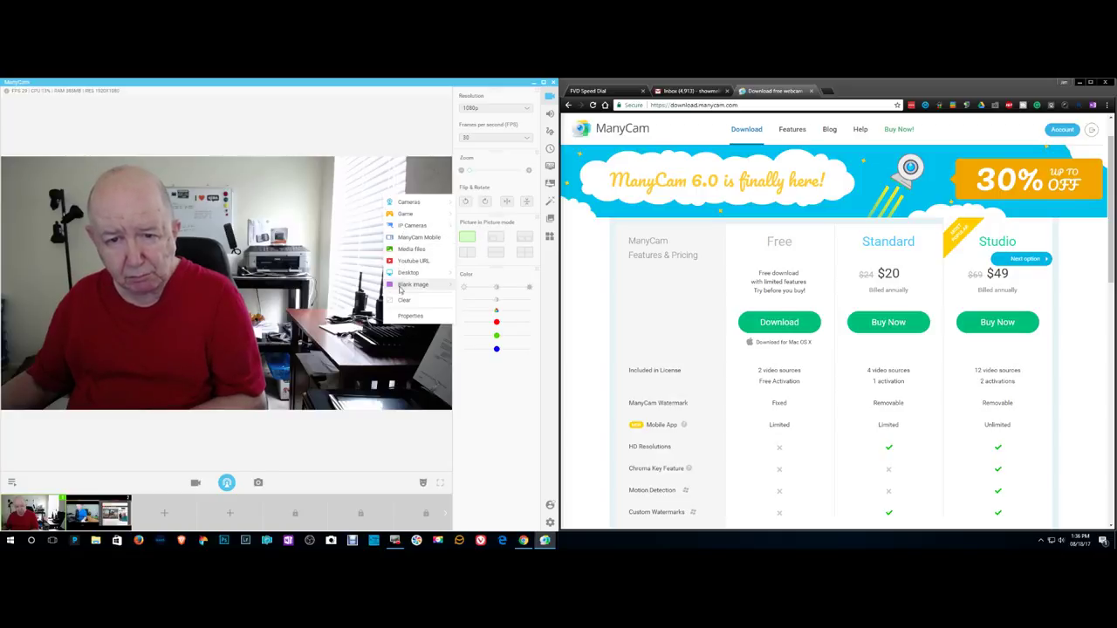
click(499, 424)
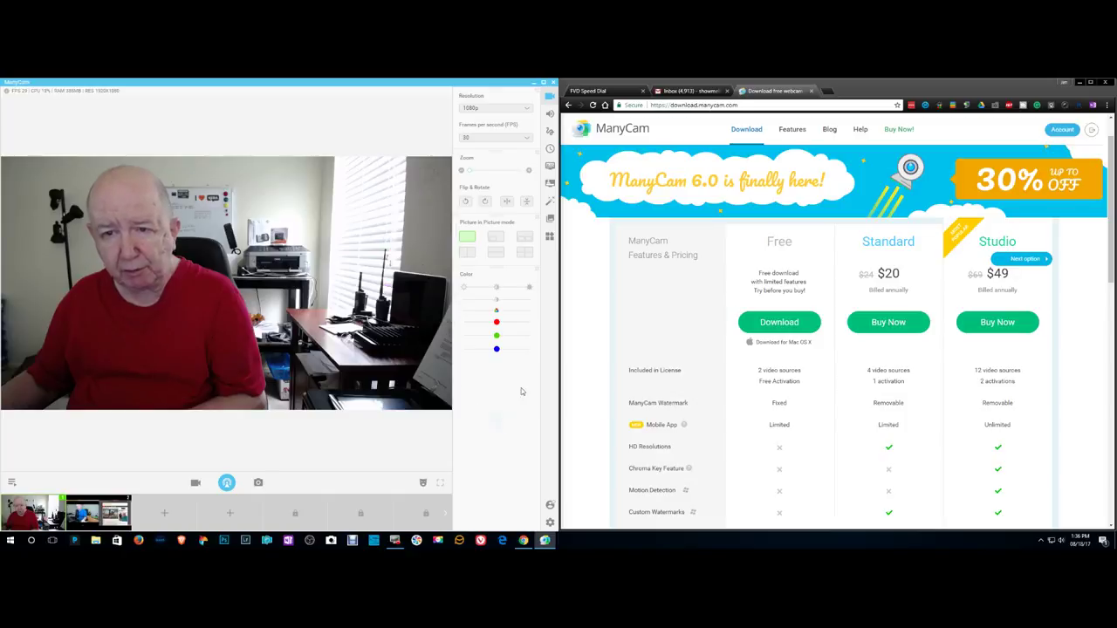
click(550, 185)
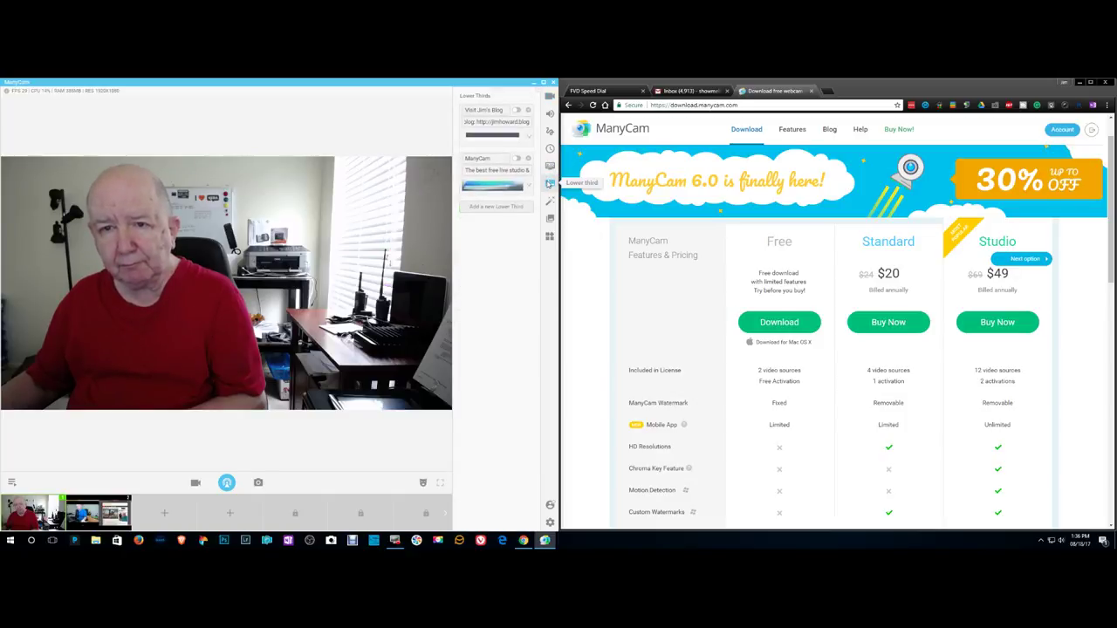
click(517, 110)
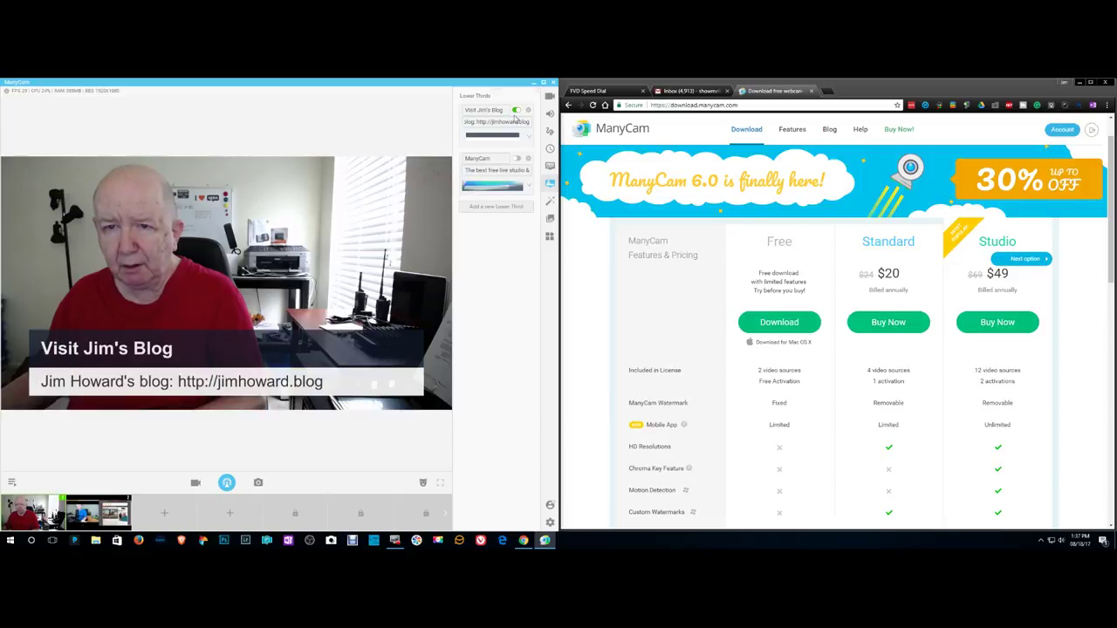
Hide the blog caption, show and hide the ManyCam lower third, leaving both unshown
click(516, 111)
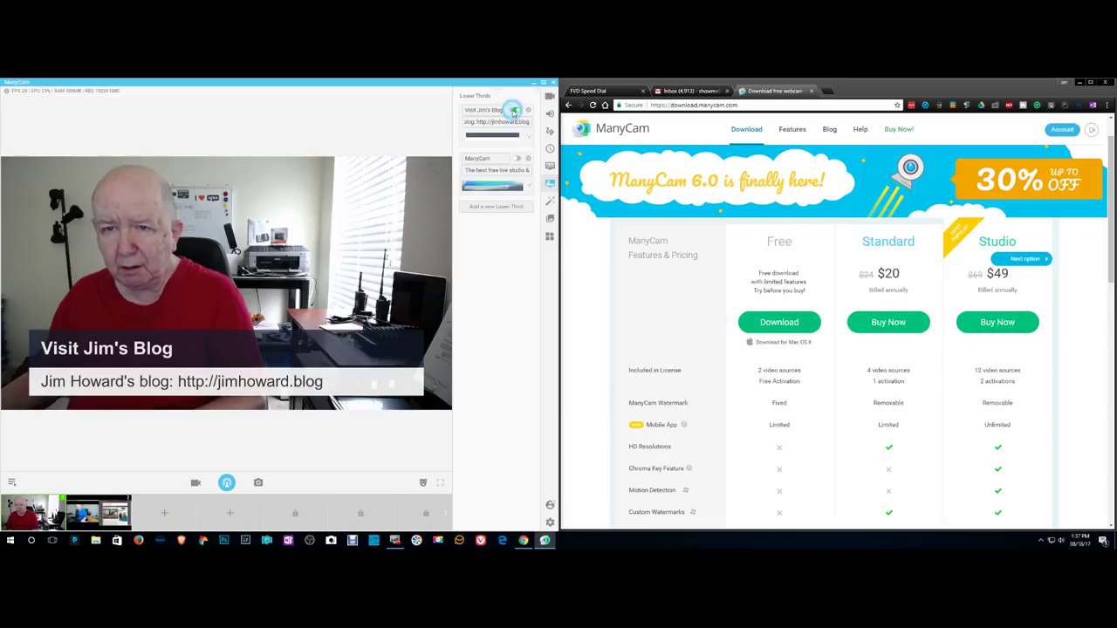
click(517, 158)
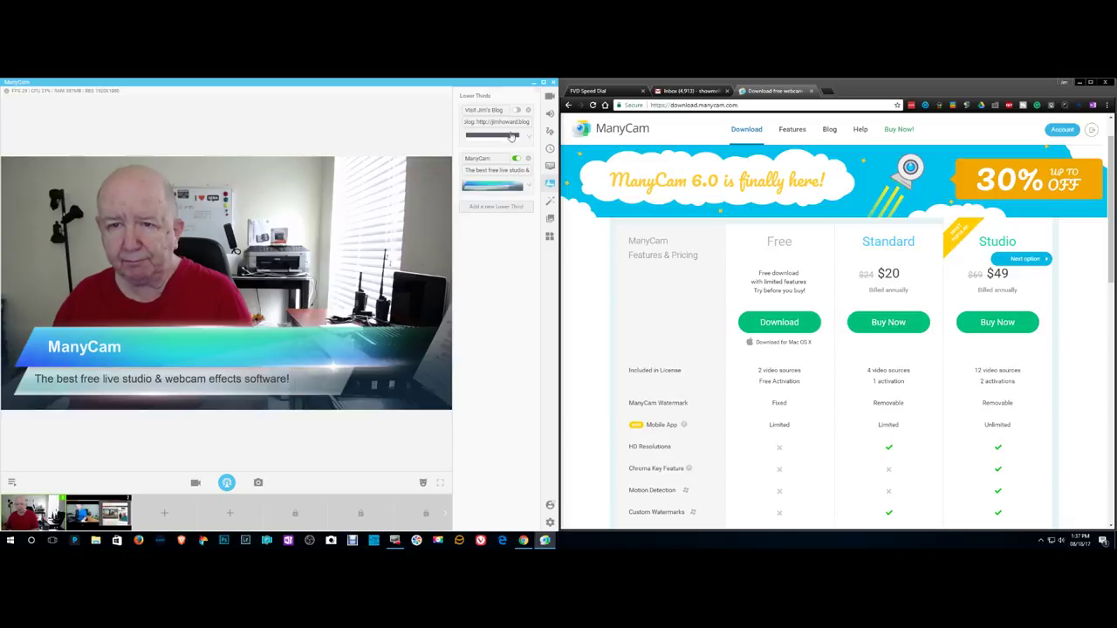
click(516, 159)
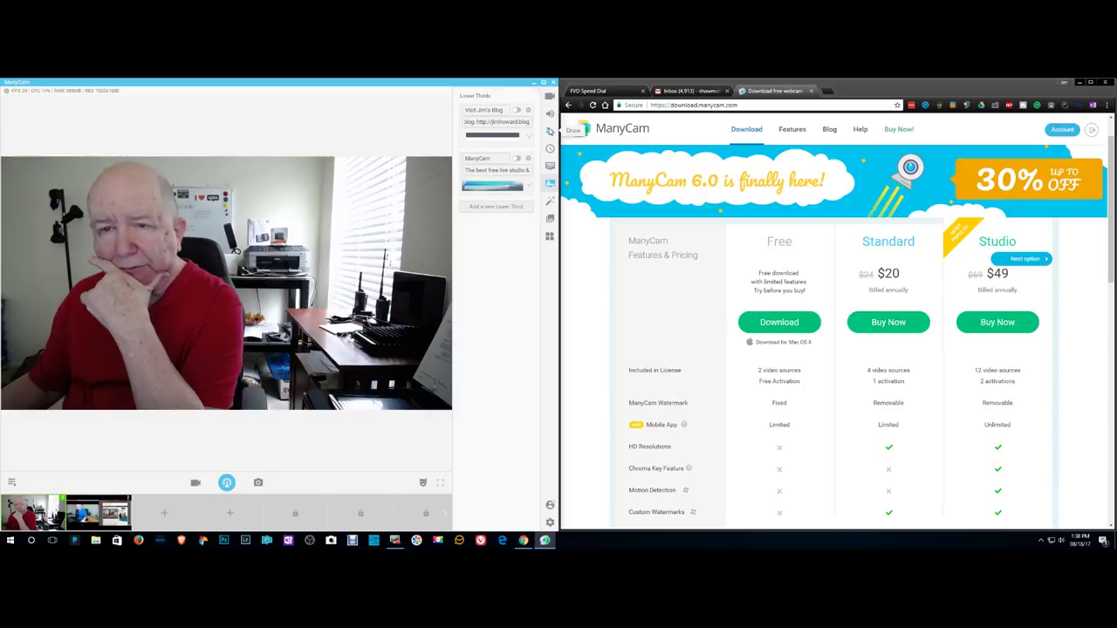
click(549, 130)
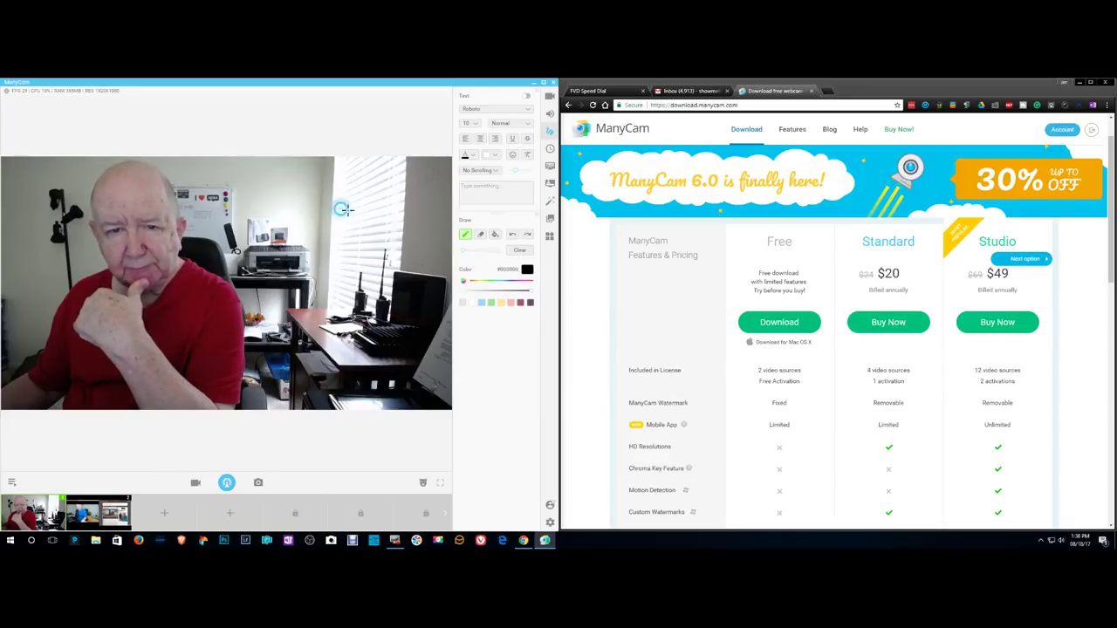
Draw a triangle and a box over the live video, clear them, and bring up the clock settings
mouse_move(342, 209)
mouse_down()
mouse_move(370, 234)
mouse_move(356, 250)
mouse_move(343, 210)
mouse_up()
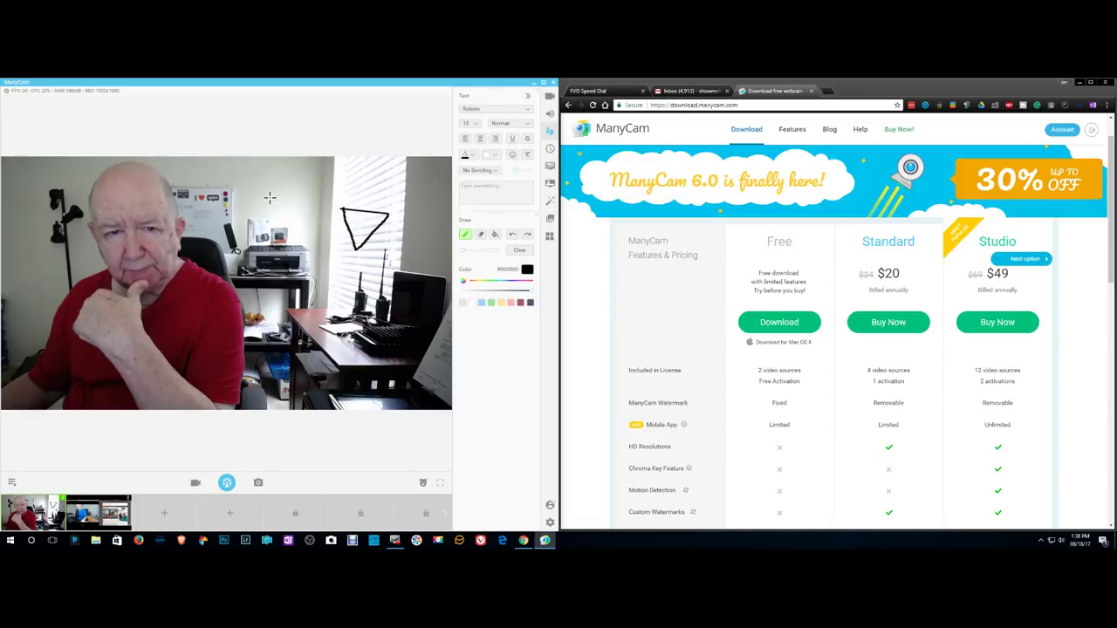
mouse_move(91, 195)
mouse_down()
mouse_move(175, 194)
mouse_move(191, 165)
mouse_move(84, 165)
mouse_move(87, 190)
mouse_move(192, 192)
mouse_move(152, 193)
mouse_up()
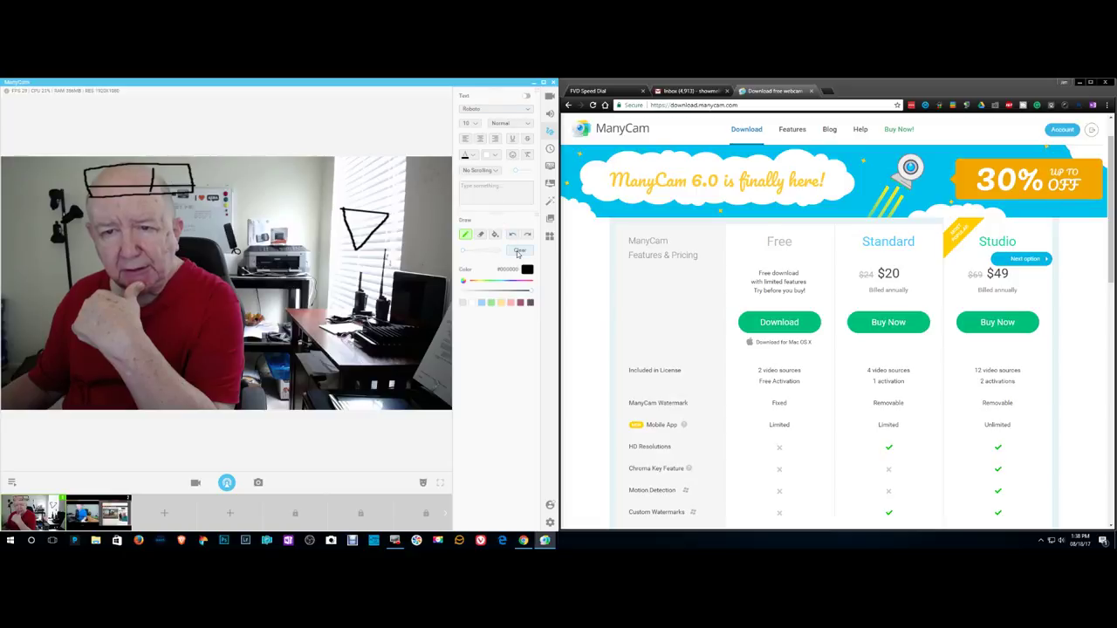
click(518, 251)
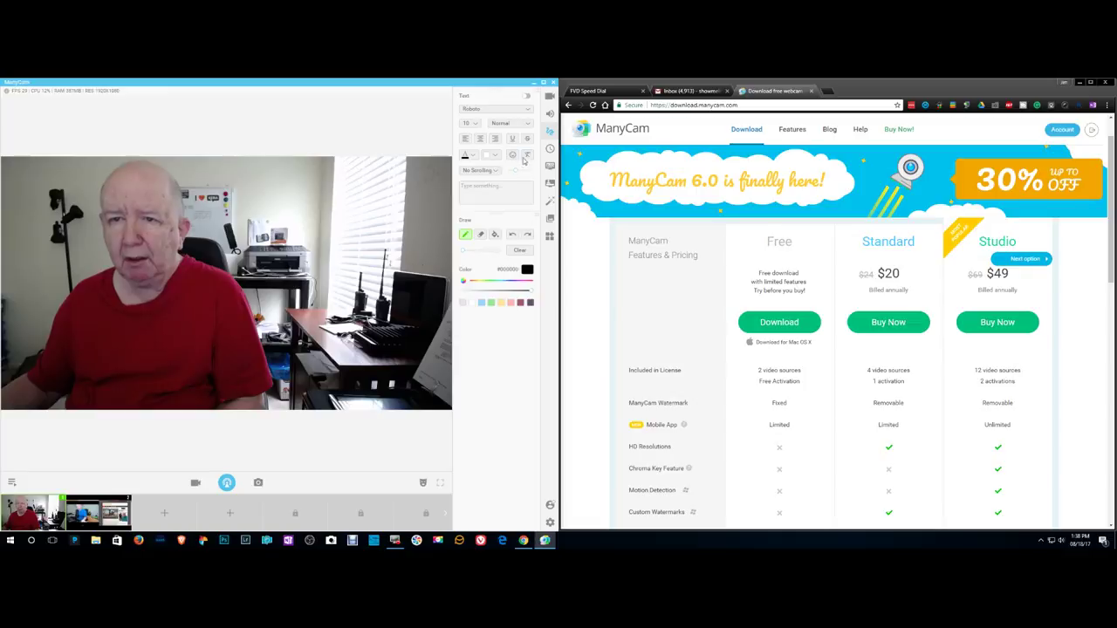
click(549, 149)
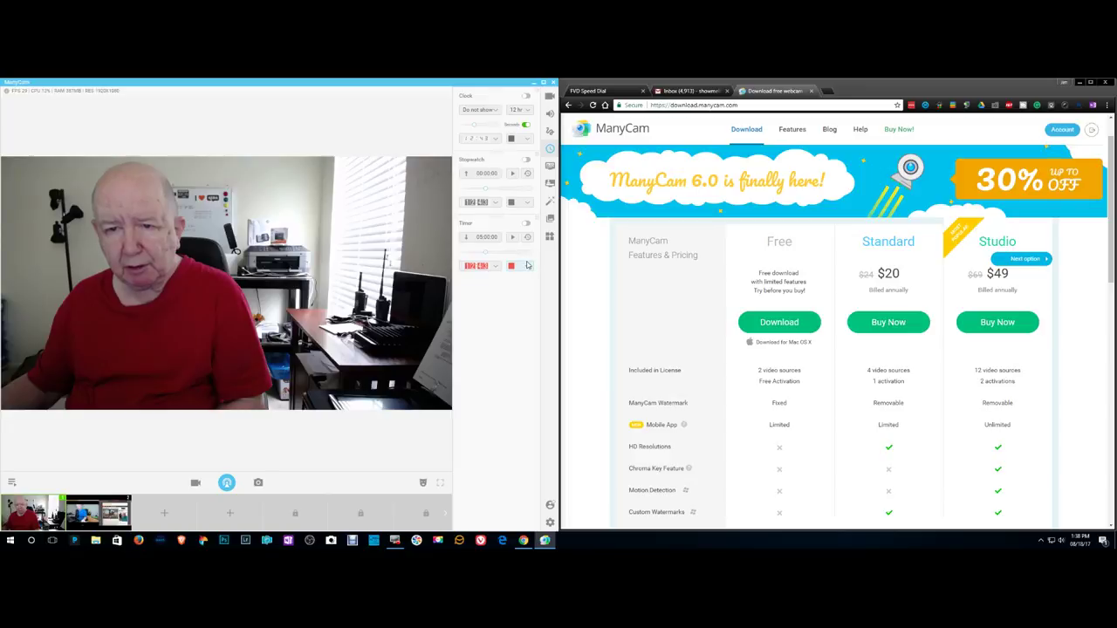
Choose MM/DD/YY from the clock's date format dropdown
click(494, 112)
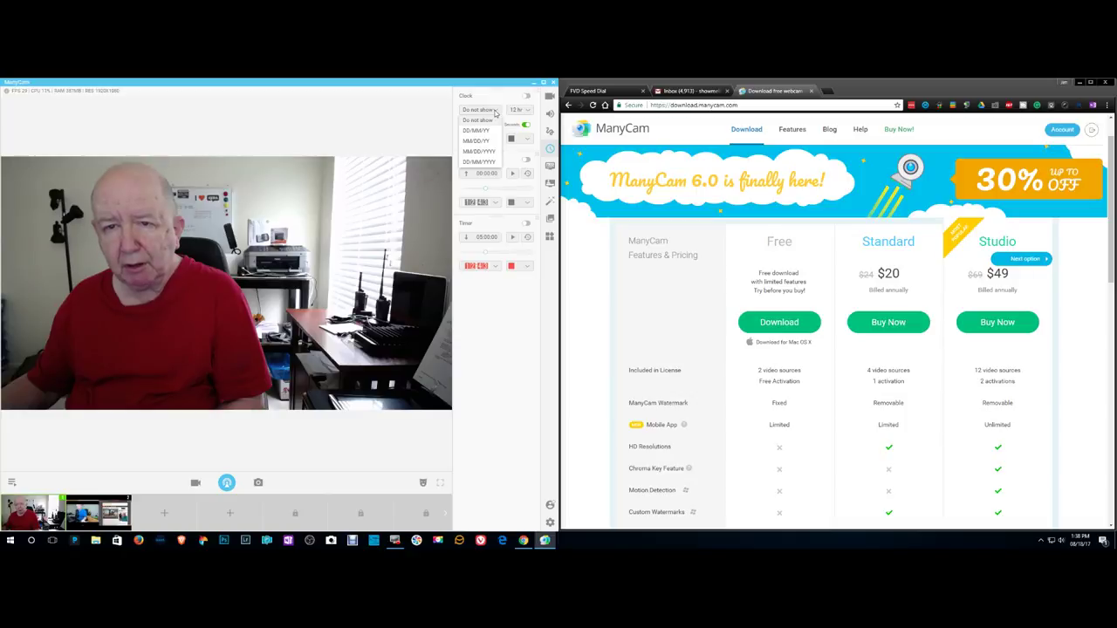
click(478, 141)
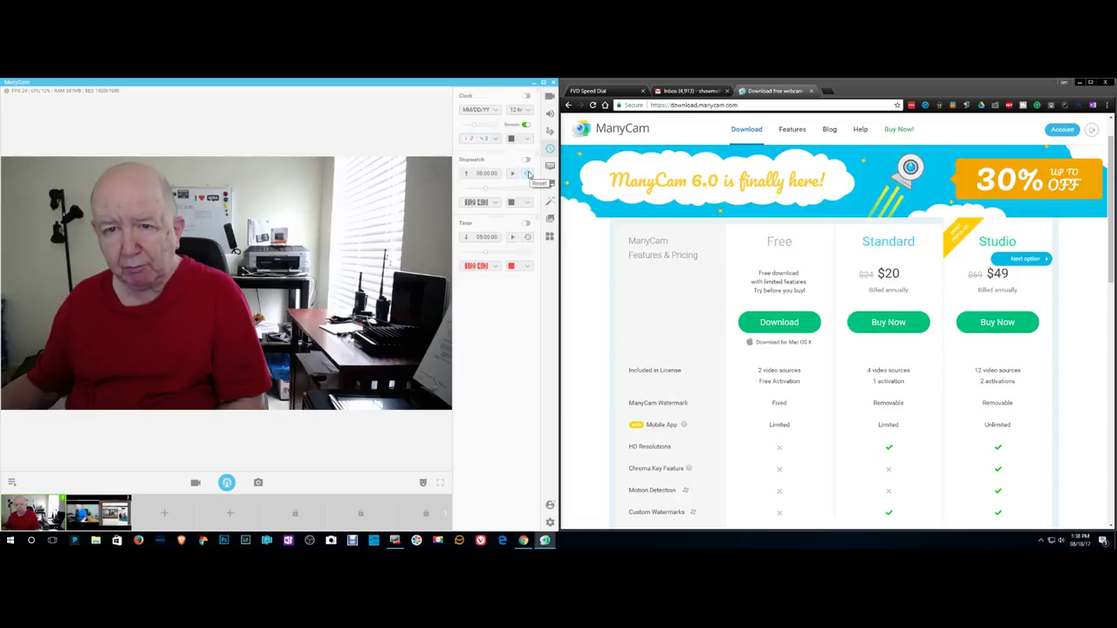
click(526, 225)
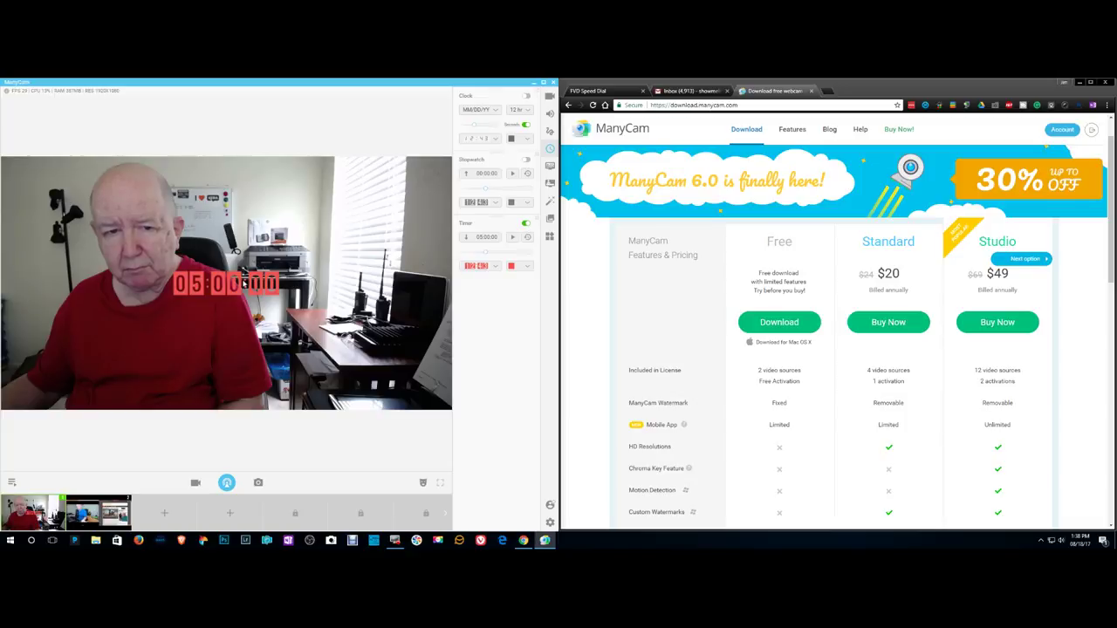
drag(244, 281, 209, 390)
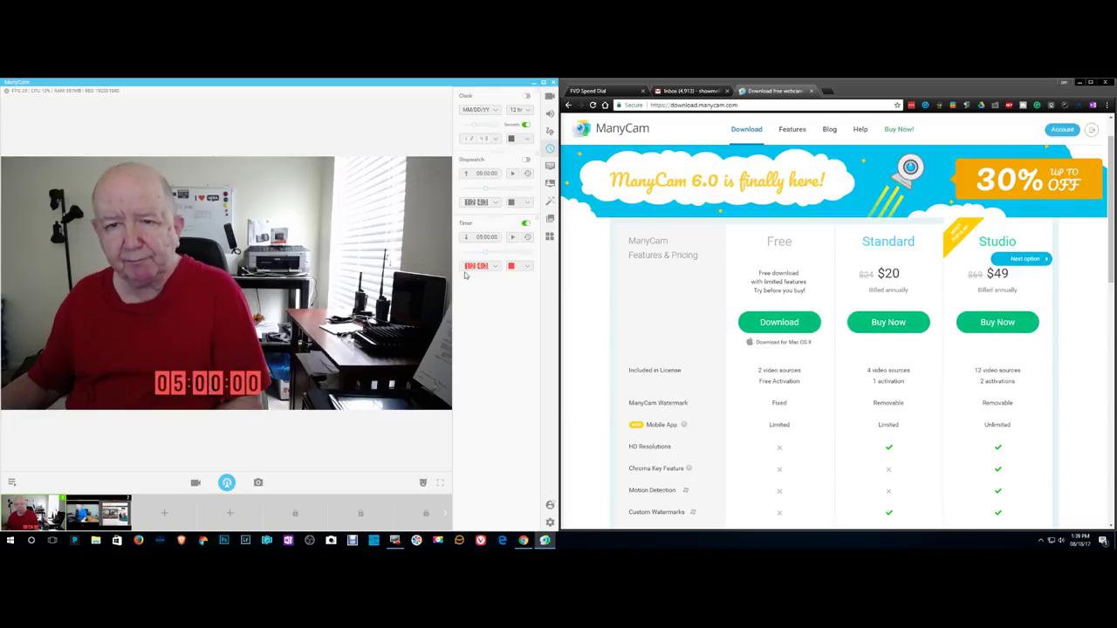
click(525, 224)
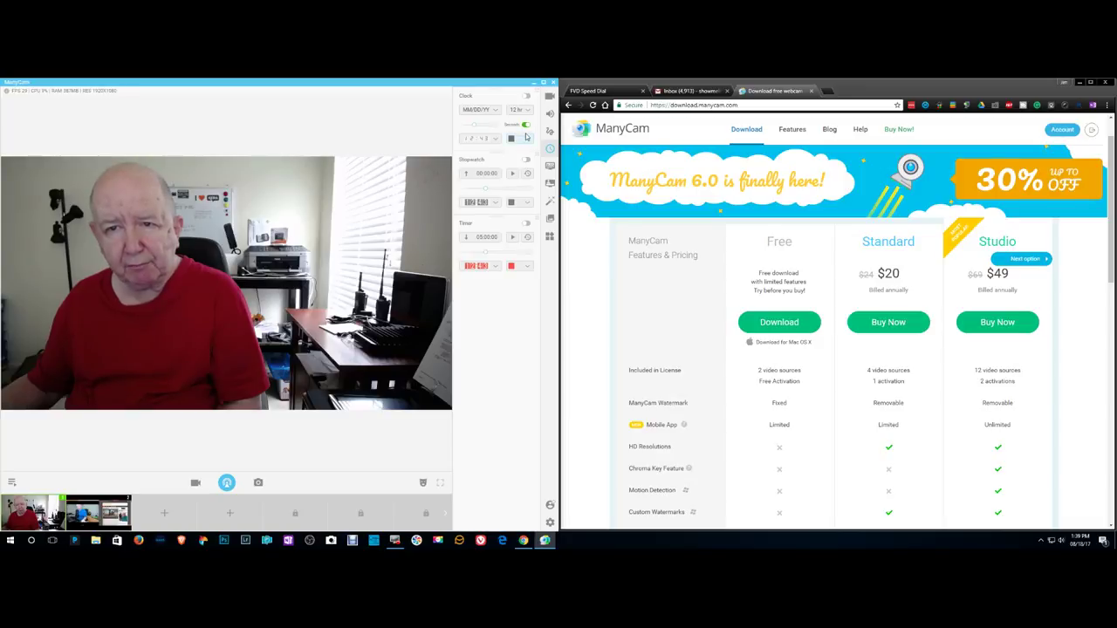
Show the clock on the video, change its colour to red, then switch it off
click(527, 95)
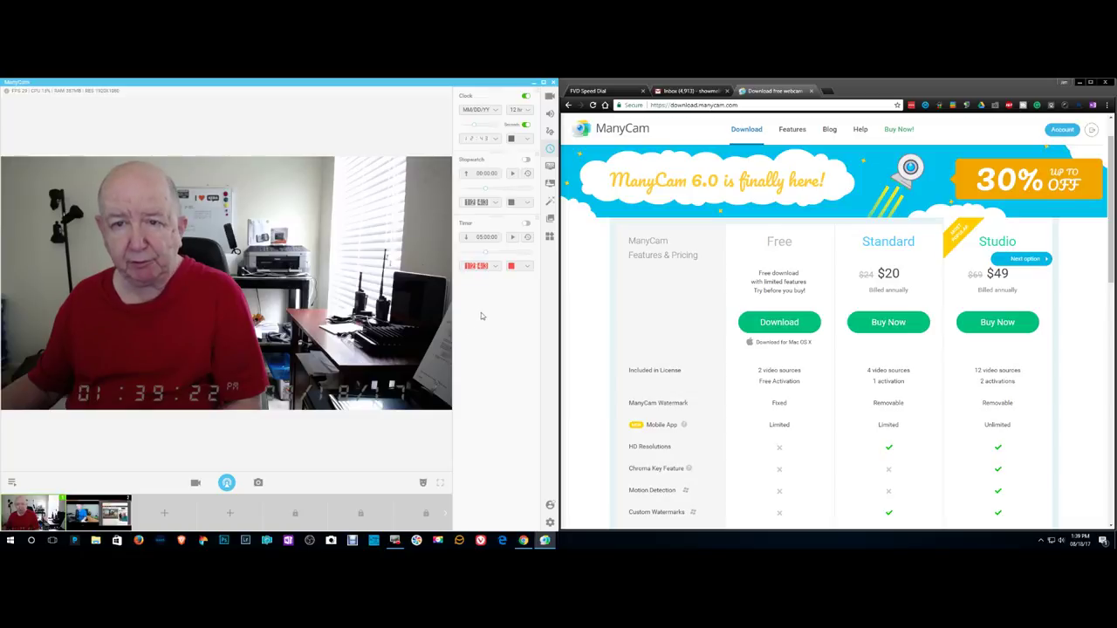
click(511, 140)
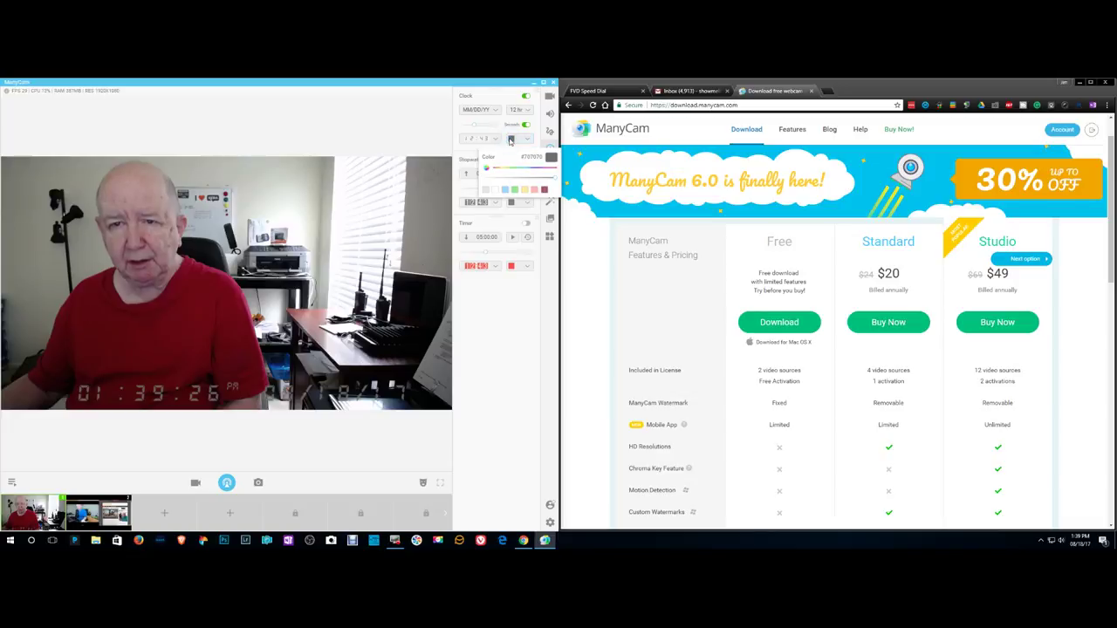
click(544, 190)
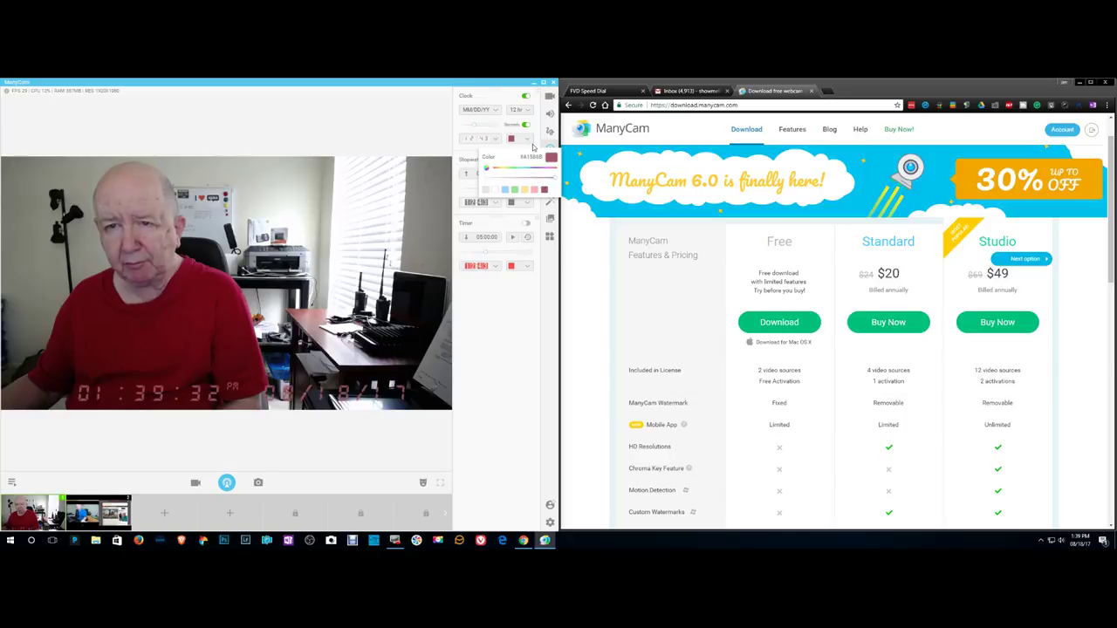
click(525, 96)
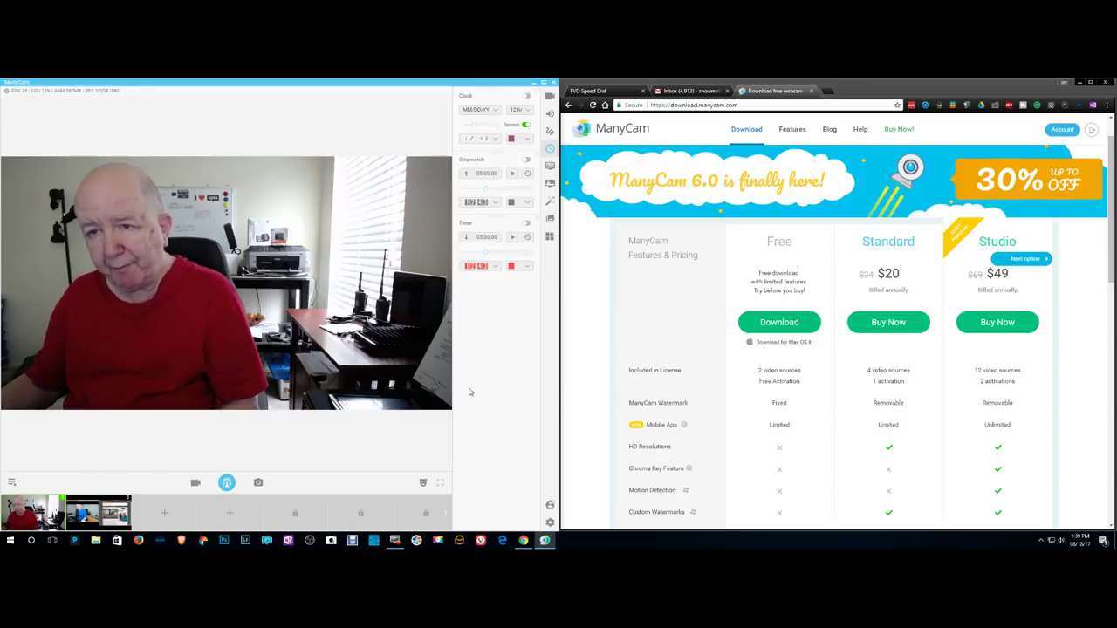
Browse the chroma key and lower thirds panels, then open Effects with Objects expanded
click(550, 166)
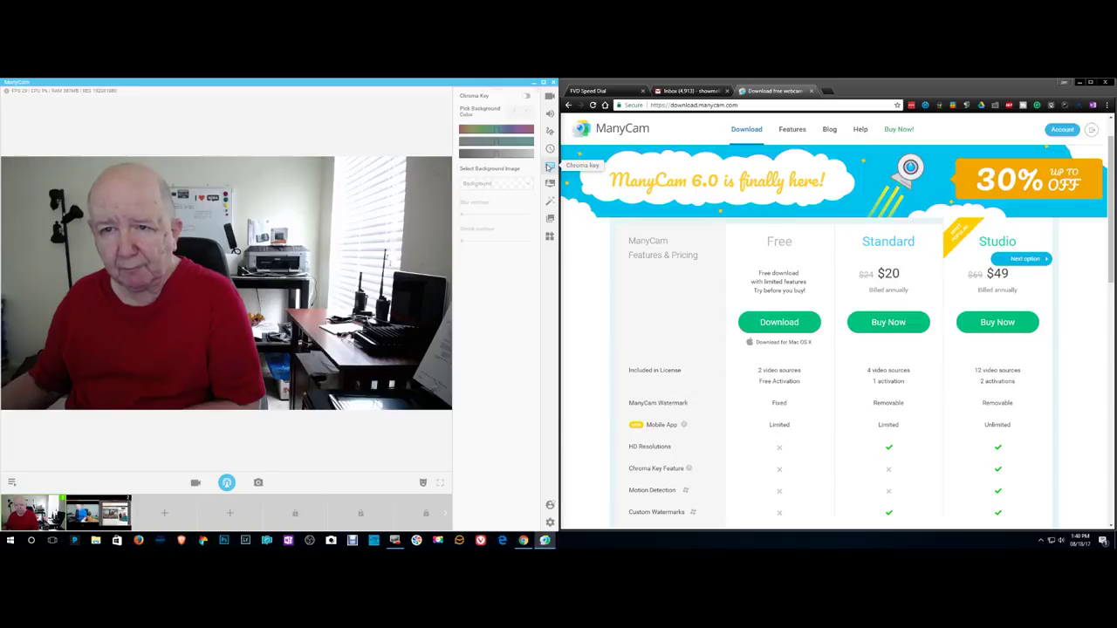
click(548, 184)
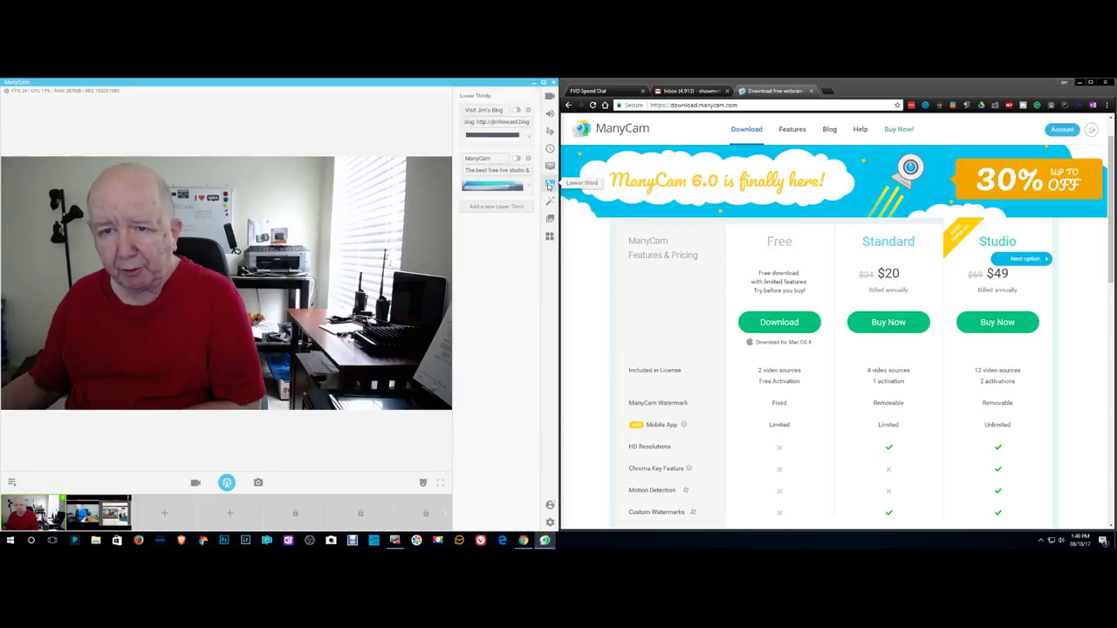
click(546, 203)
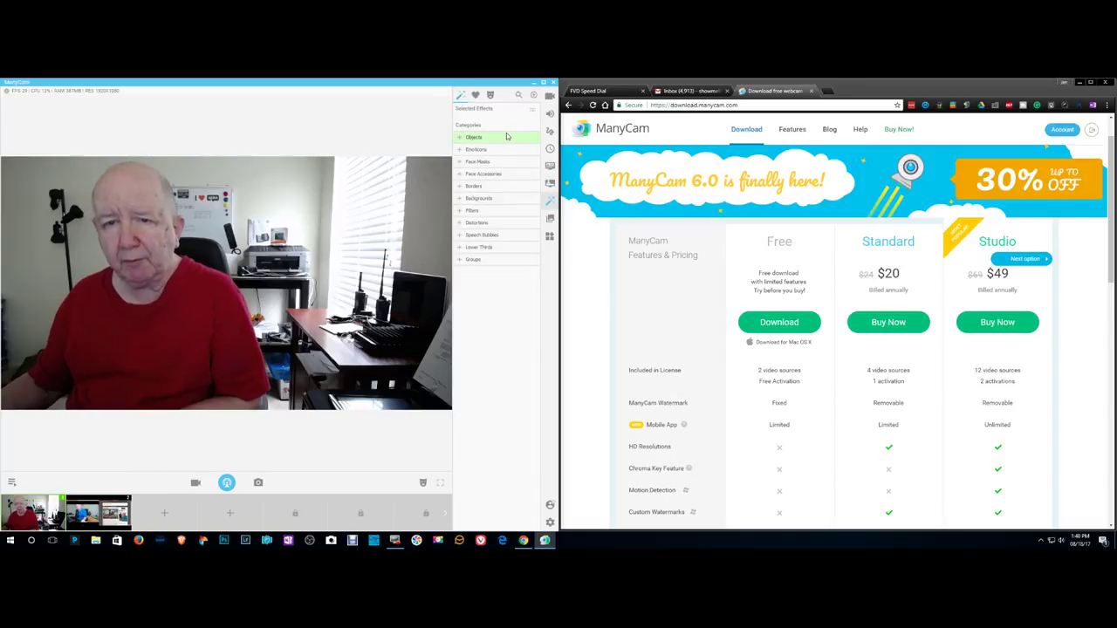
click(459, 139)
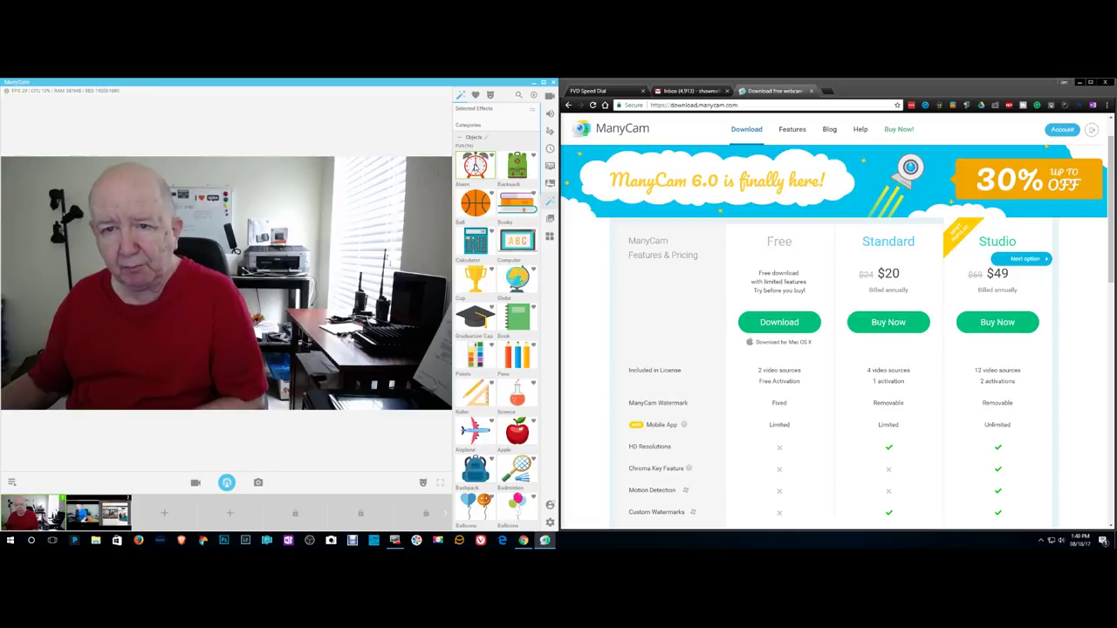
Add the Alarm and Backpack objects to the video, then delete both effects
click(475, 164)
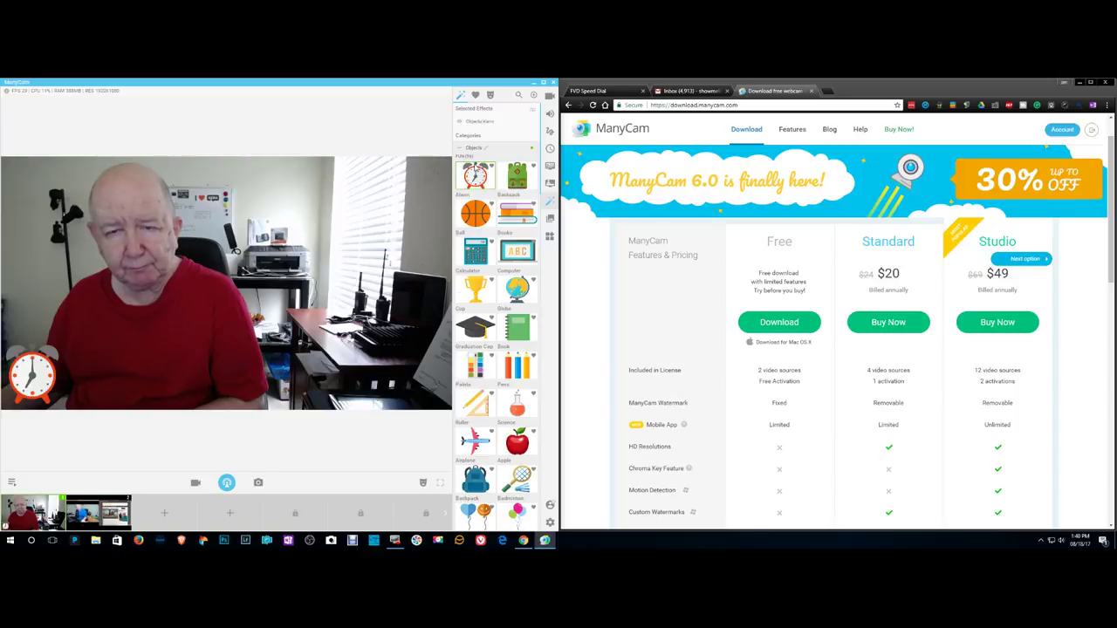
click(515, 177)
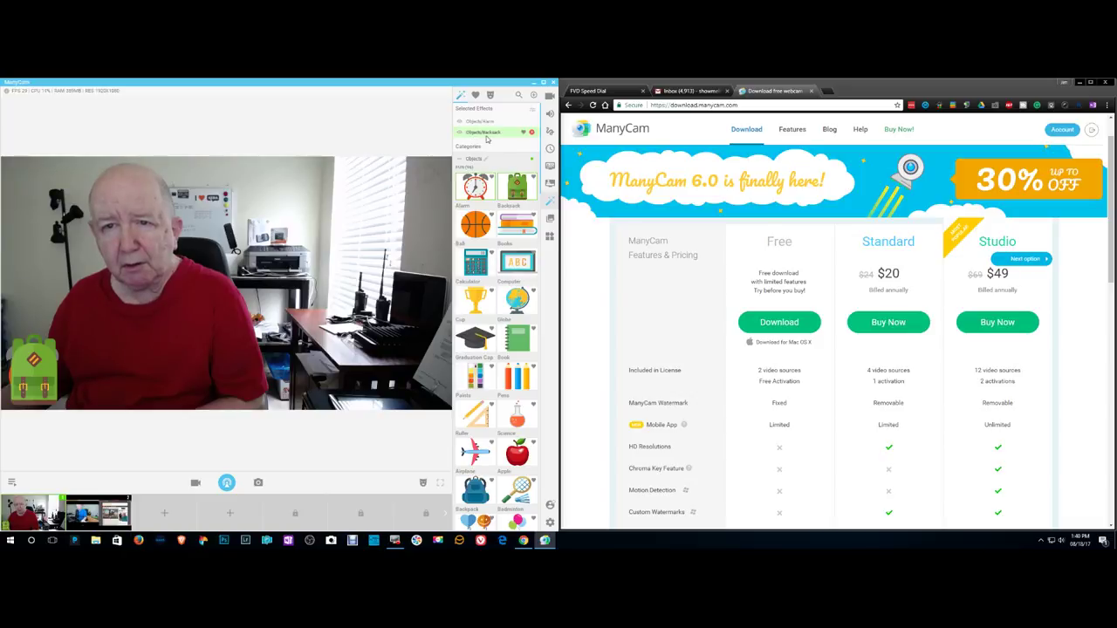
mouse_move(493, 121)
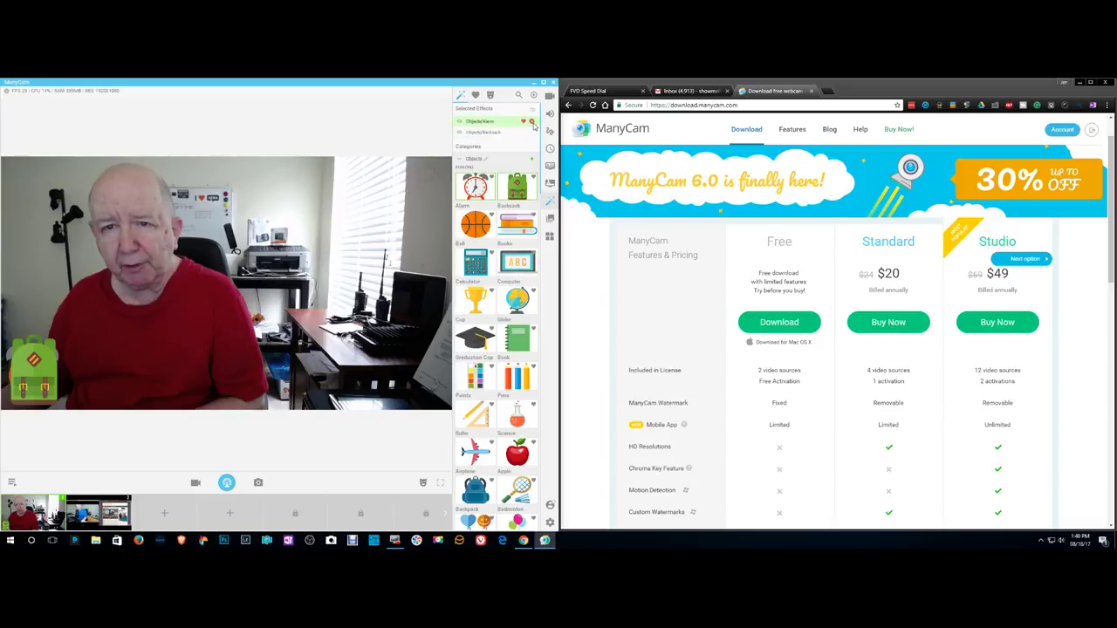
click(531, 133)
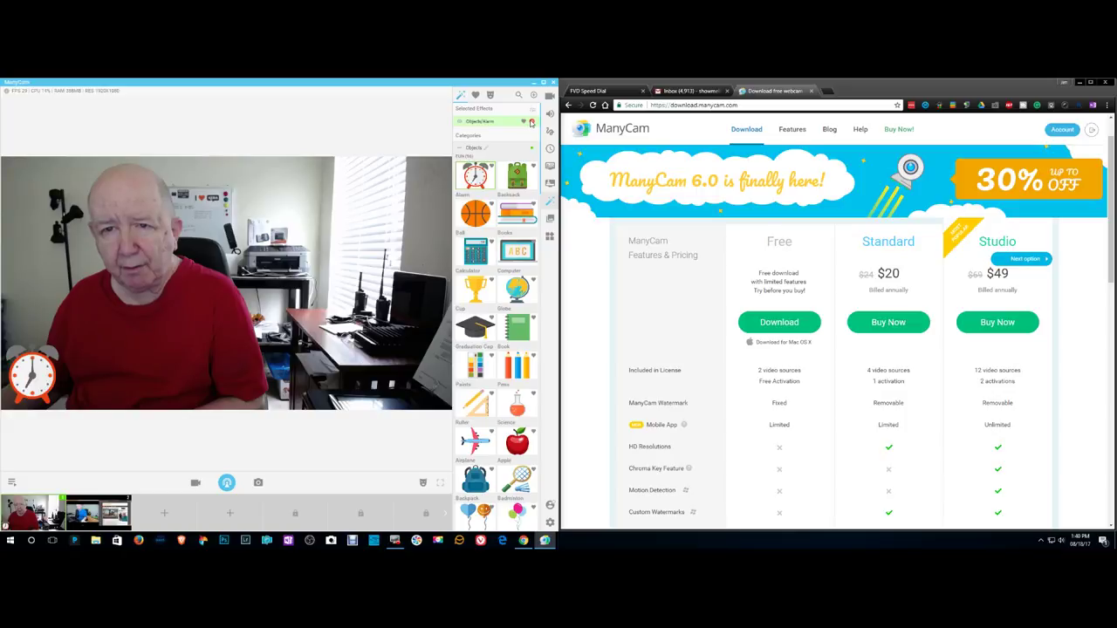
click(530, 122)
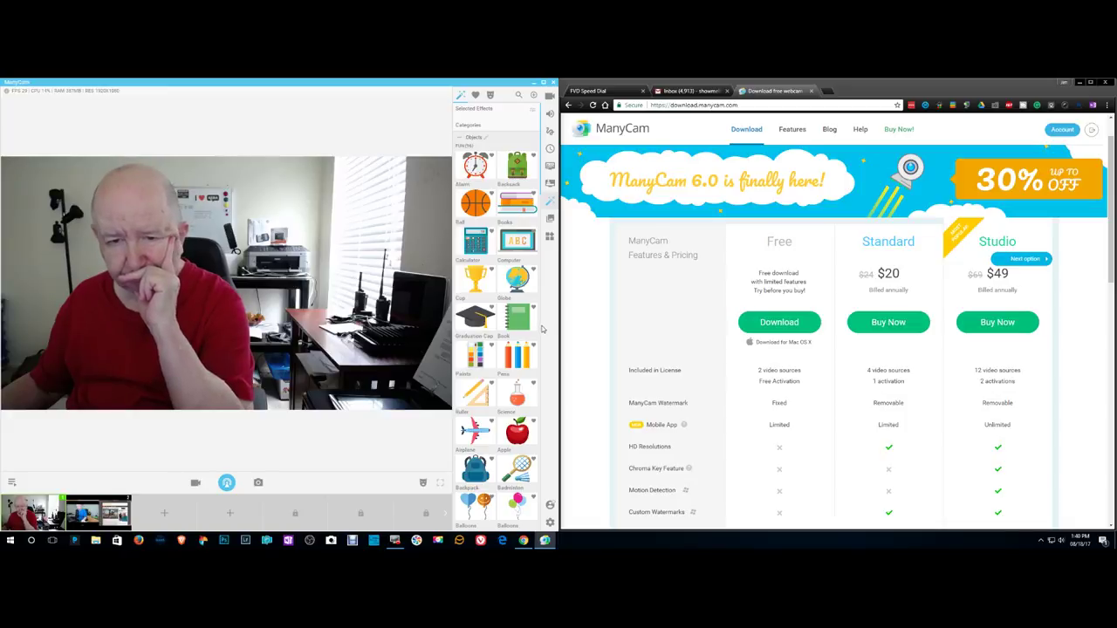
Find Banana in the Objects effects list and add it as a sticker on the video
scroll(541, 330, down, 1)
scroll(539, 334, down, 1)
scroll(539, 334, down, 1)
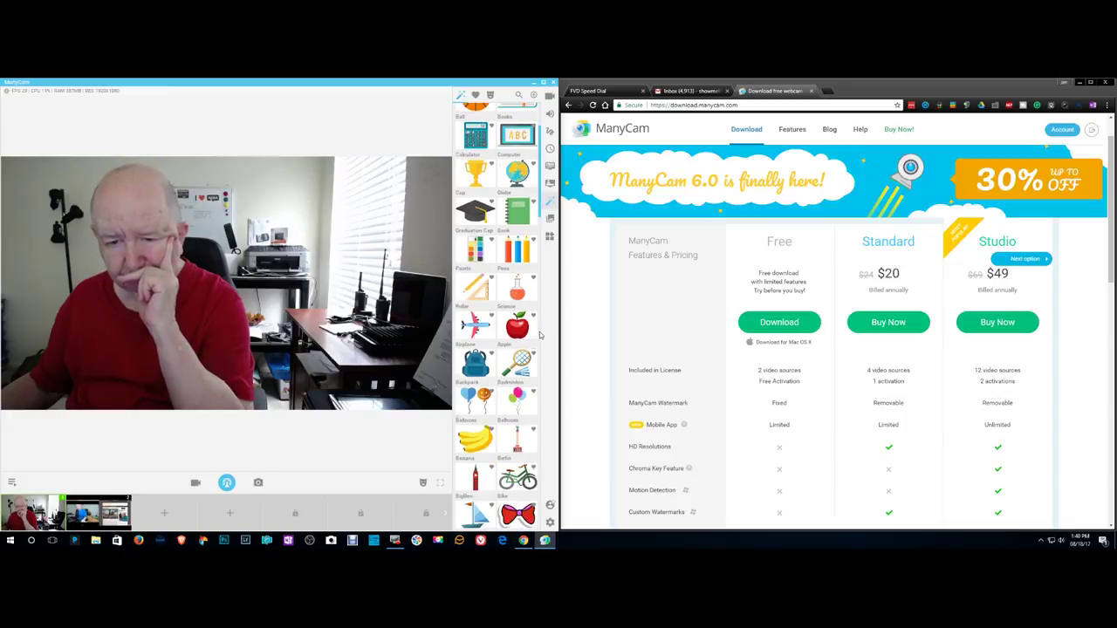
scroll(540, 334, down, 1)
scroll(539, 334, down, 1)
scroll(539, 334, down, 1)
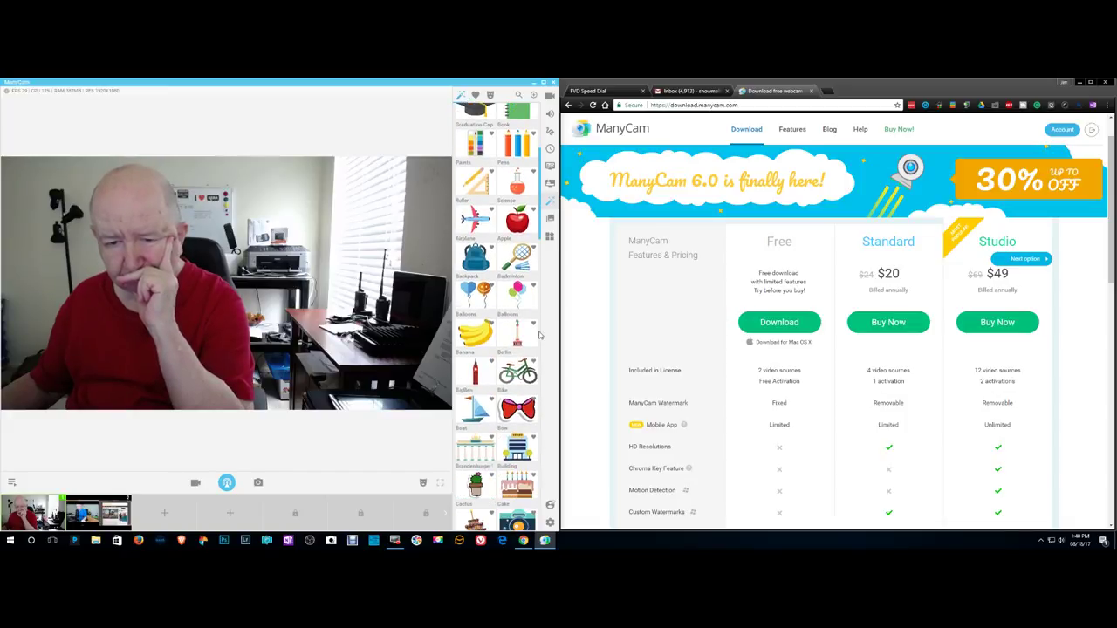
scroll(539, 334, down, 1)
scroll(539, 334, down, 1)
scroll(539, 335, down, 1)
scroll(538, 336, down, 1)
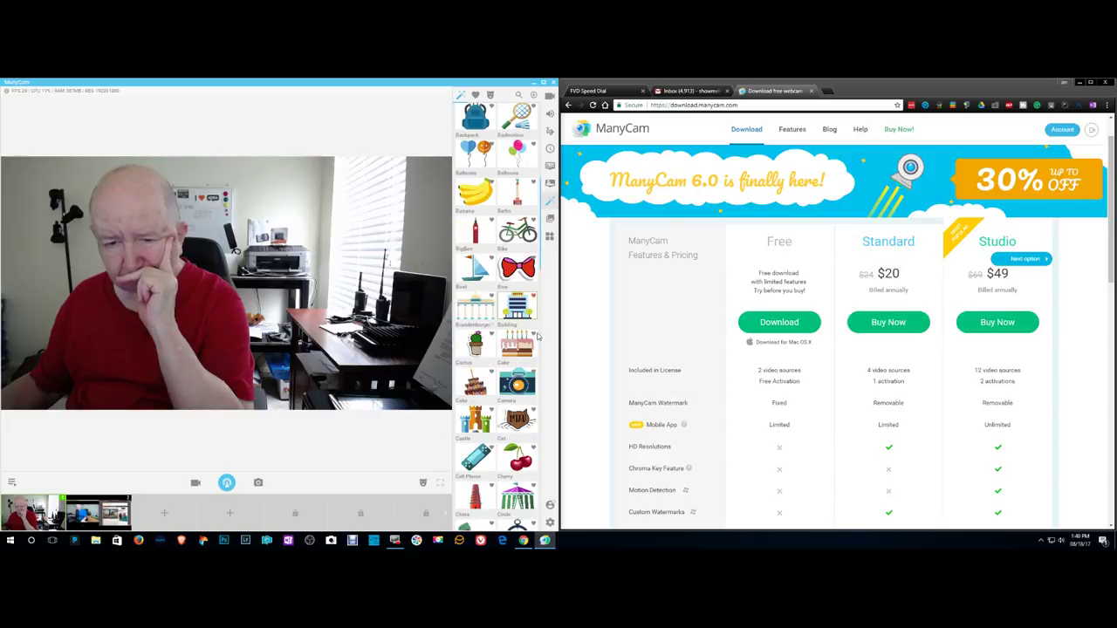
scroll(537, 337, down, 1)
scroll(537, 336, down, 1)
scroll(537, 337, down, 1)
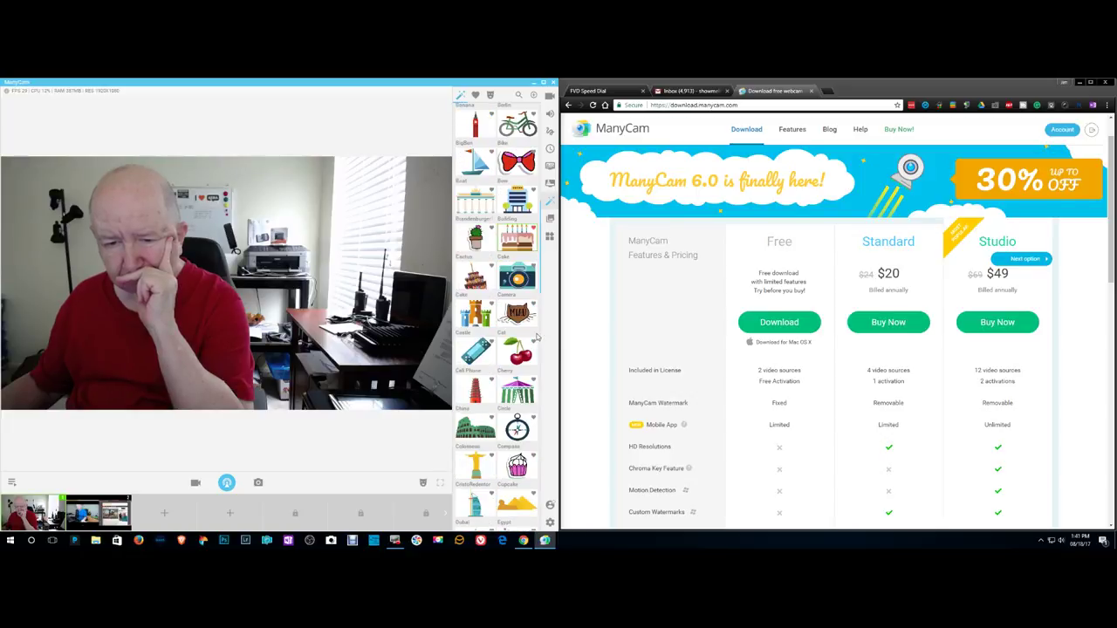
scroll(537, 337, down, 1)
scroll(536, 337, down, 1)
scroll(534, 338, down, 1)
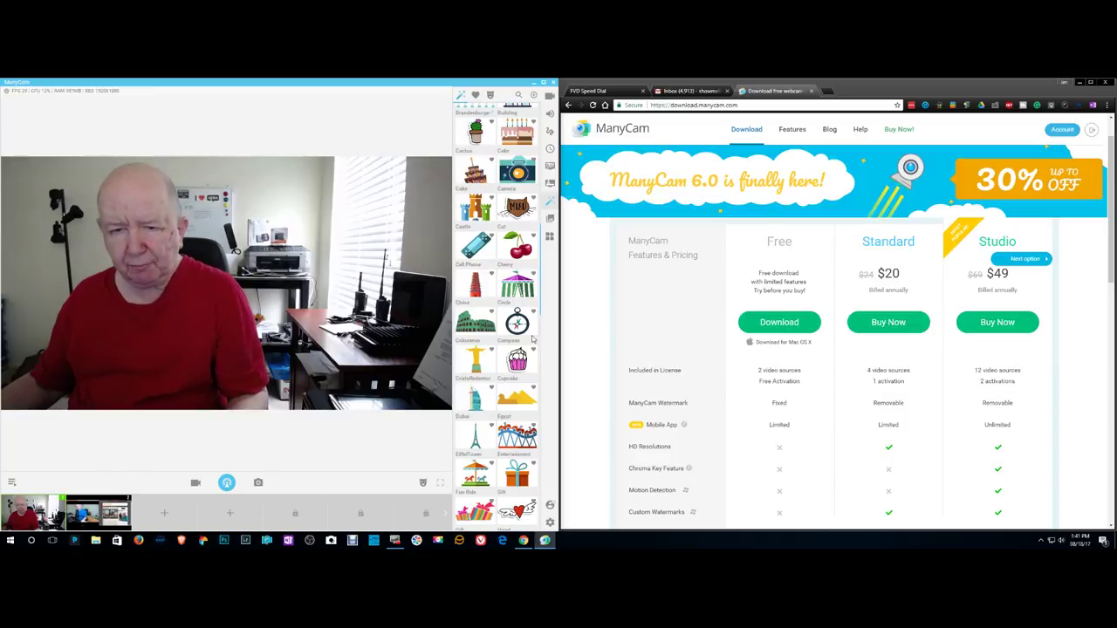
scroll(532, 338, down, 1)
scroll(532, 339, down, 1)
scroll(532, 340, down, 1)
scroll(531, 339, down, 1)
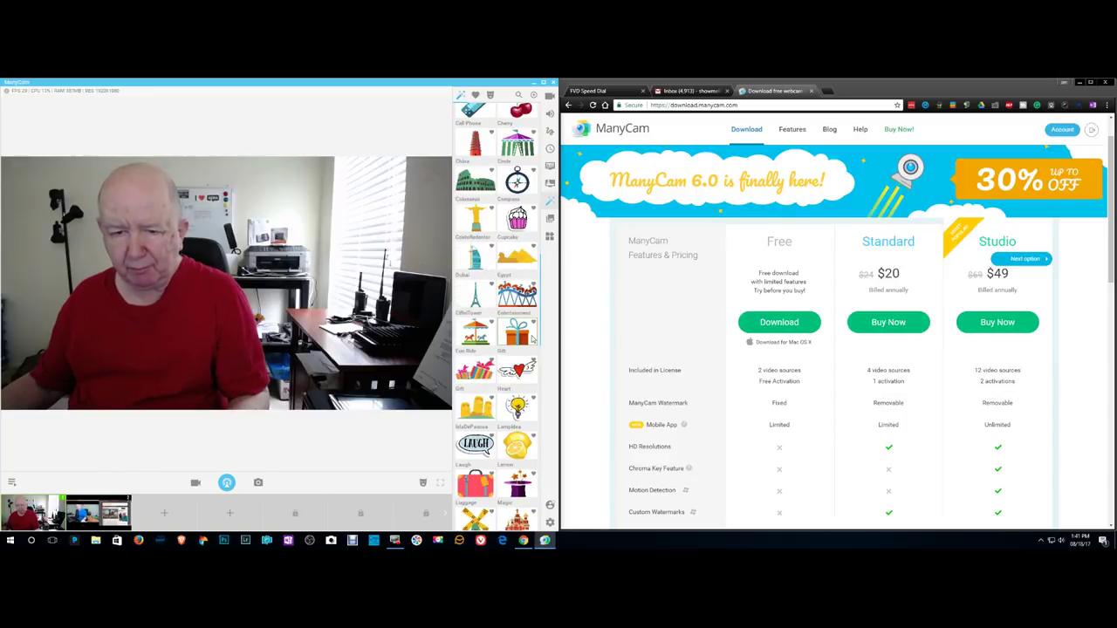
scroll(531, 339, down, 1)
scroll(531, 340, down, 1)
scroll(530, 339, down, 1)
scroll(530, 338, down, 1)
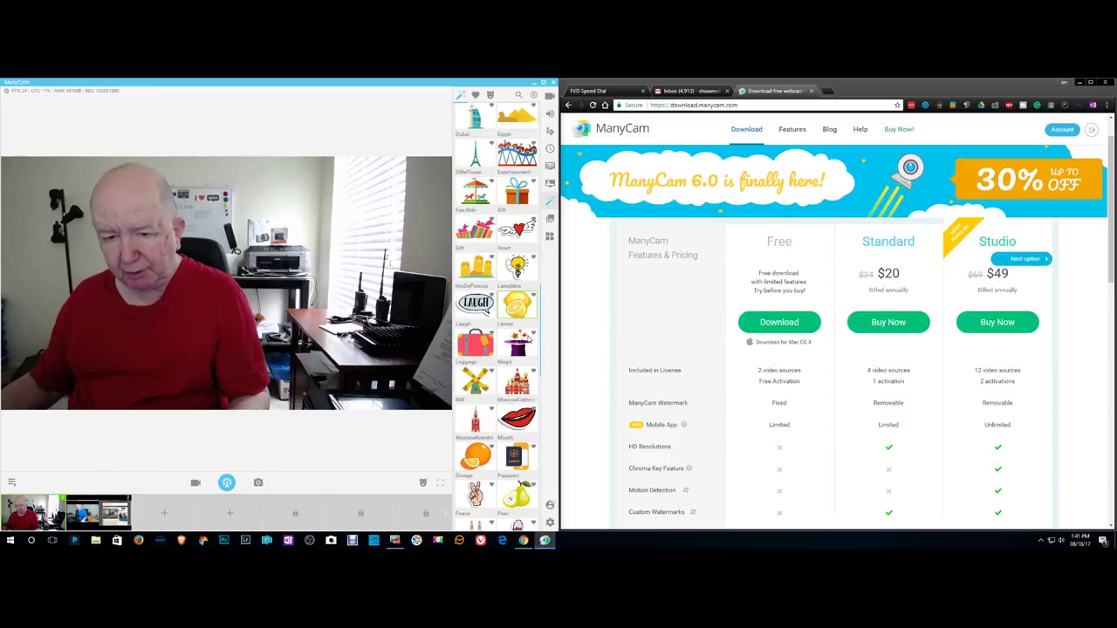
scroll(530, 339, down, 1)
scroll(529, 340, down, 1)
scroll(528, 340, down, 1)
scroll(527, 341, down, 1)
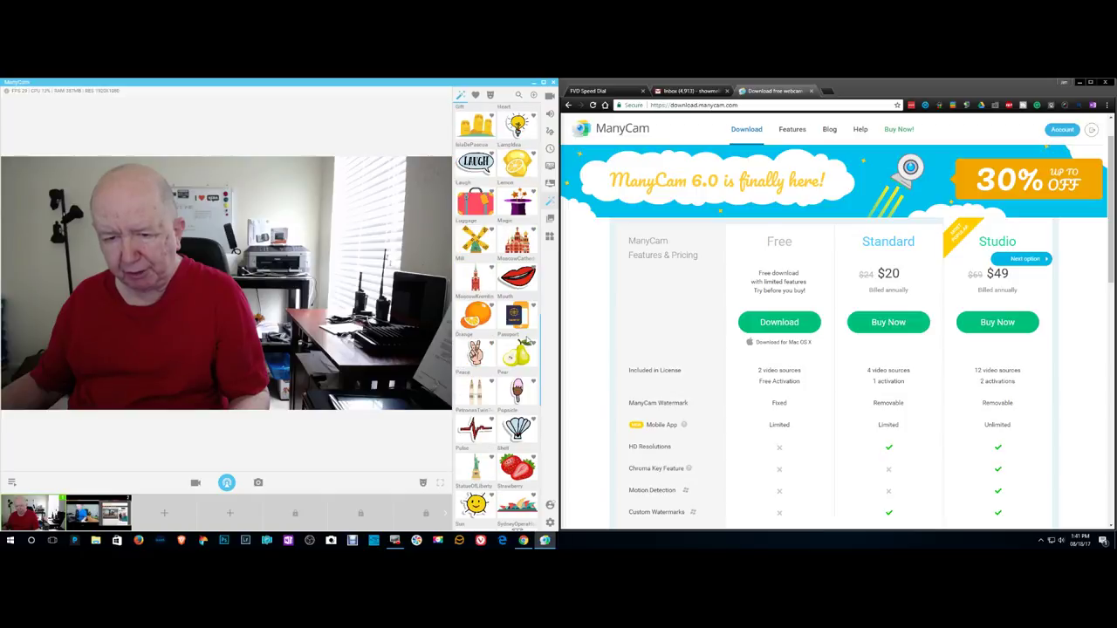
scroll(527, 341, down, 1)
scroll(526, 341, down, 1)
scroll(527, 341, down, 1)
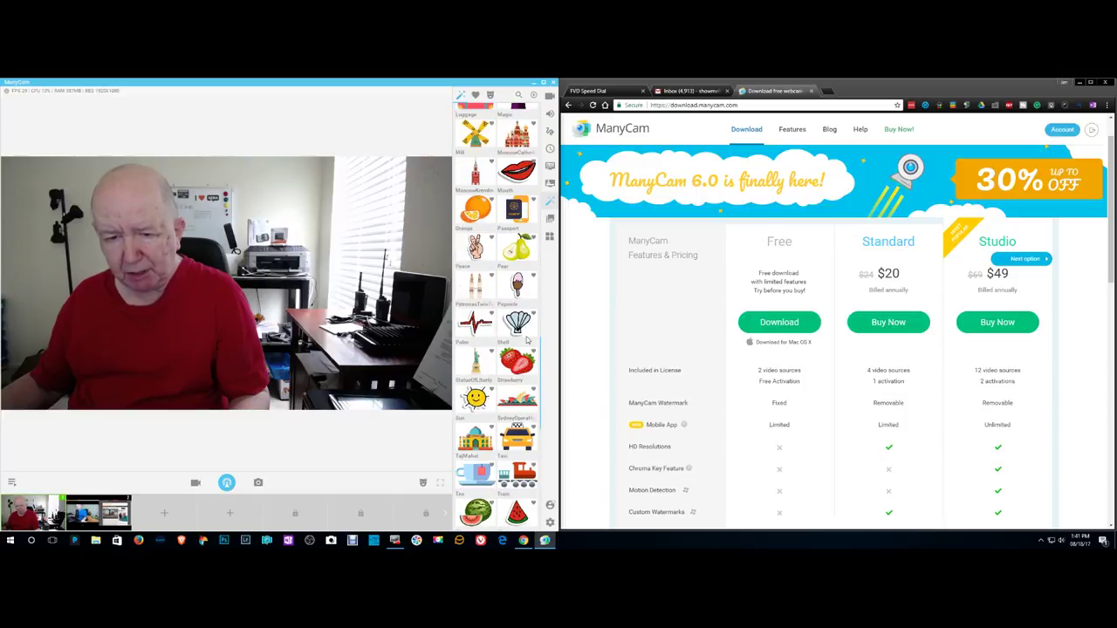
scroll(526, 340, down, 1)
scroll(526, 339, down, 1)
scroll(526, 340, down, 1)
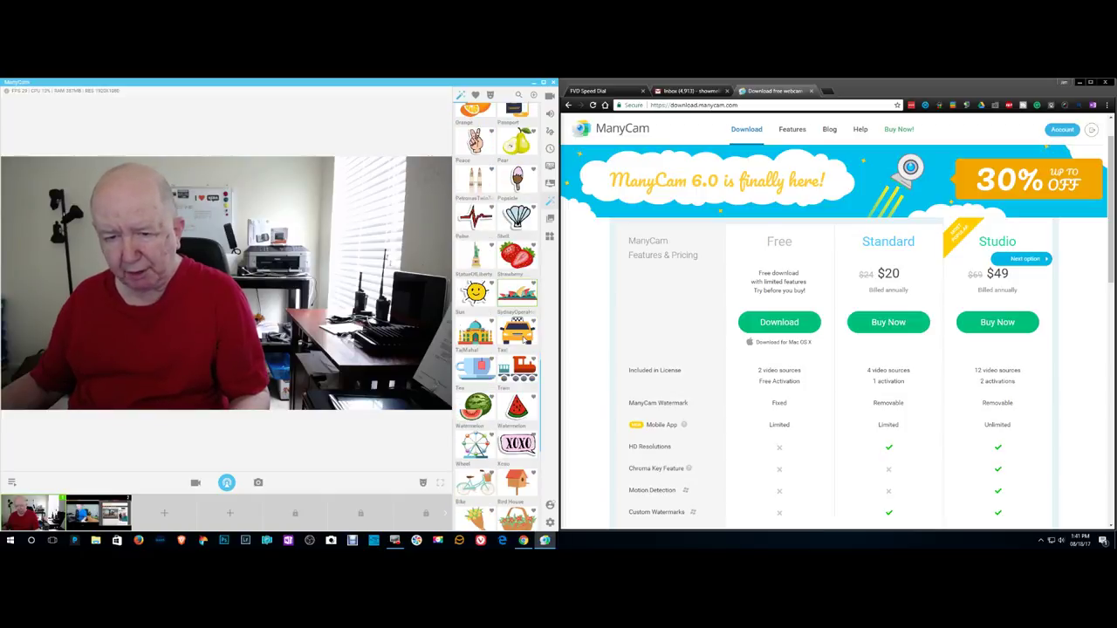
scroll(525, 335, down, 1)
scroll(524, 335, down, 1)
scroll(525, 336, down, 1)
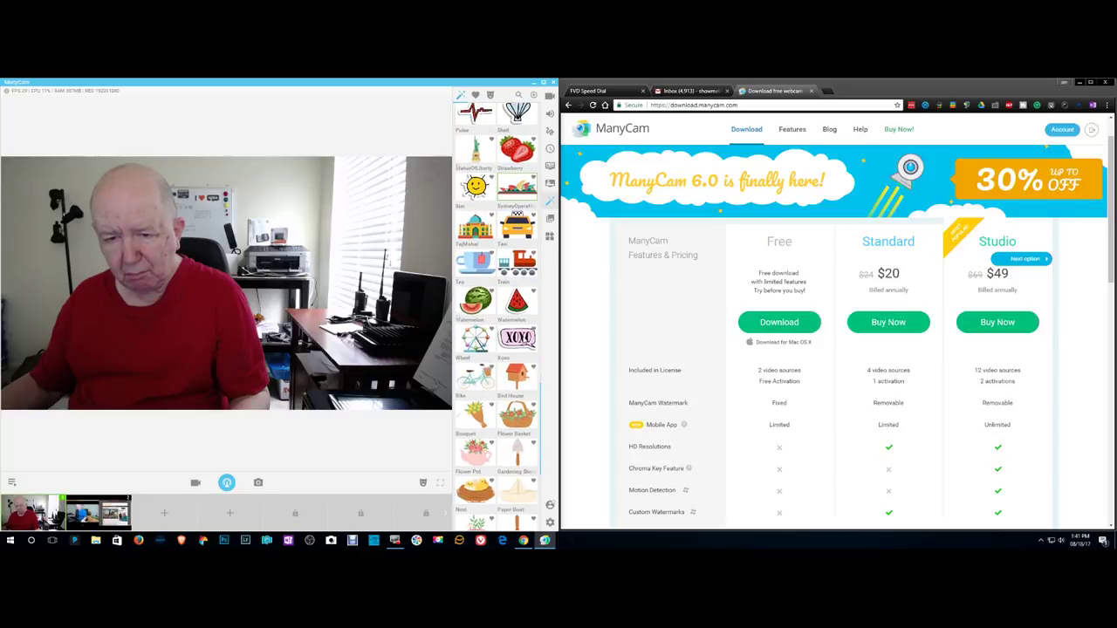
scroll(525, 335, down, 1)
scroll(525, 336, down, 1)
scroll(525, 337, down, 1)
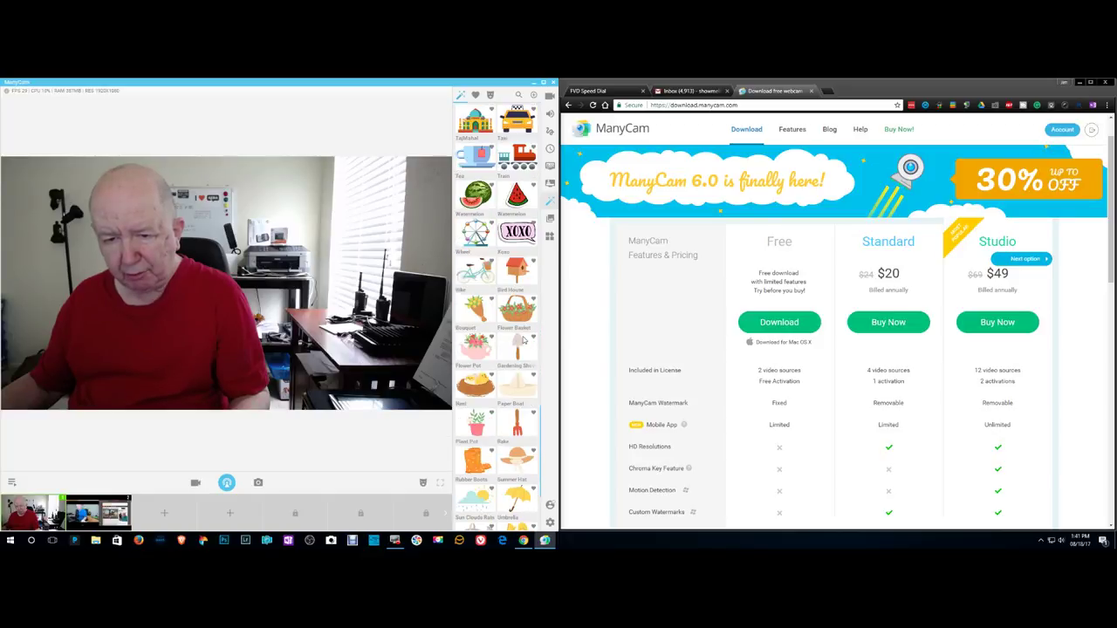
scroll(524, 341, down, 1)
scroll(523, 341, down, 1)
scroll(523, 341, down, 1)
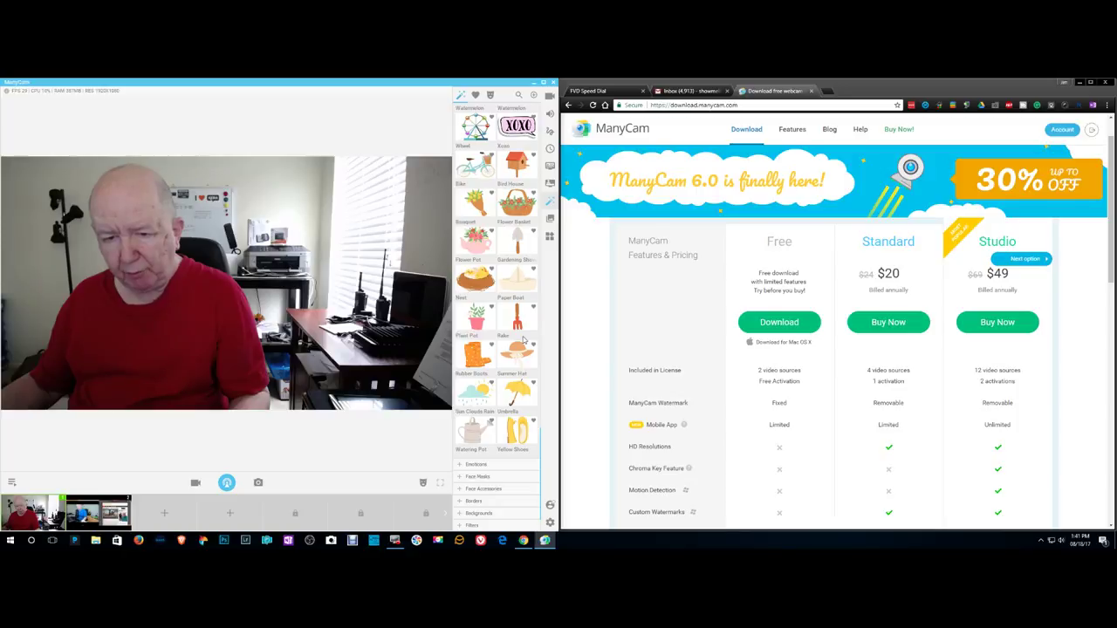
scroll(524, 341, up, 3)
scroll(523, 341, up, 3)
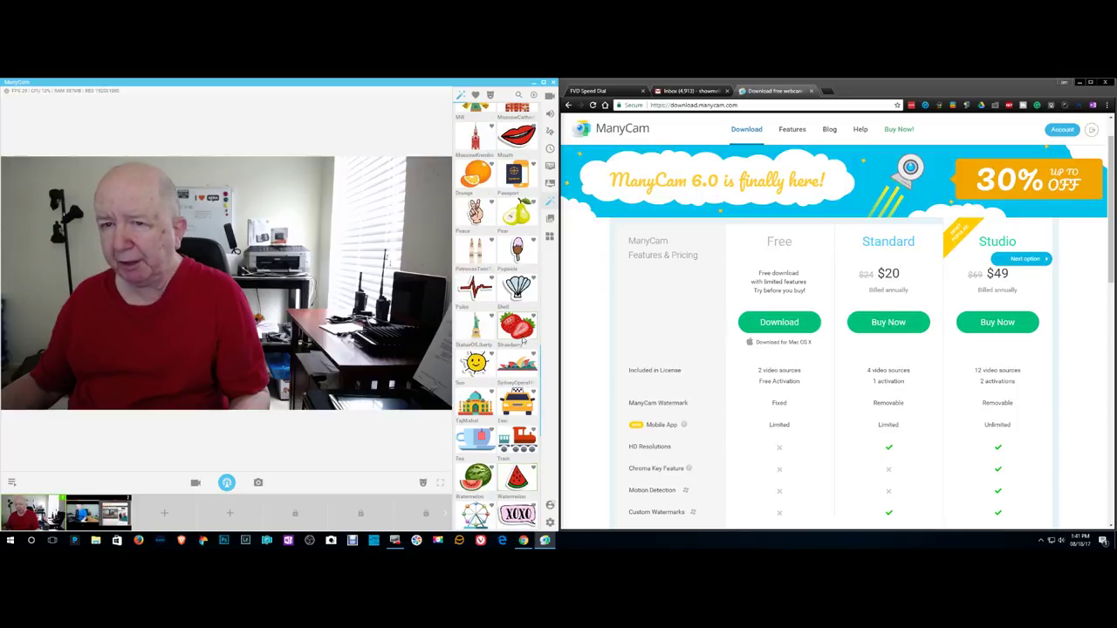
scroll(524, 341, up, 3)
scroll(524, 341, up, 3)
scroll(523, 341, up, 3)
scroll(523, 341, up, 3)
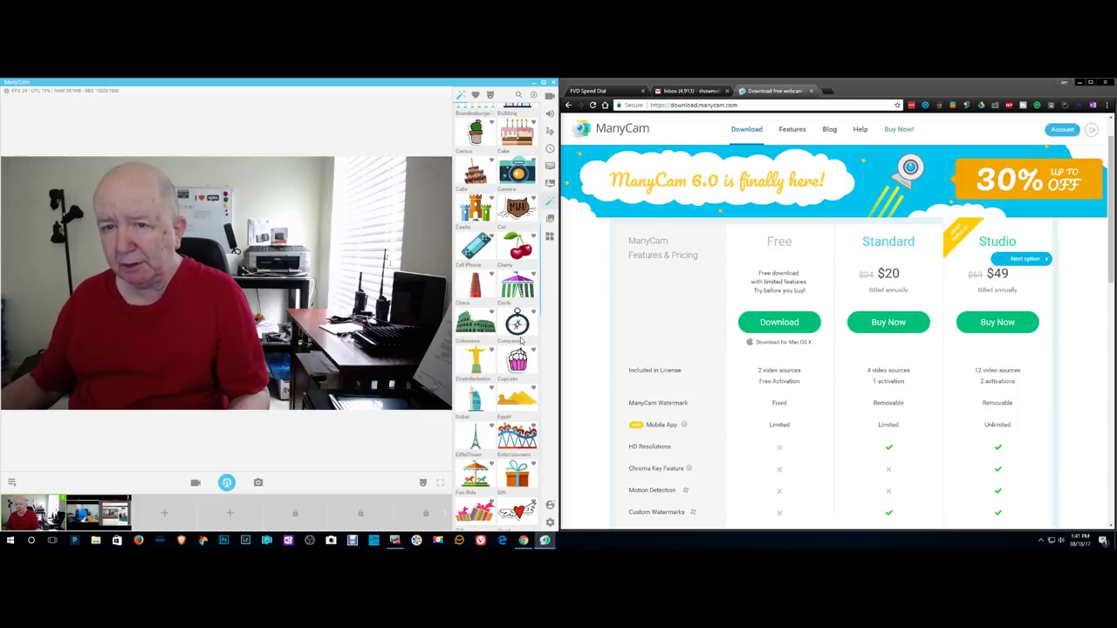
scroll(524, 342, up, 3)
scroll(496, 314, up, 3)
scroll(495, 314, up, 2)
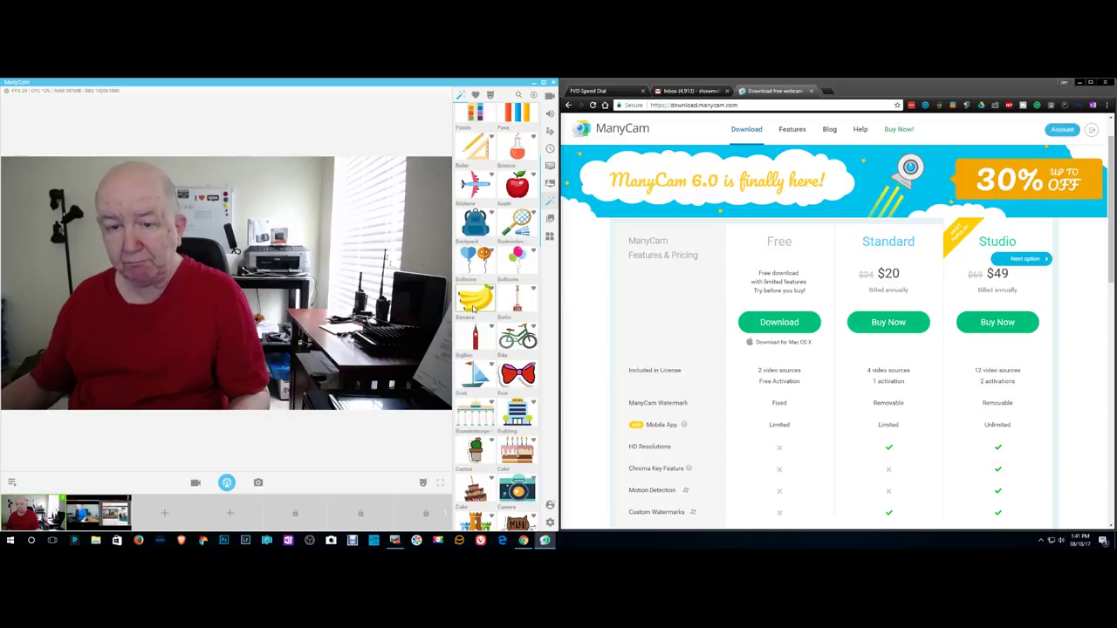
click(474, 308)
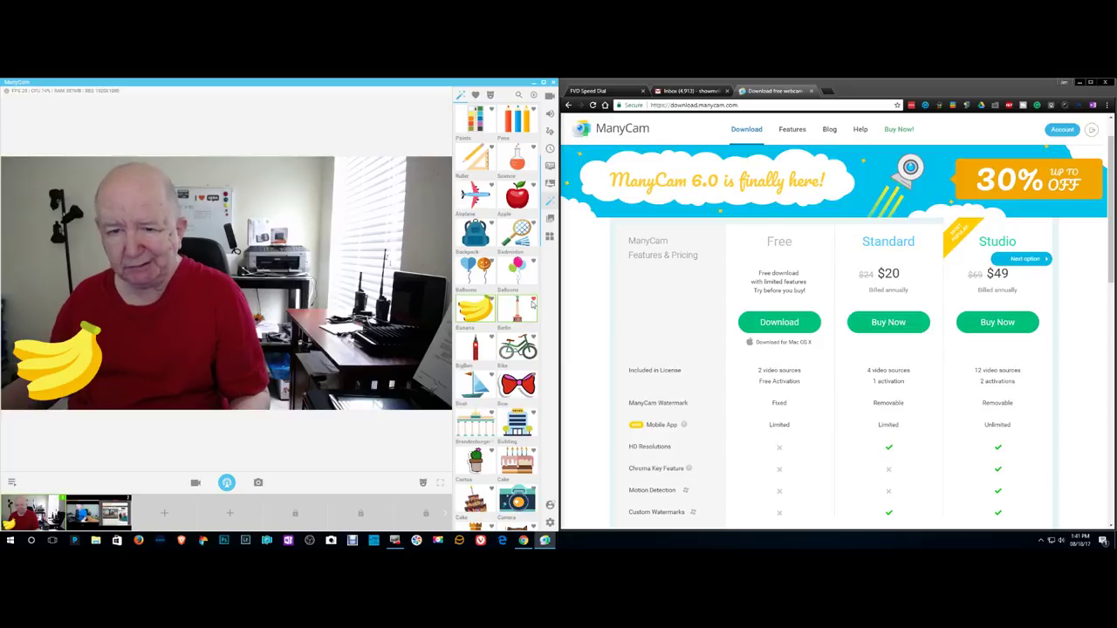
Delete the Objects/Banana entry from Selected Effects to clear the video
scroll(507, 293, up, 2)
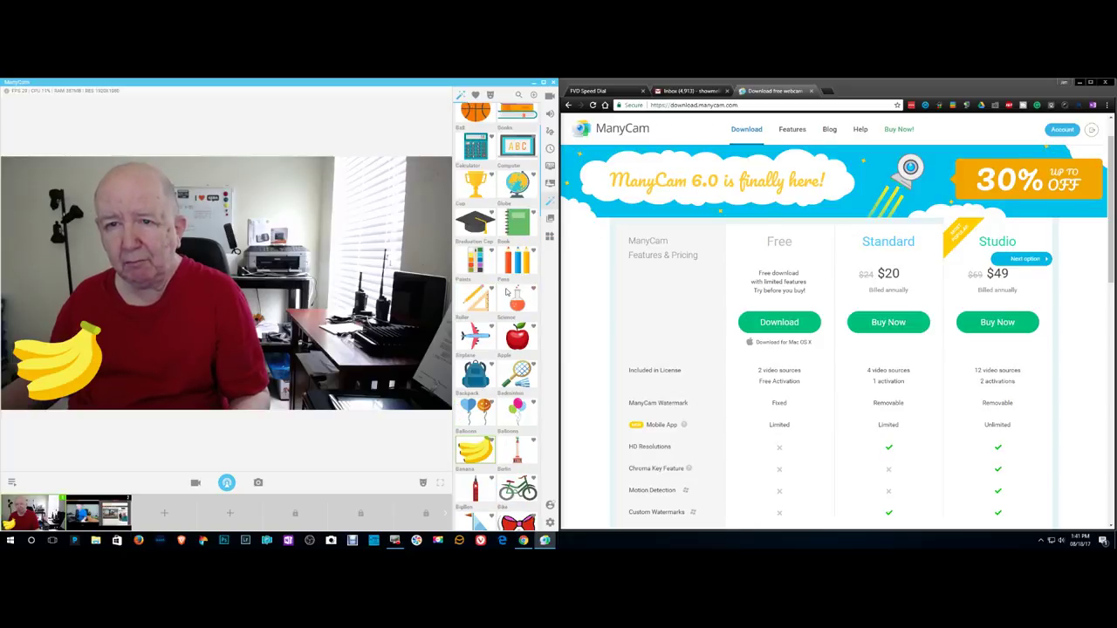
scroll(507, 292, up, 3)
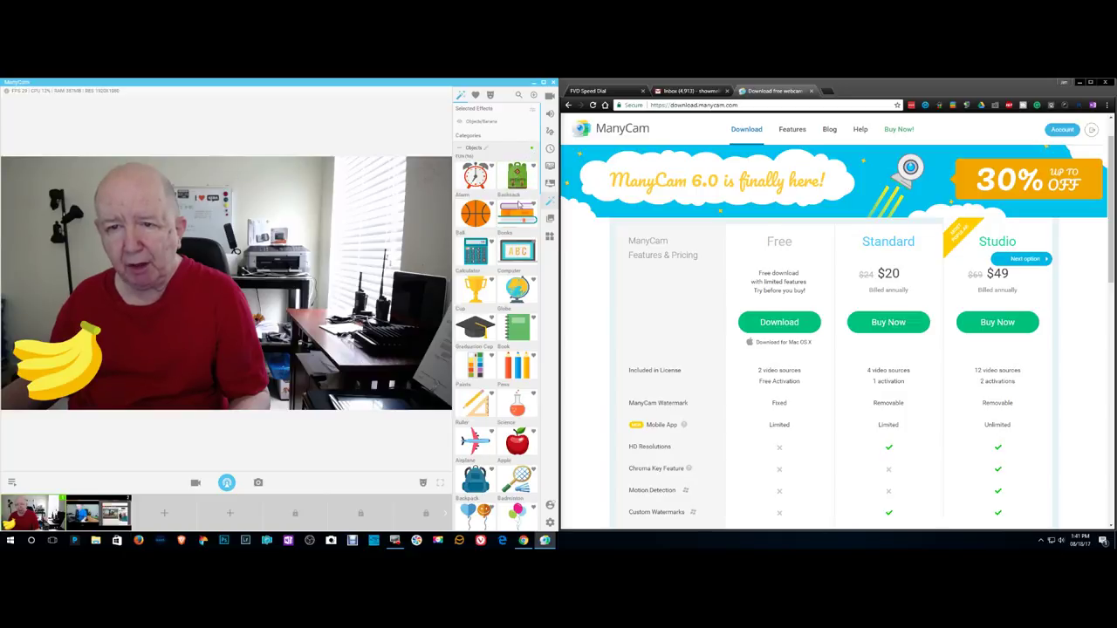
mouse_move(488, 121)
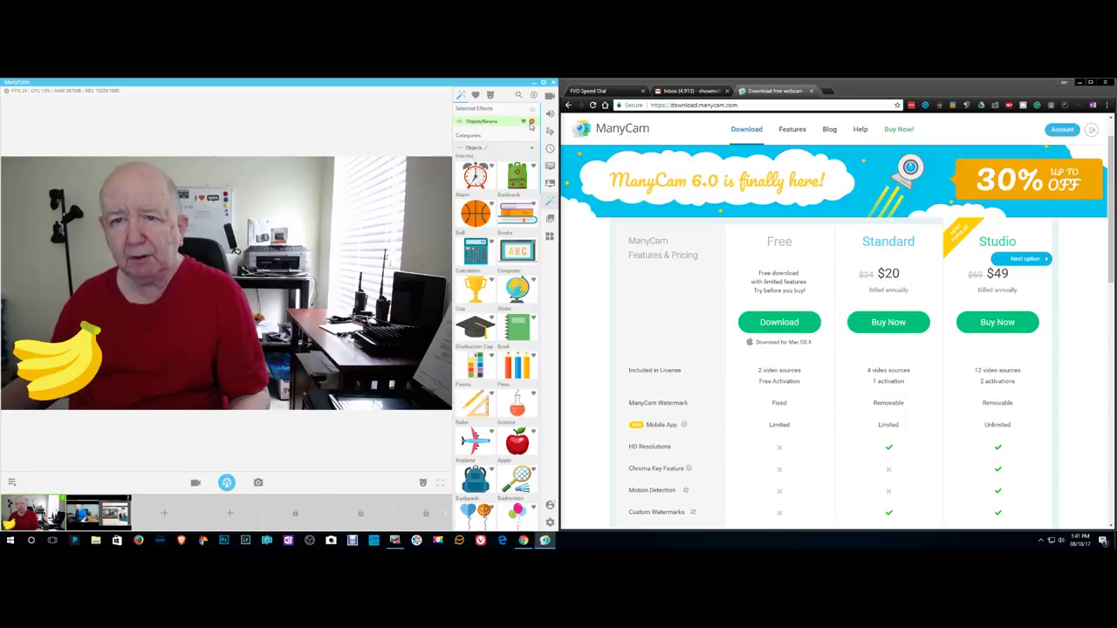
click(532, 122)
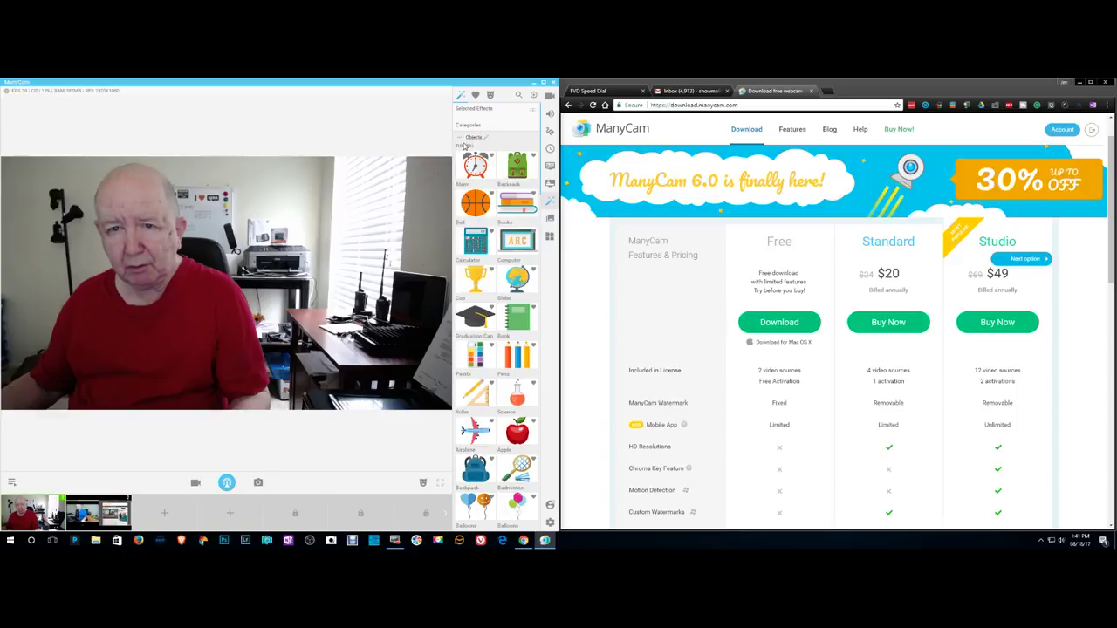
Collapse Objects, preview Emoticons, Face Masks and Face Accessories, and end with Borders expanded
click(472, 138)
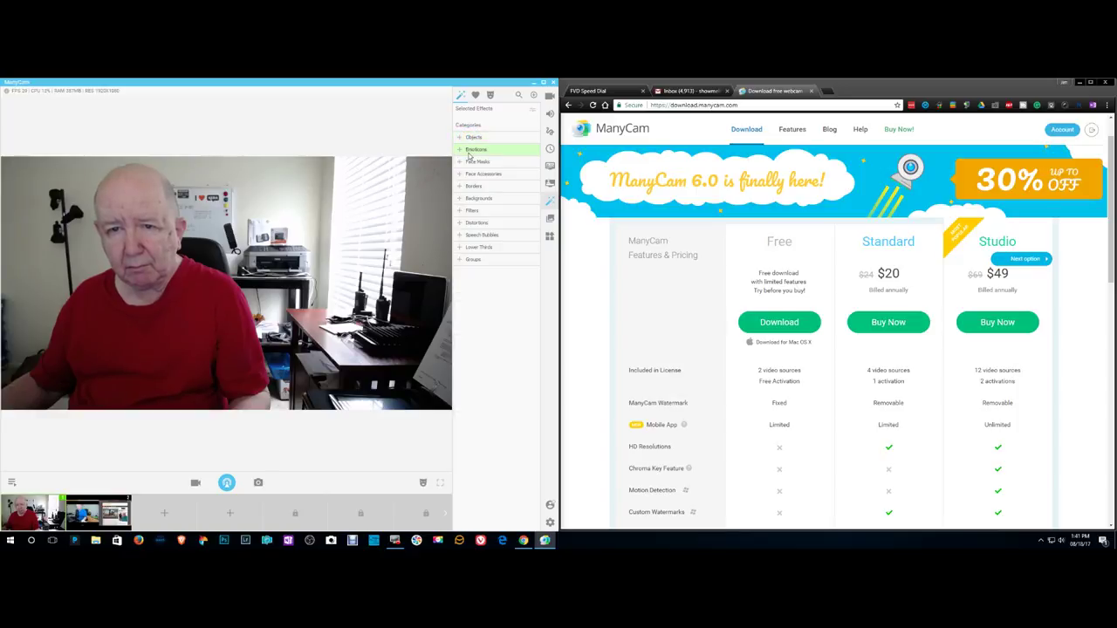
click(475, 151)
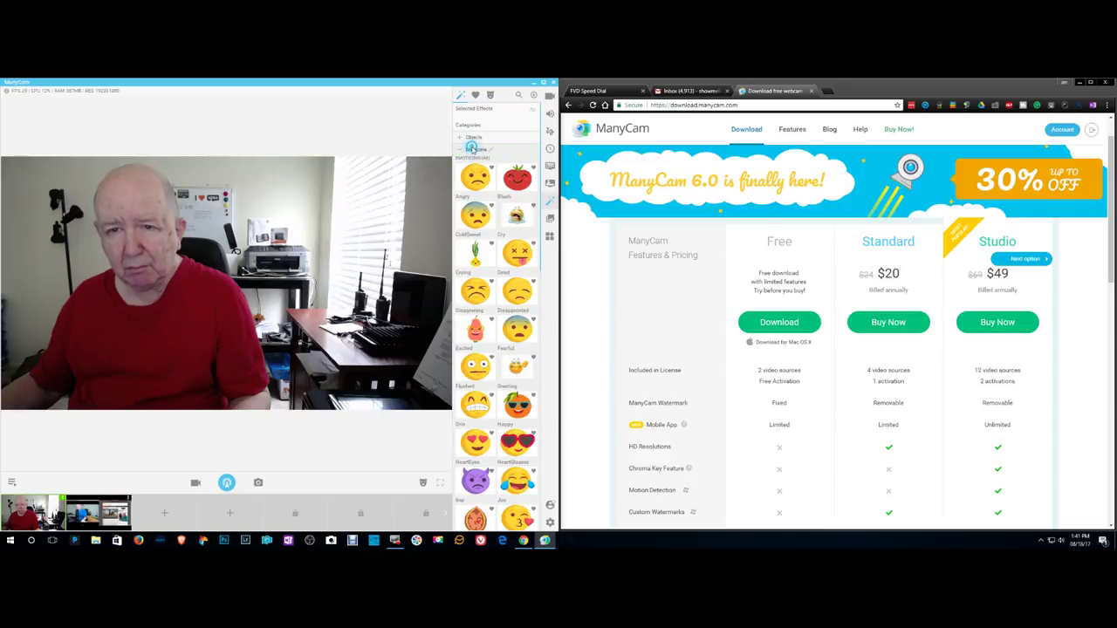
click(475, 151)
click(471, 162)
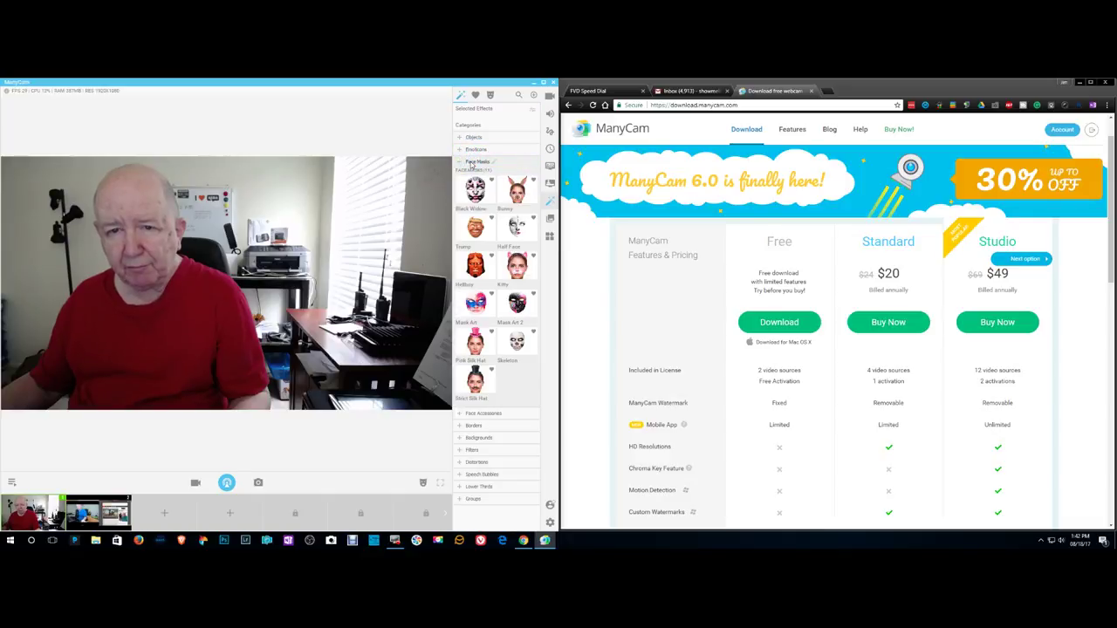
click(471, 163)
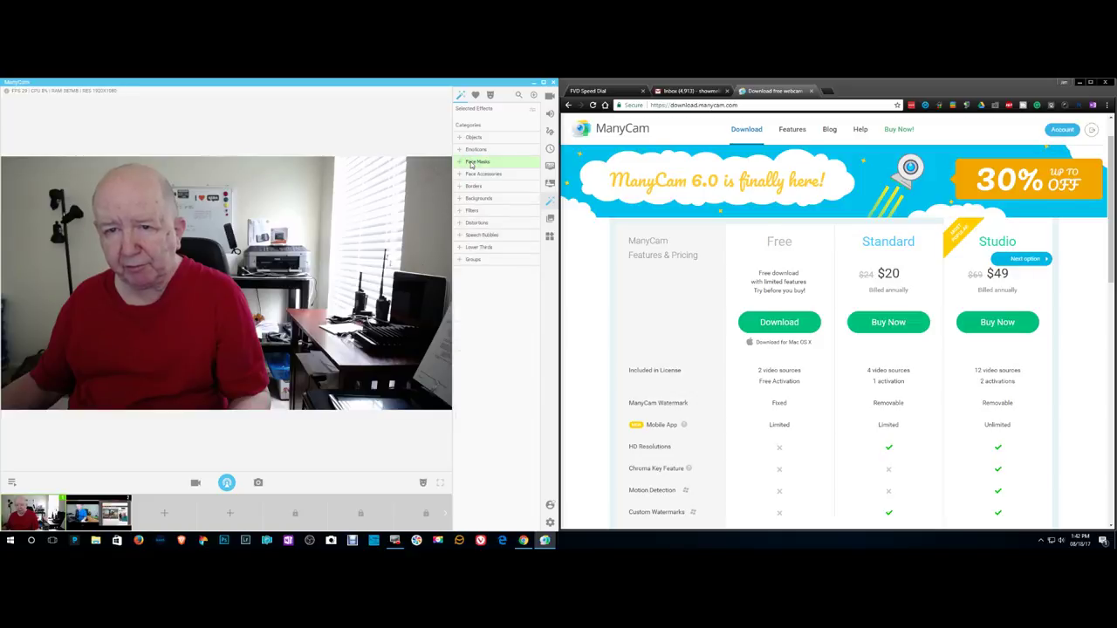
click(469, 176)
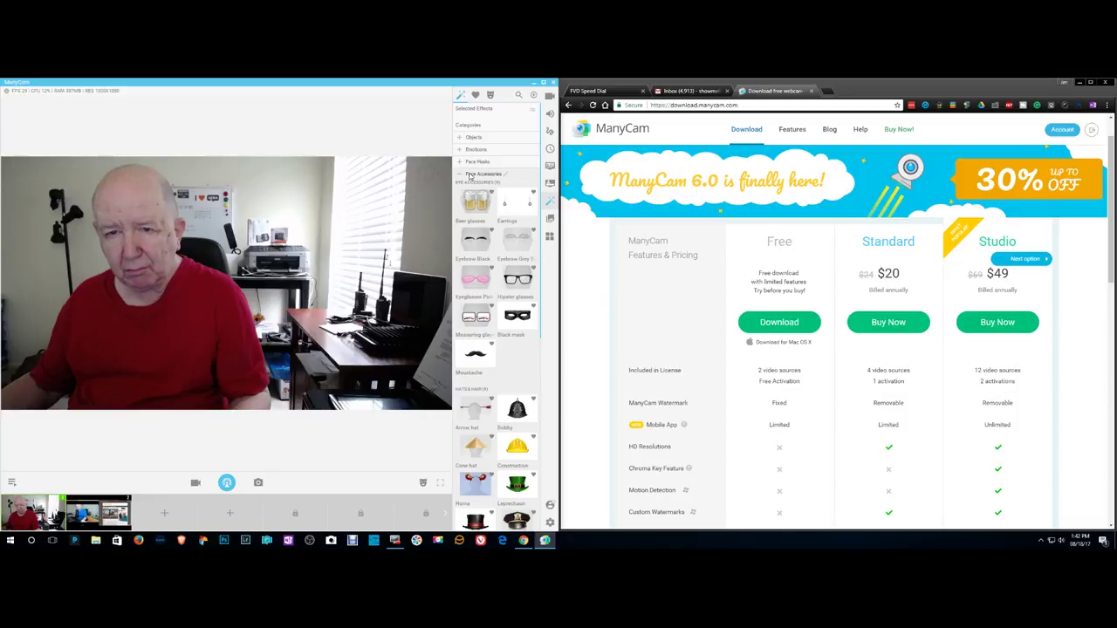
click(469, 174)
click(471, 186)
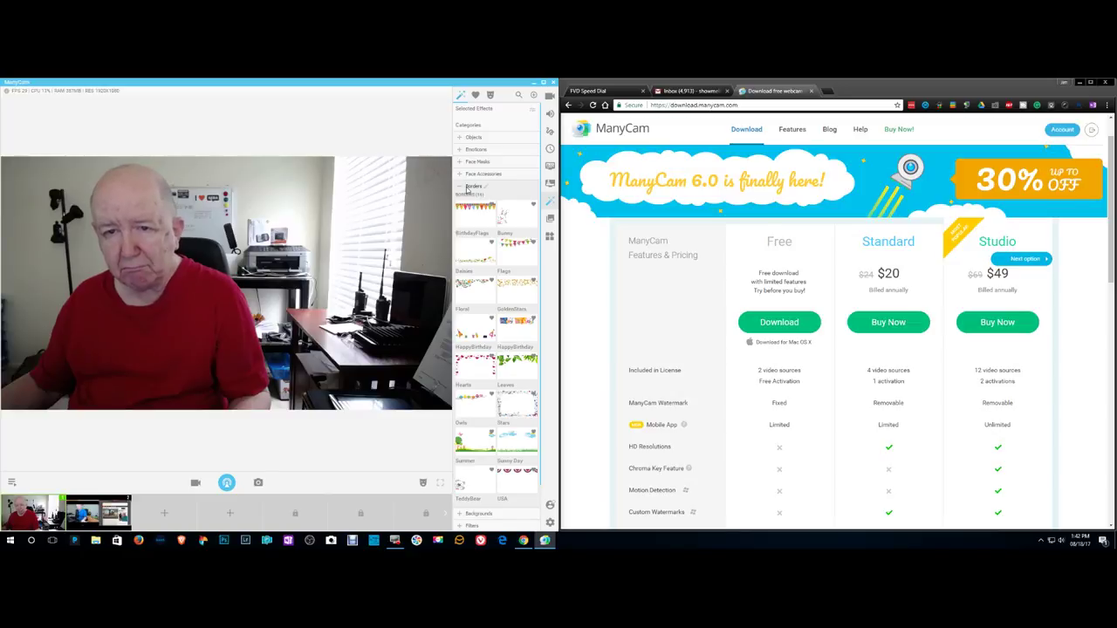
Apply the RedBackground news scene to the video, then remove it from Selected Effects
click(471, 187)
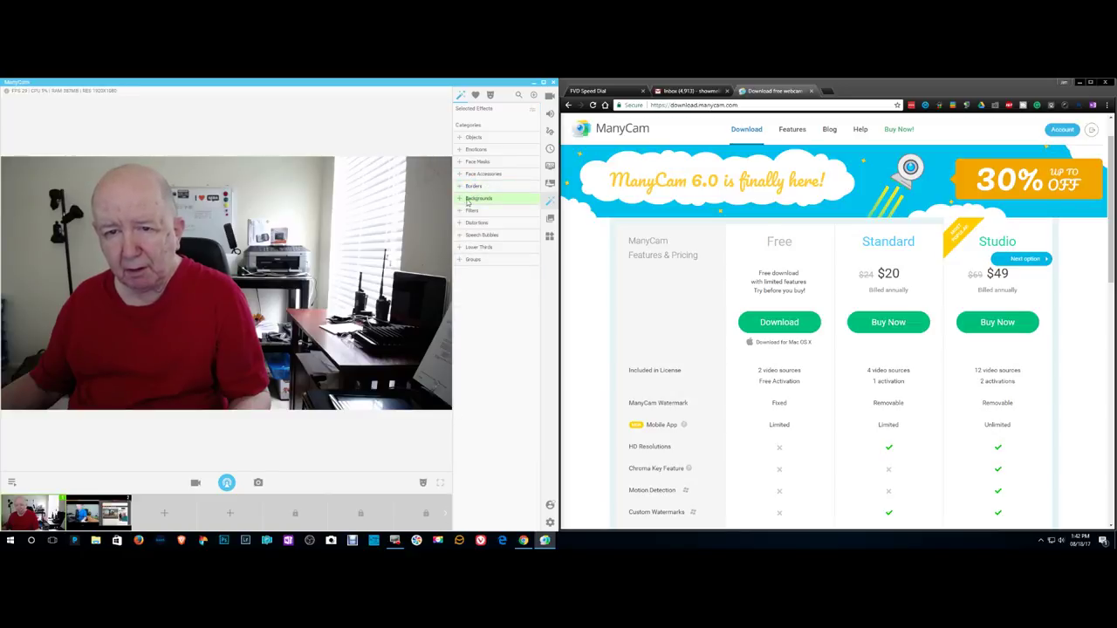
click(467, 198)
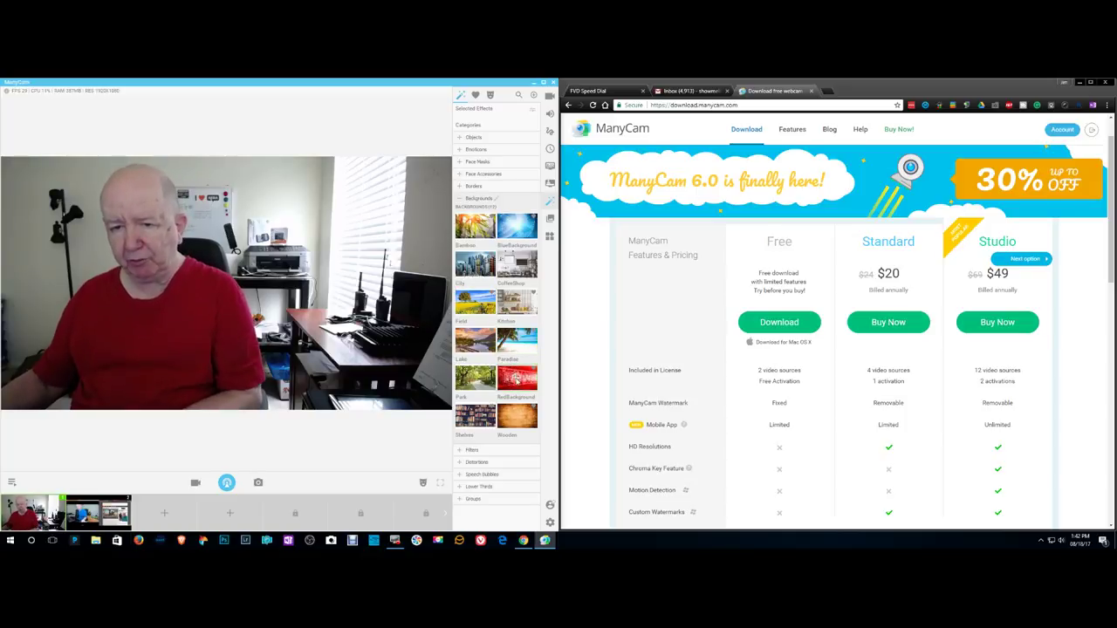
click(517, 380)
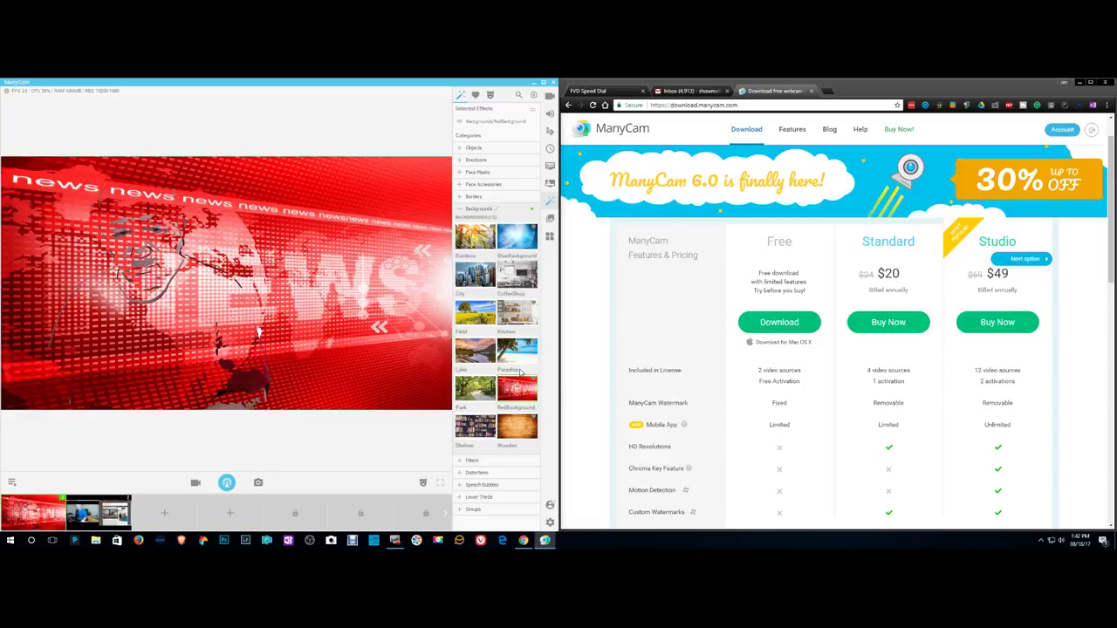
mouse_move(494, 121)
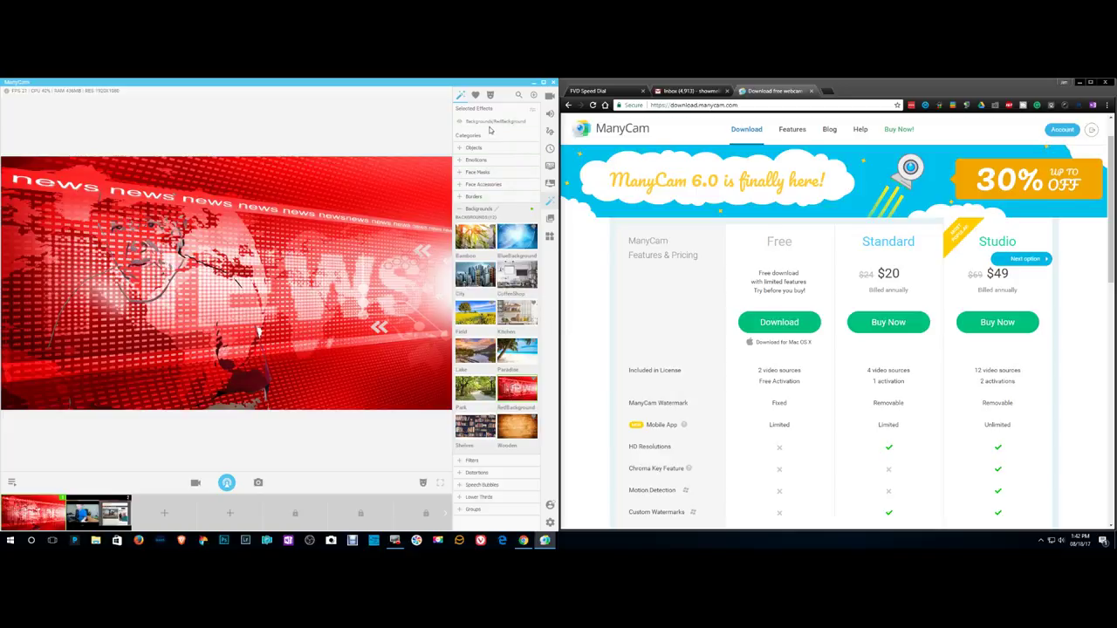
click(532, 121)
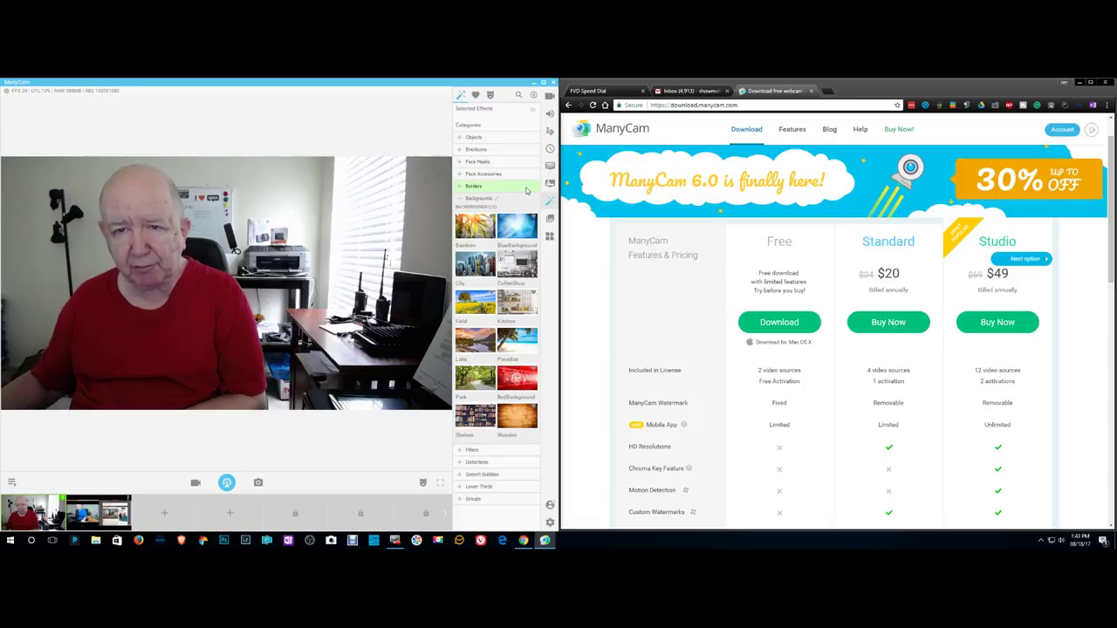
click(463, 200)
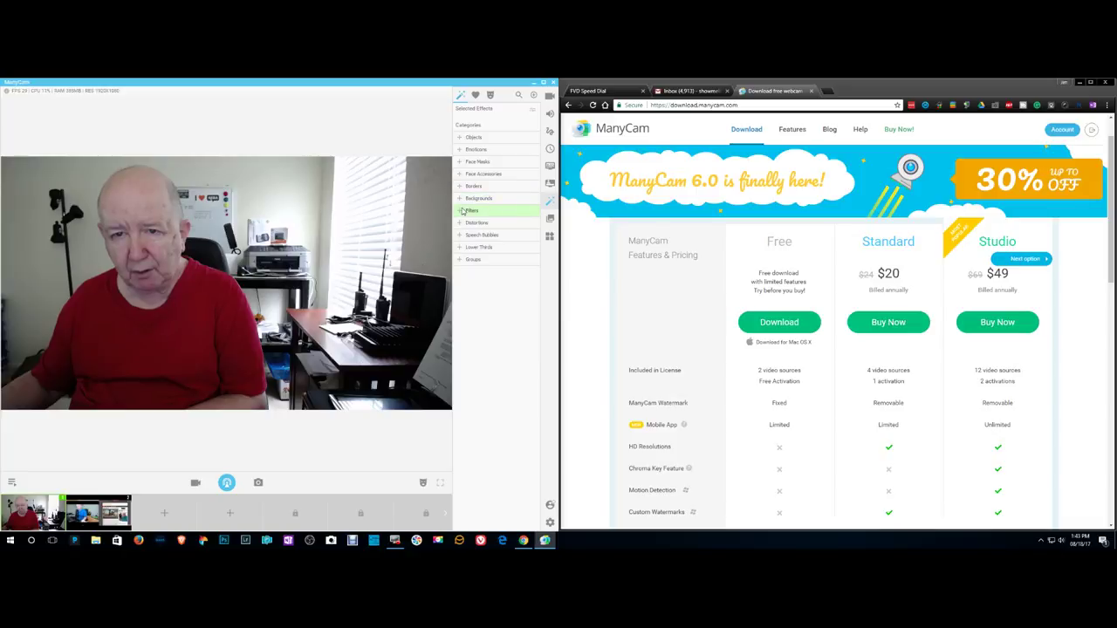
click(462, 211)
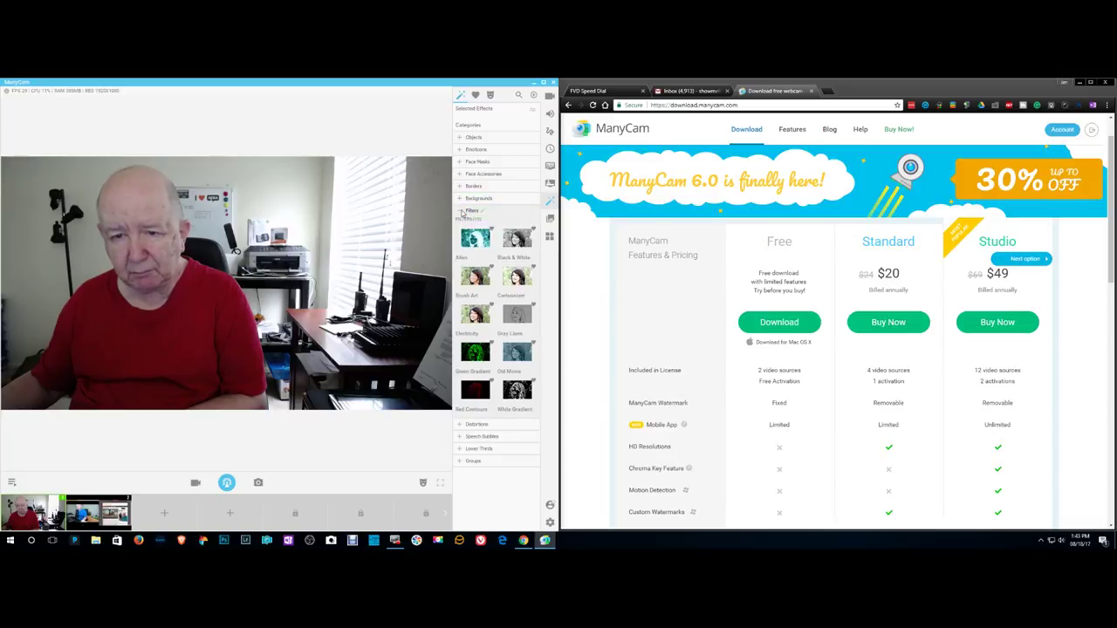
click(462, 211)
click(462, 223)
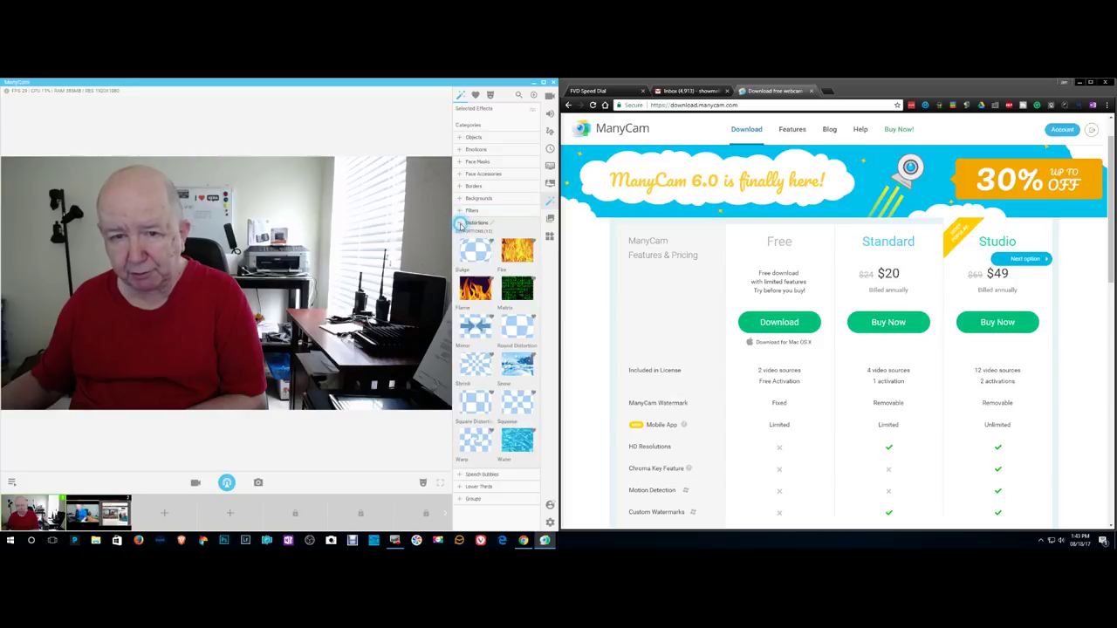
click(462, 224)
click(461, 236)
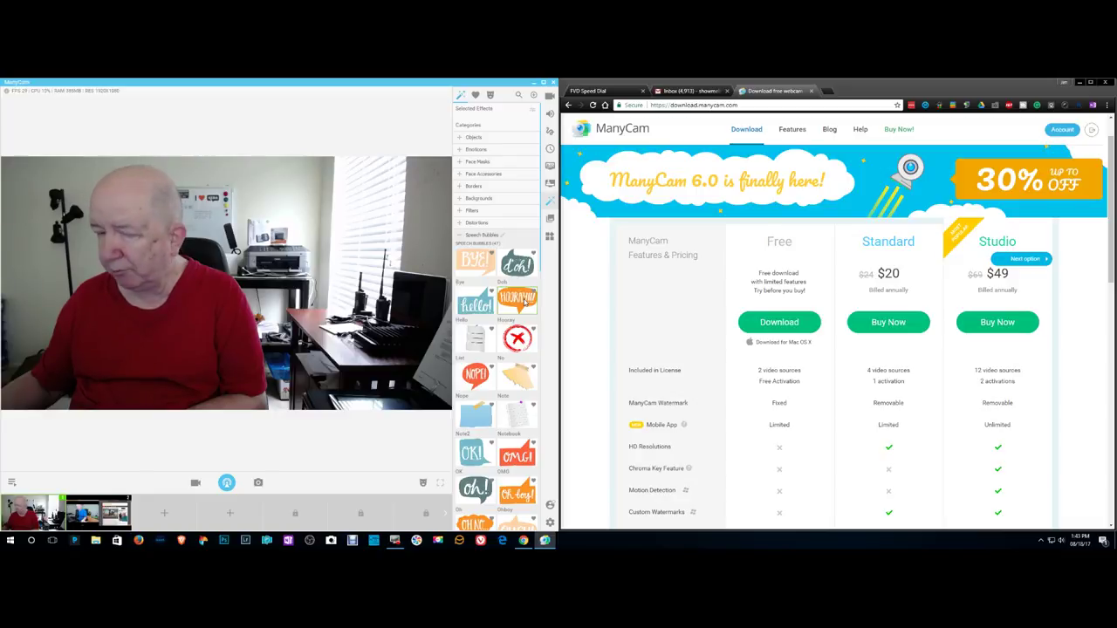
click(524, 299)
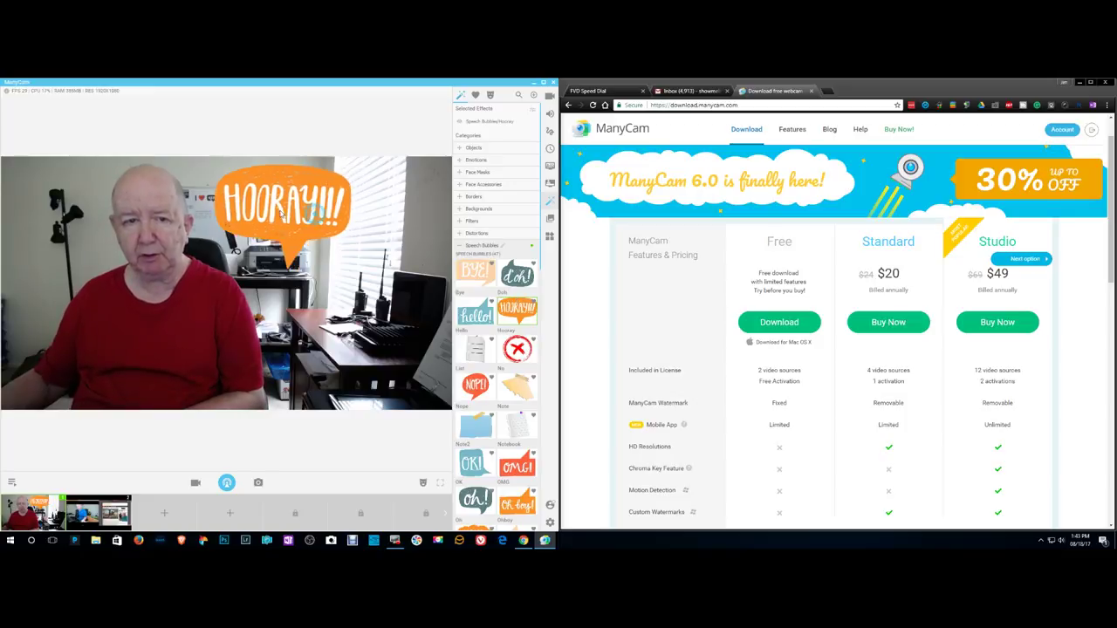
Move the HOORAY bubble over the head, add a NOPE bubble, then browse the other effect categories
mouse_move(303, 208)
mouse_down()
mouse_move(202, 199)
mouse_move(286, 190)
mouse_up()
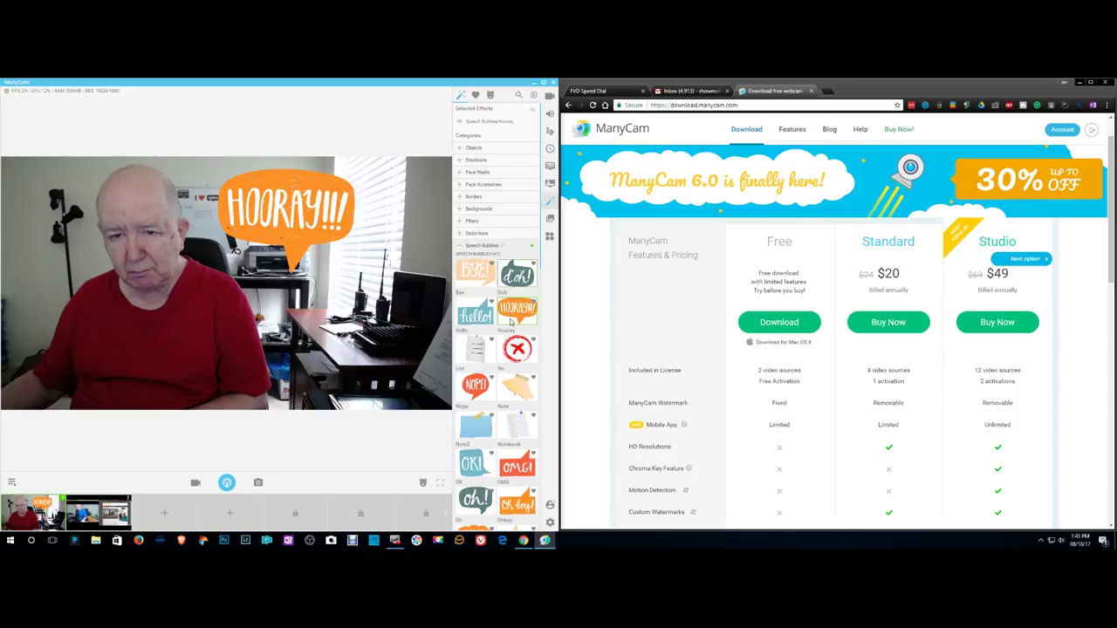
click(478, 386)
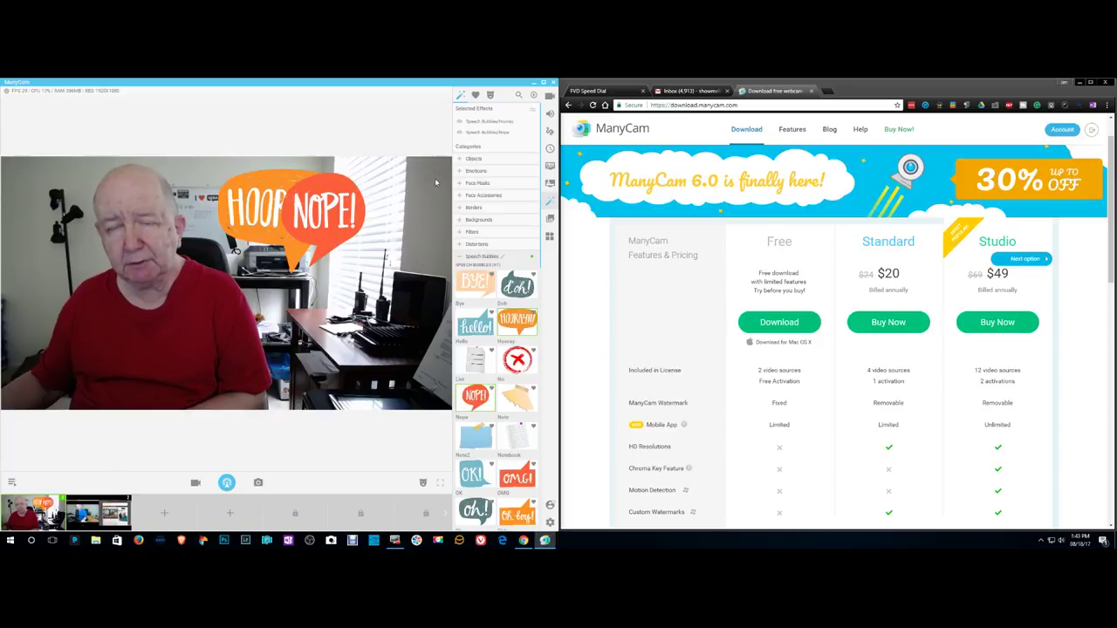
click(460, 248)
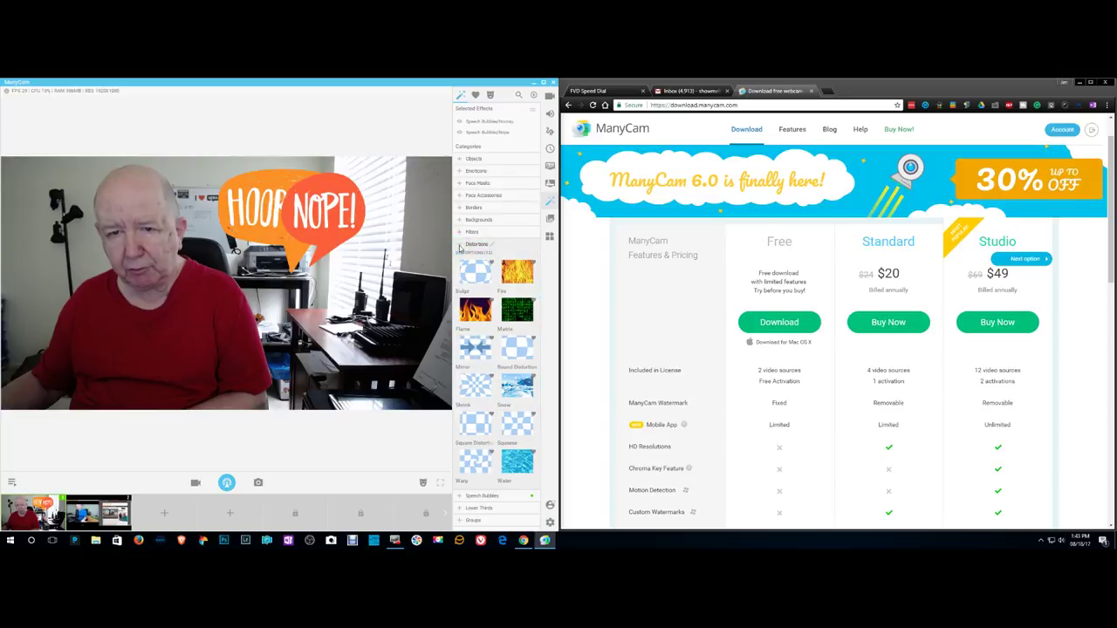
click(459, 248)
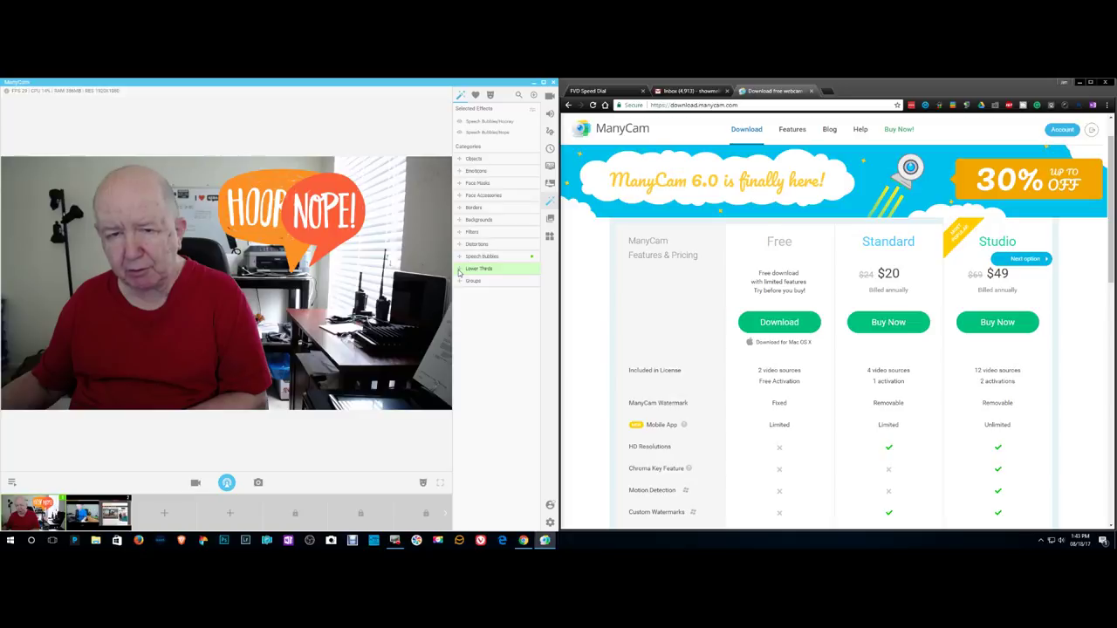
click(459, 271)
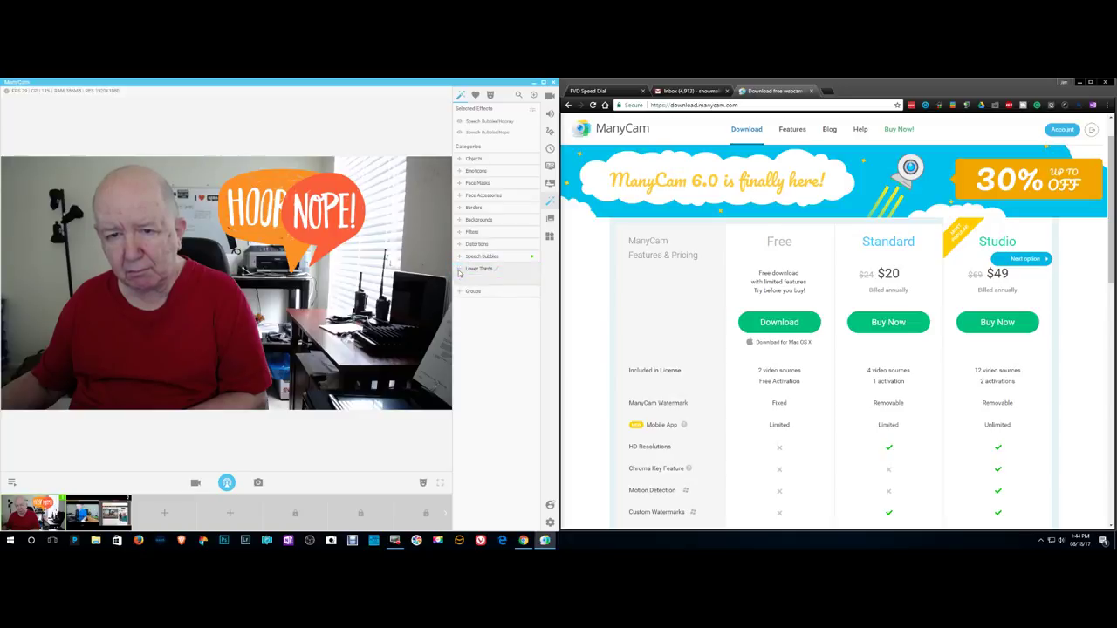
click(459, 270)
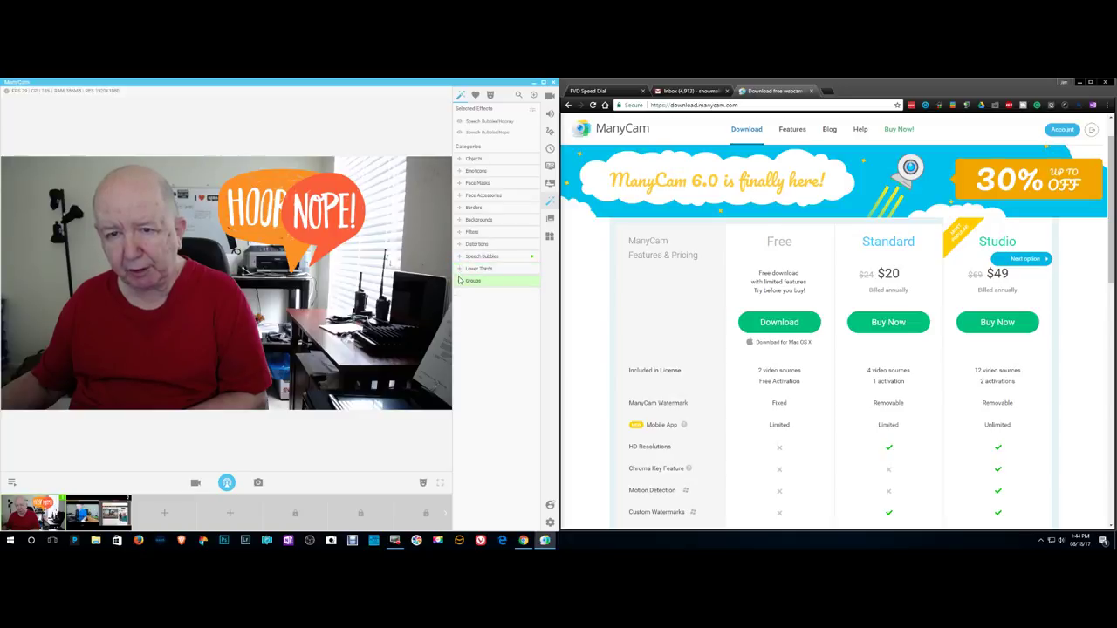
click(460, 285)
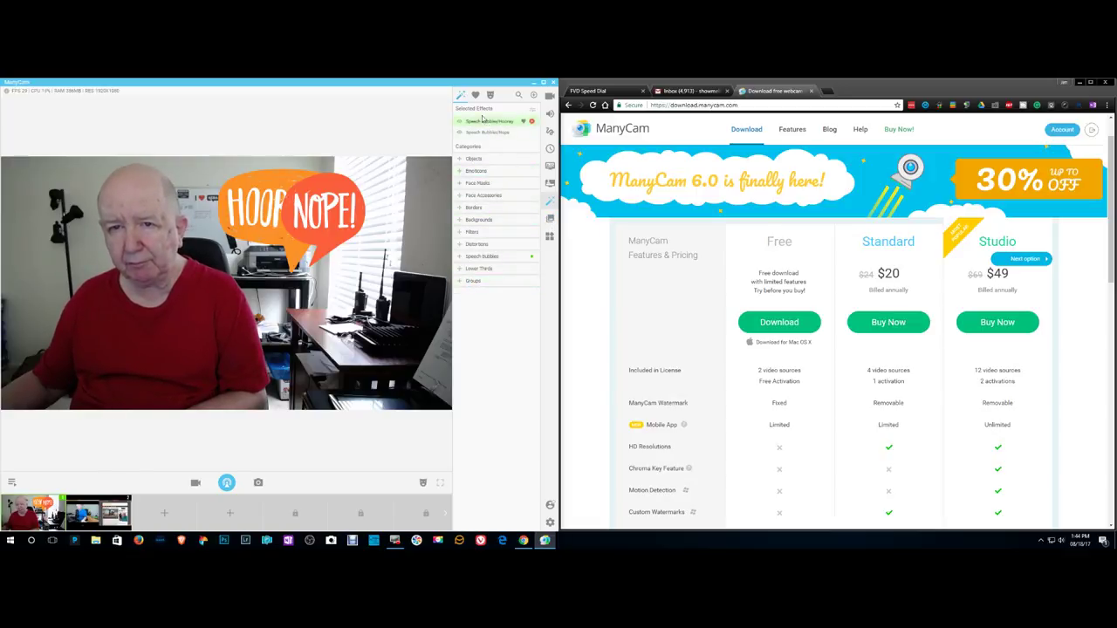
Remove the Nope and Hooray speech bubbles from Selected Effects and show the Gallery albums
click(547, 220)
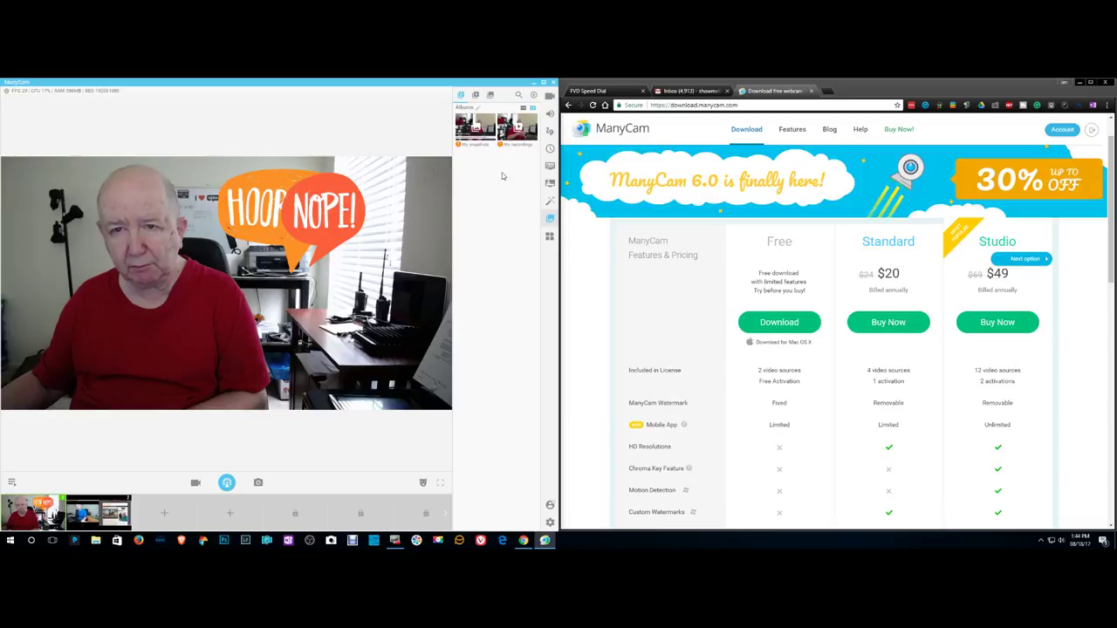
click(550, 202)
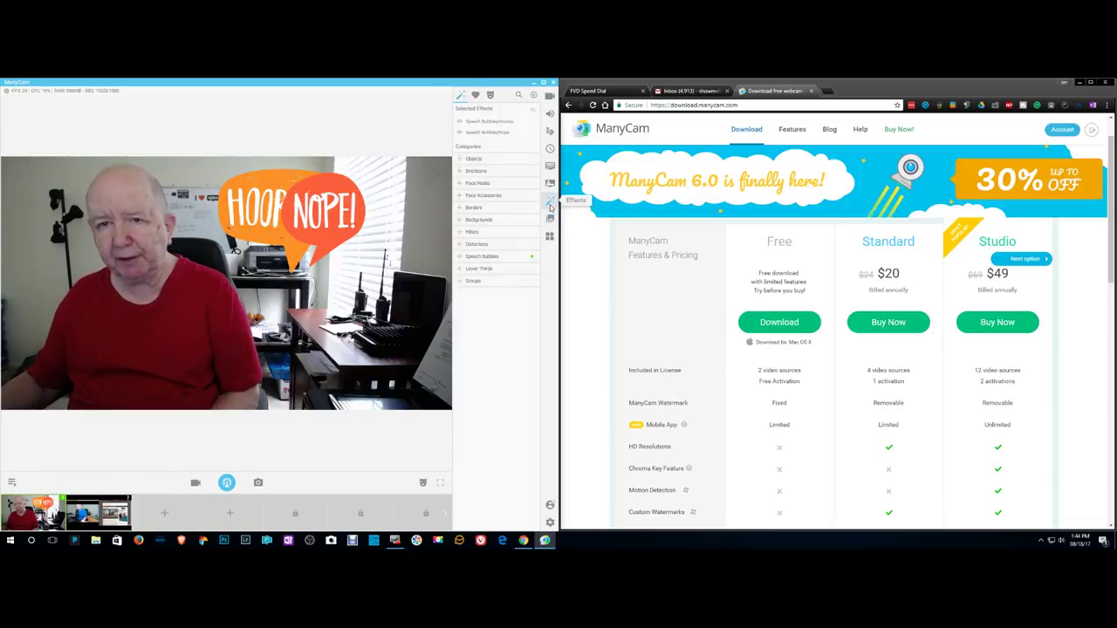
click(530, 132)
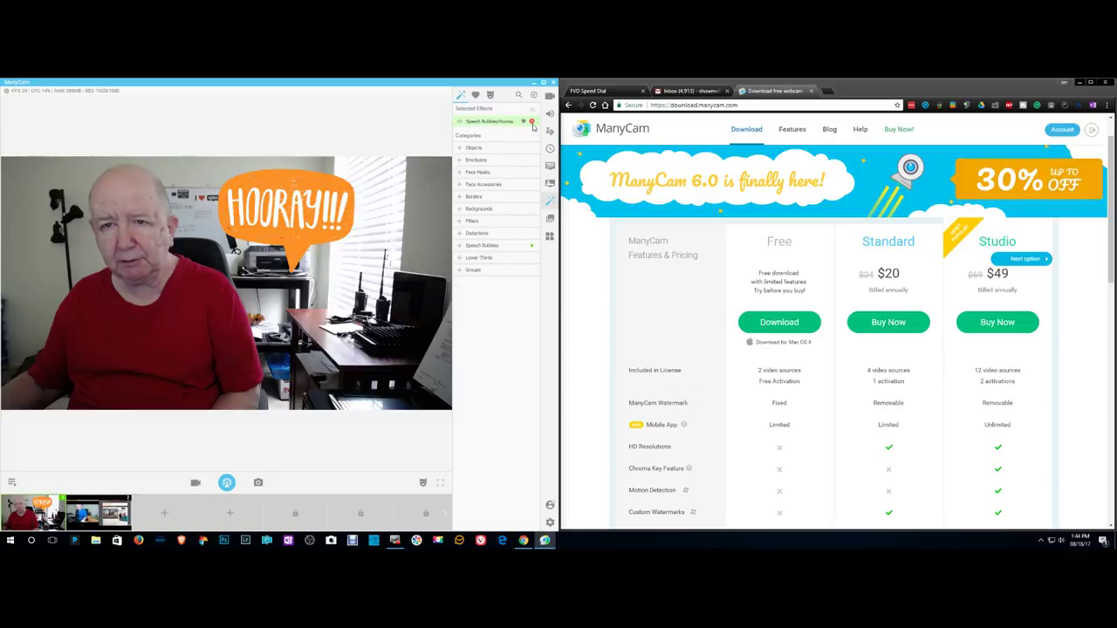
click(532, 122)
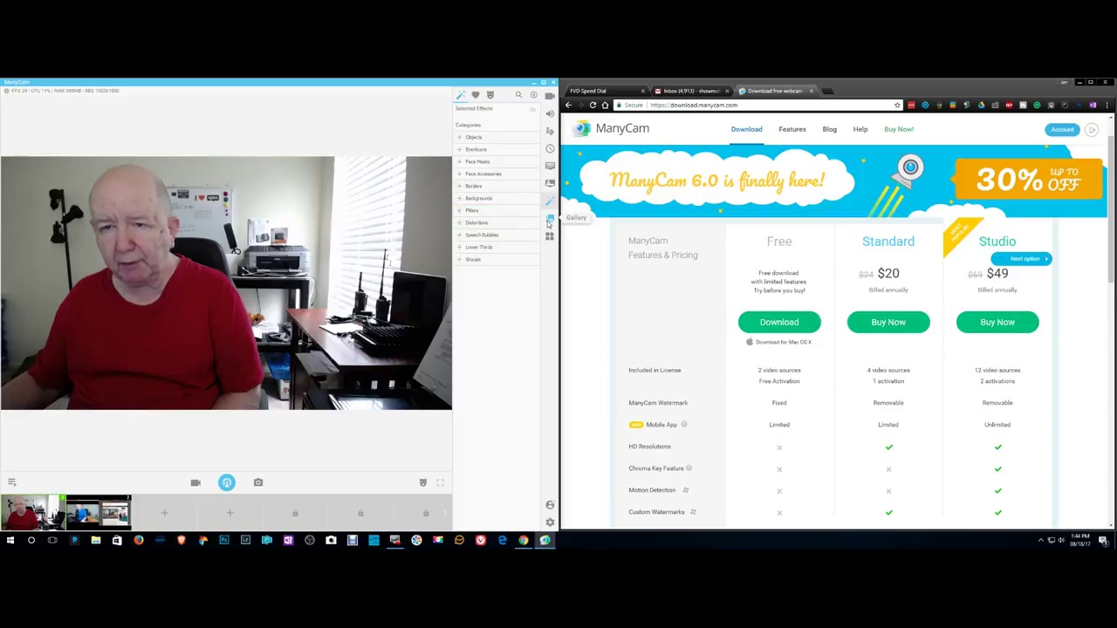
click(549, 220)
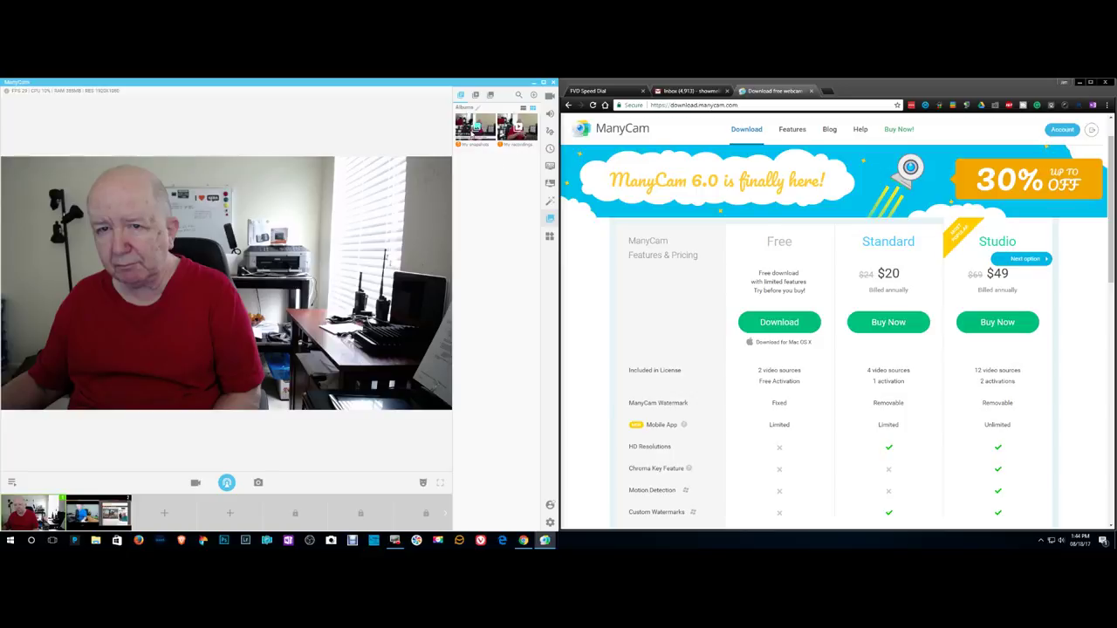
Open the My snapshots album and view the first few snapshots full size
click(472, 127)
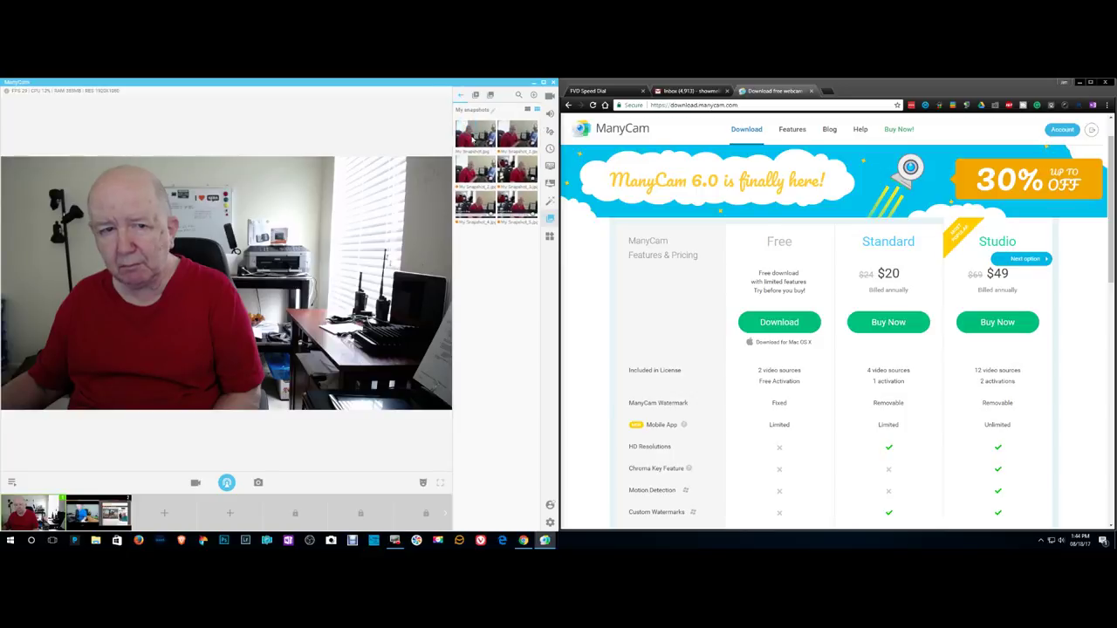
click(472, 138)
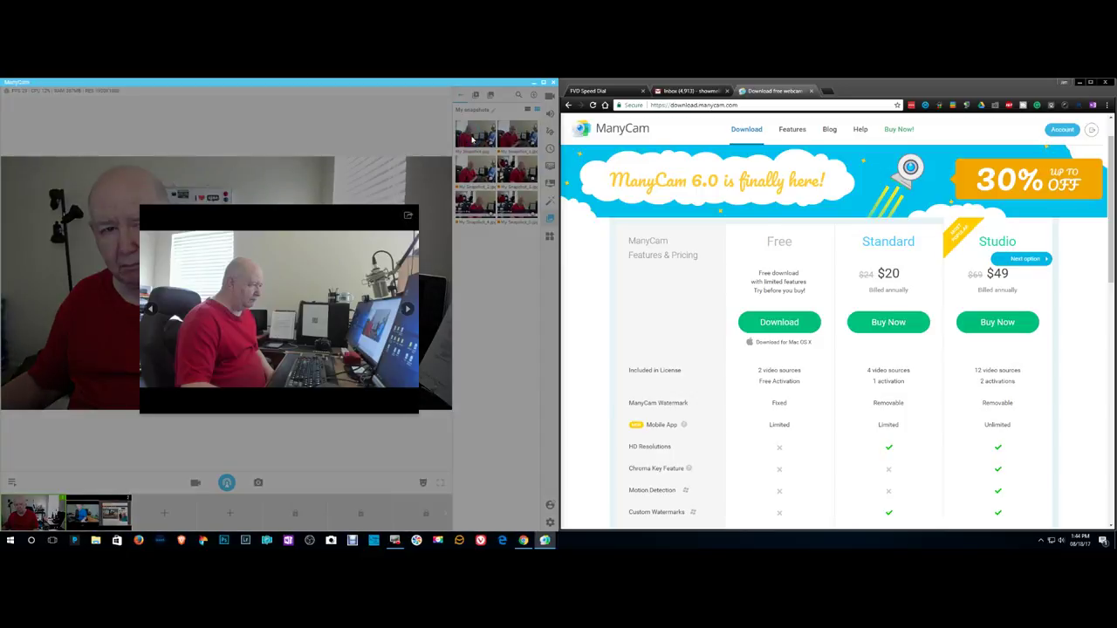
click(518, 140)
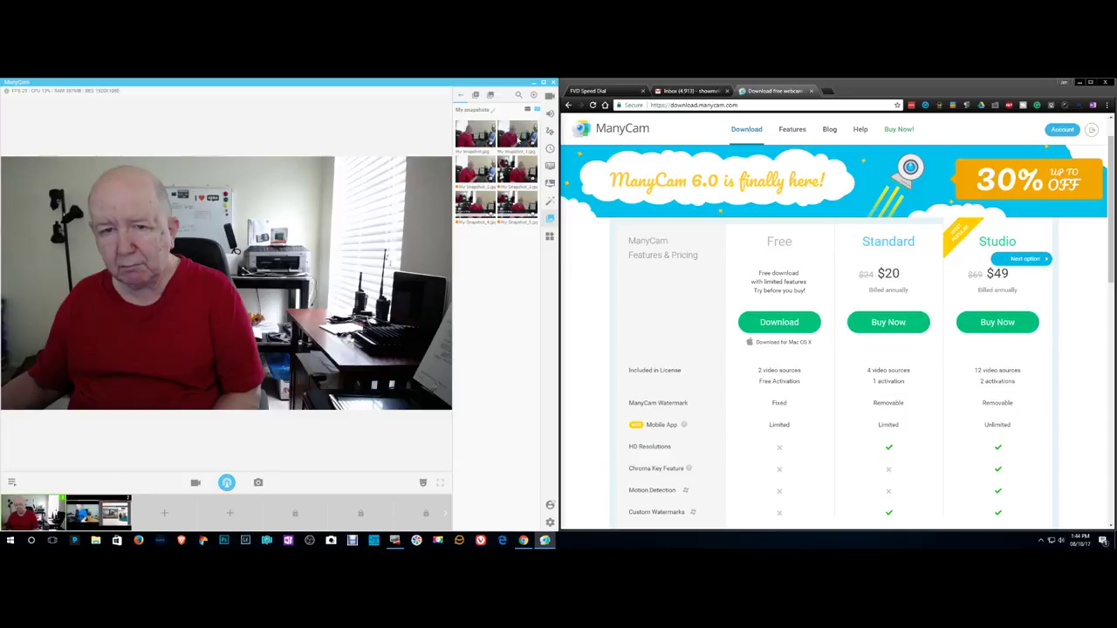
click(518, 137)
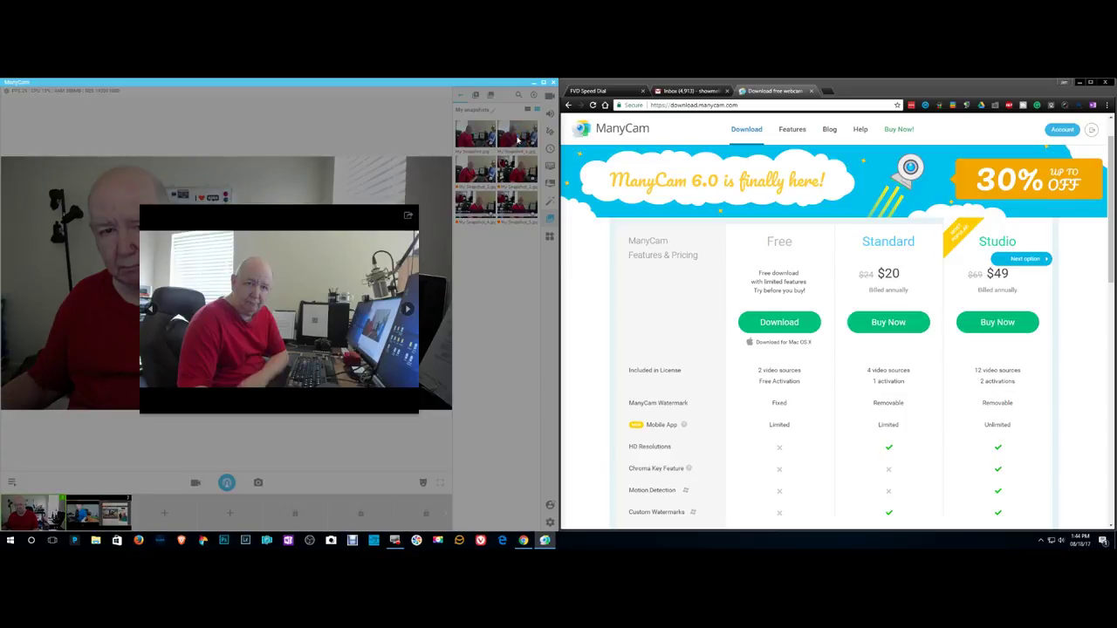
click(487, 170)
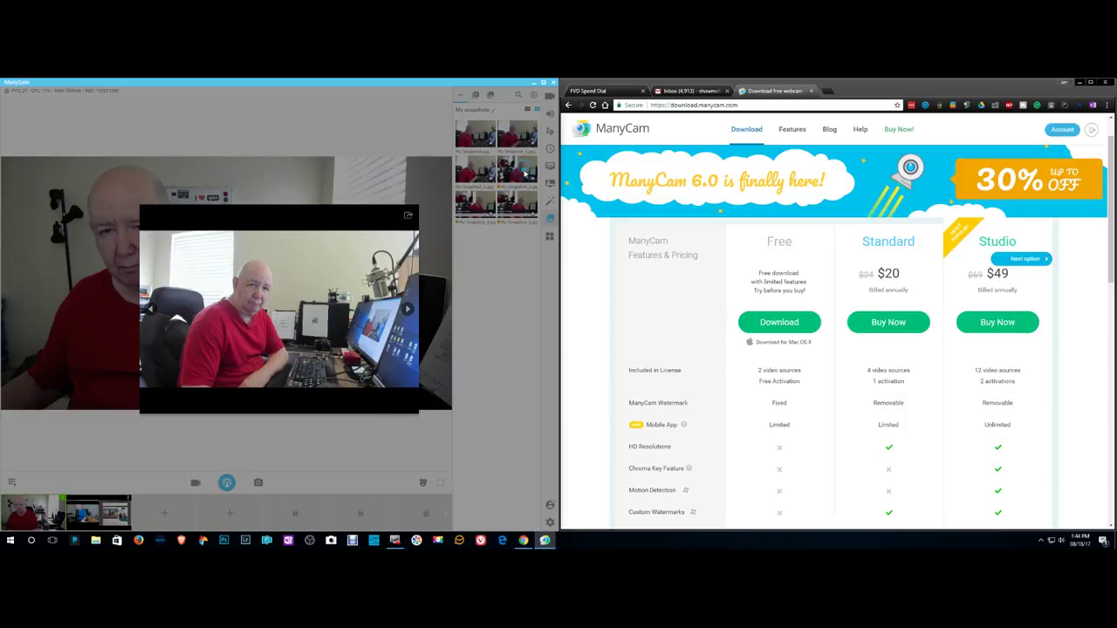
click(522, 173)
Preview more snapshots, dismiss the Invalid file preview, and bring up General Settings
click(485, 200)
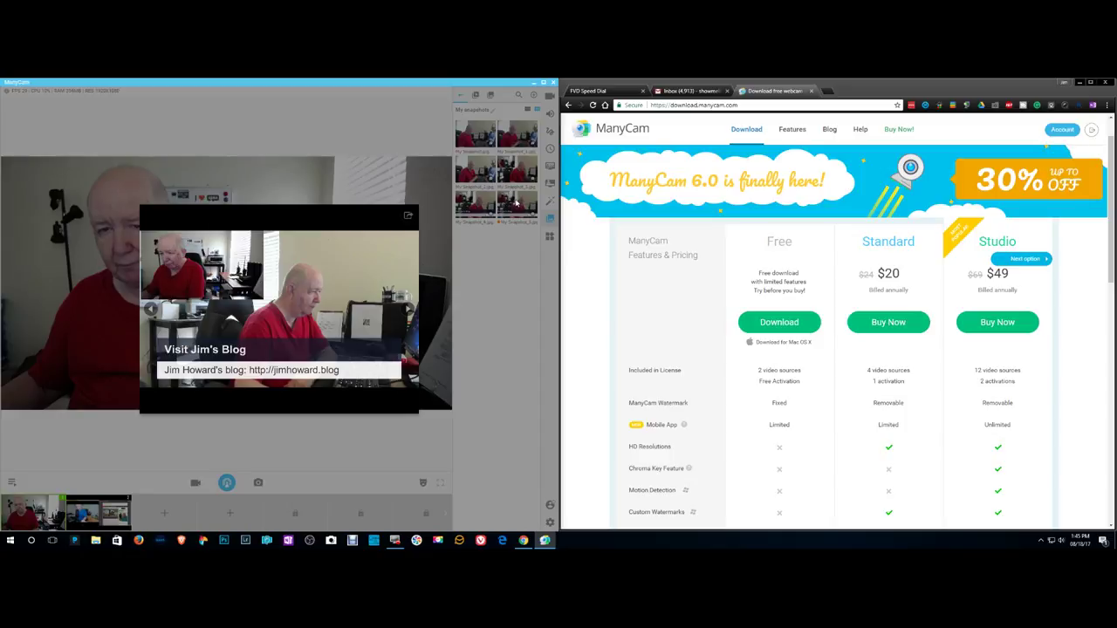
click(515, 201)
click(516, 202)
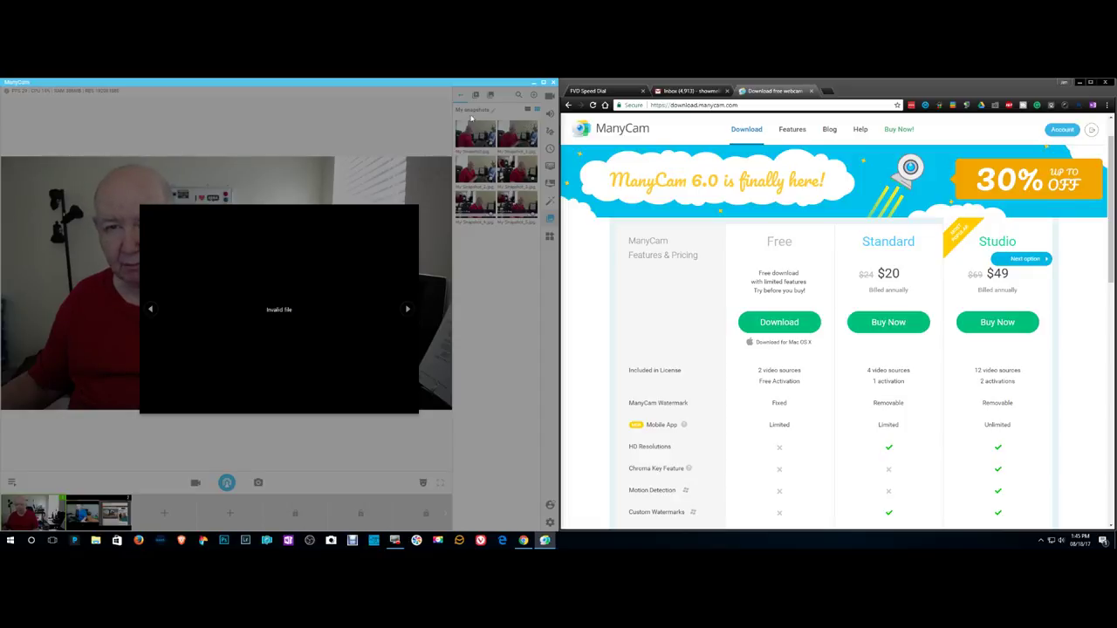
click(463, 98)
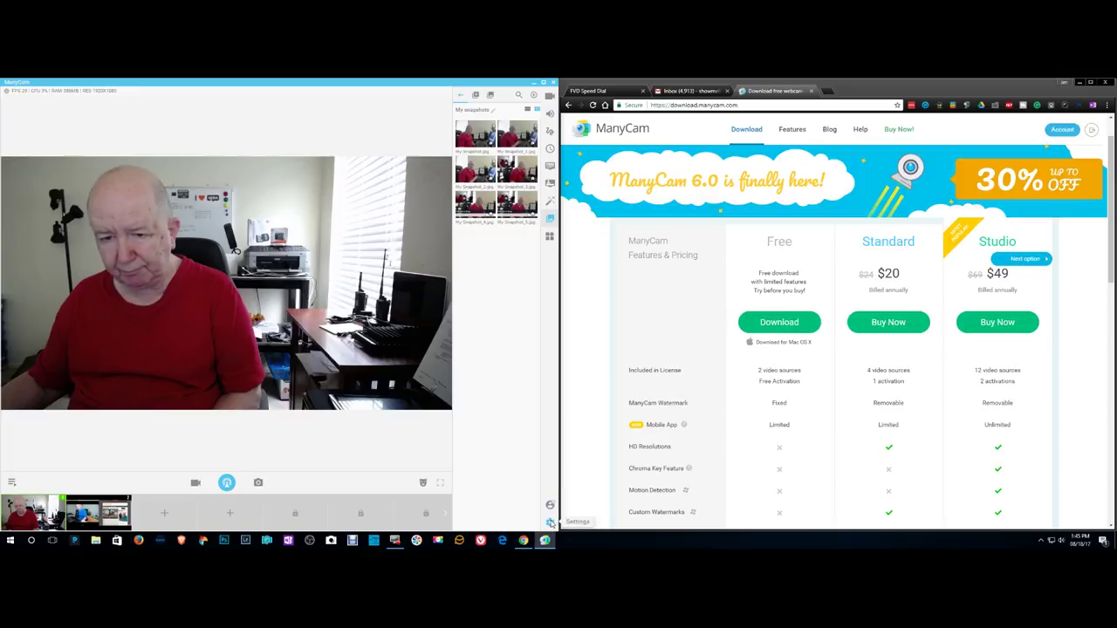
click(551, 521)
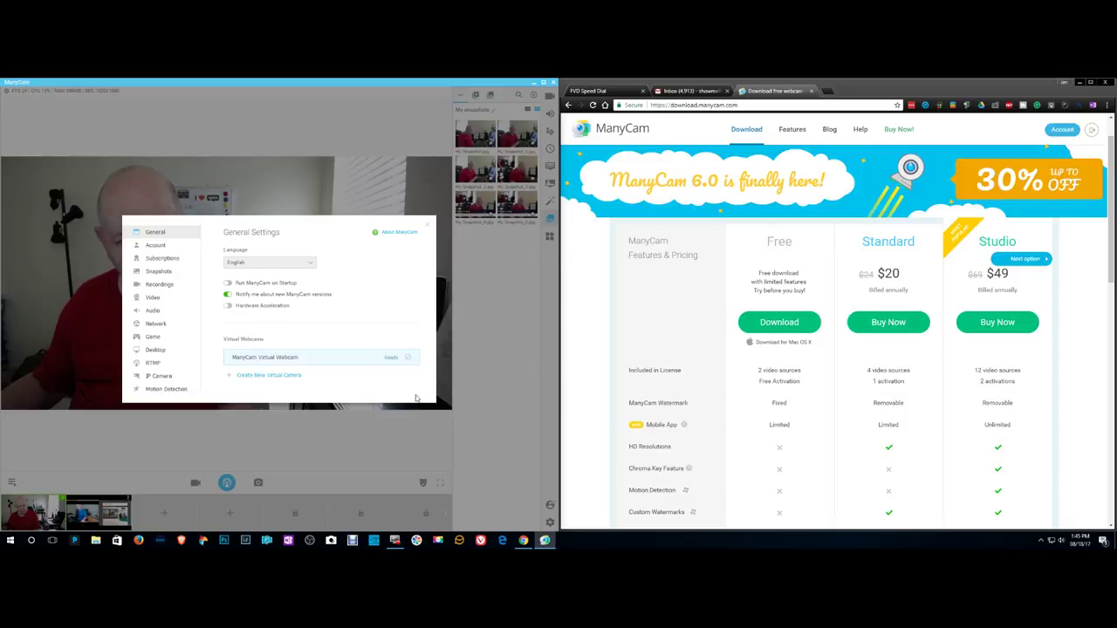
click(157, 246)
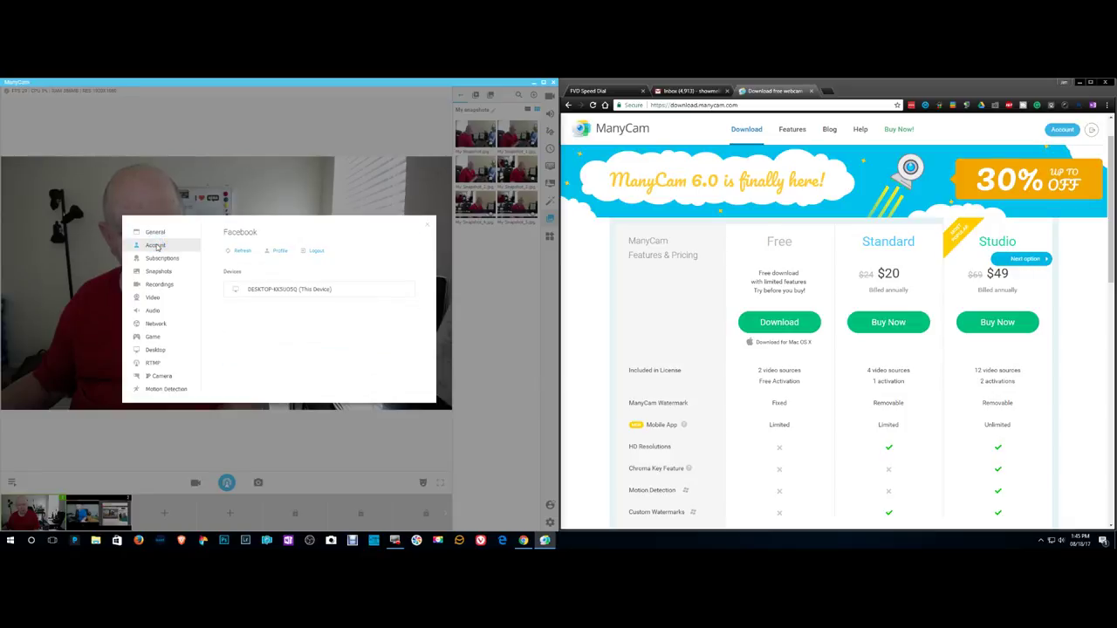
click(153, 258)
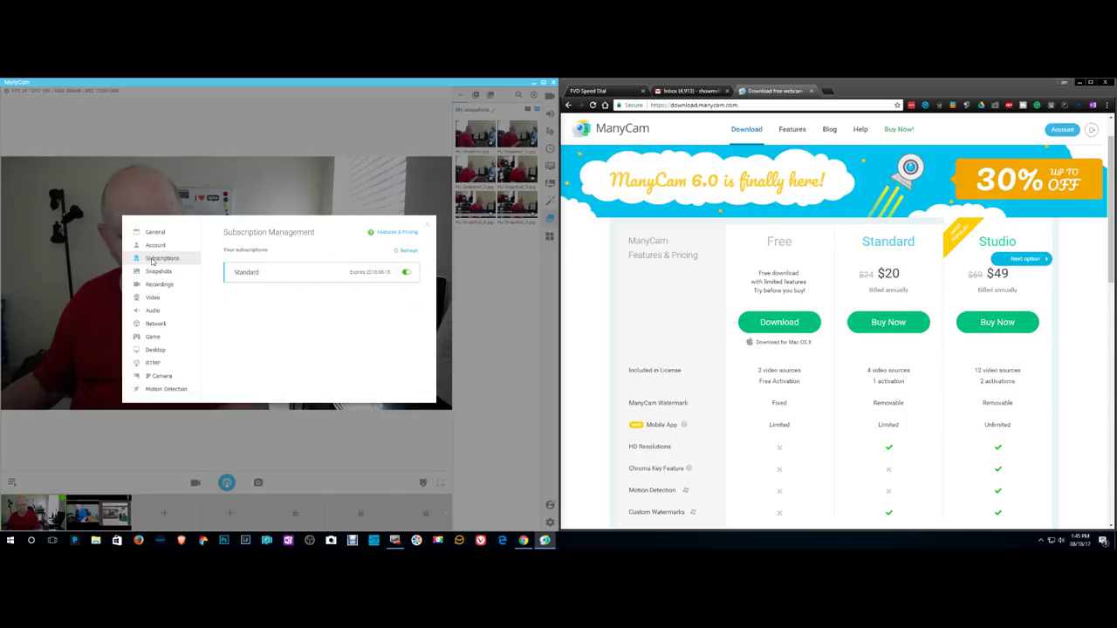
click(151, 273)
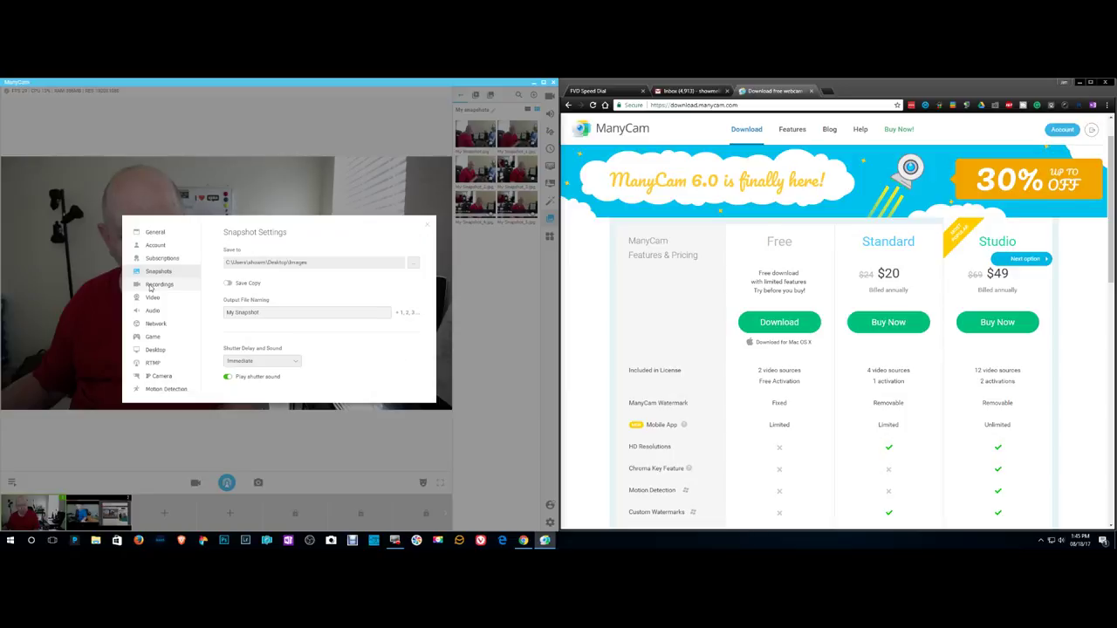
click(150, 312)
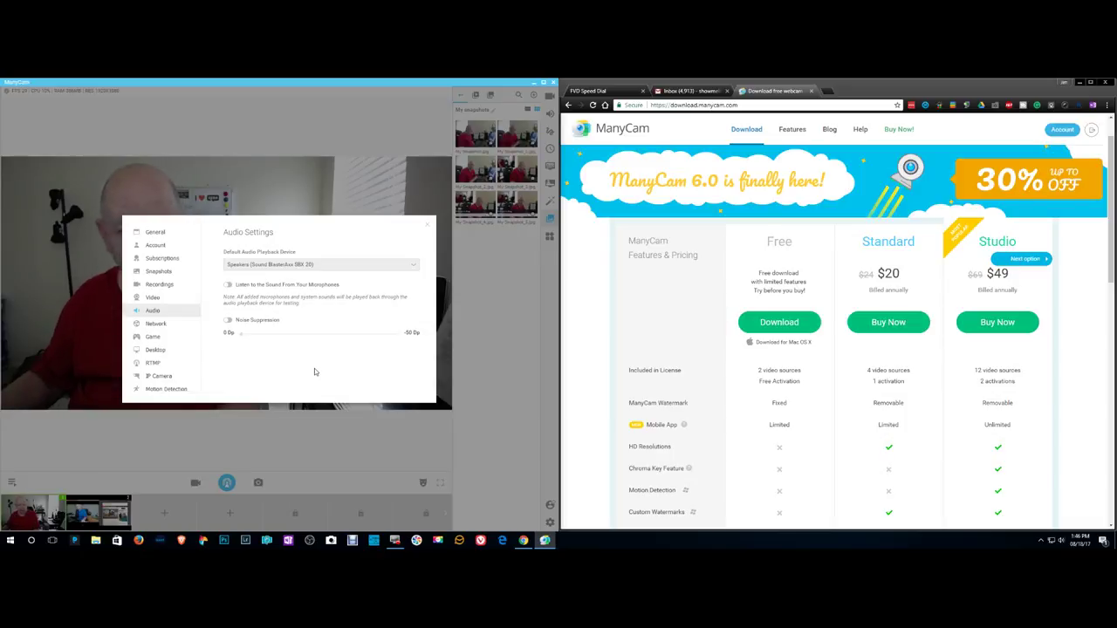
click(428, 227)
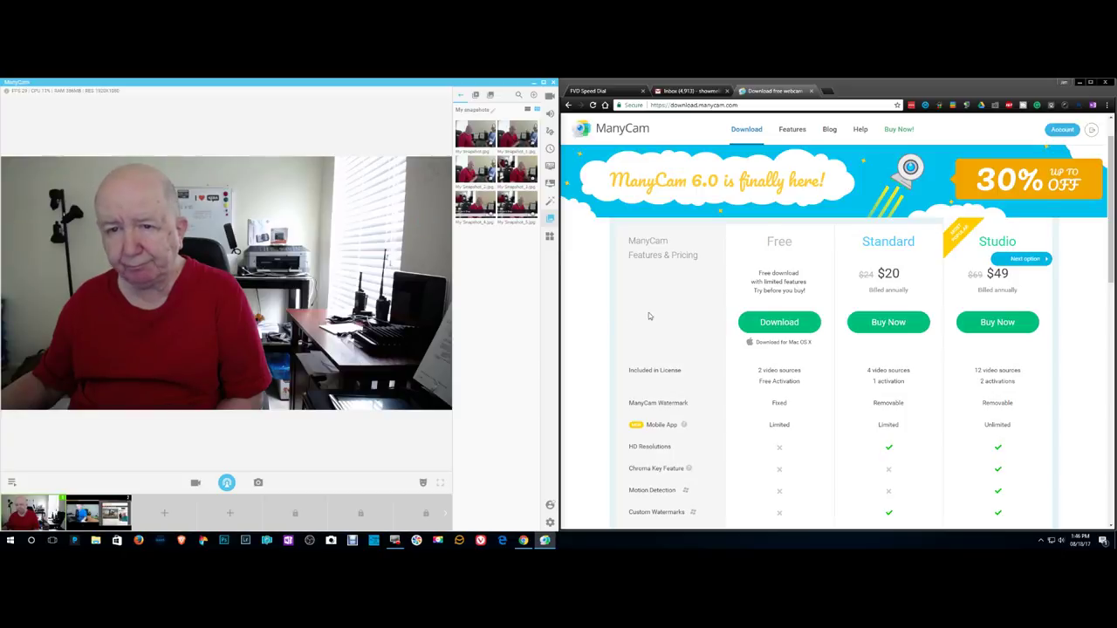